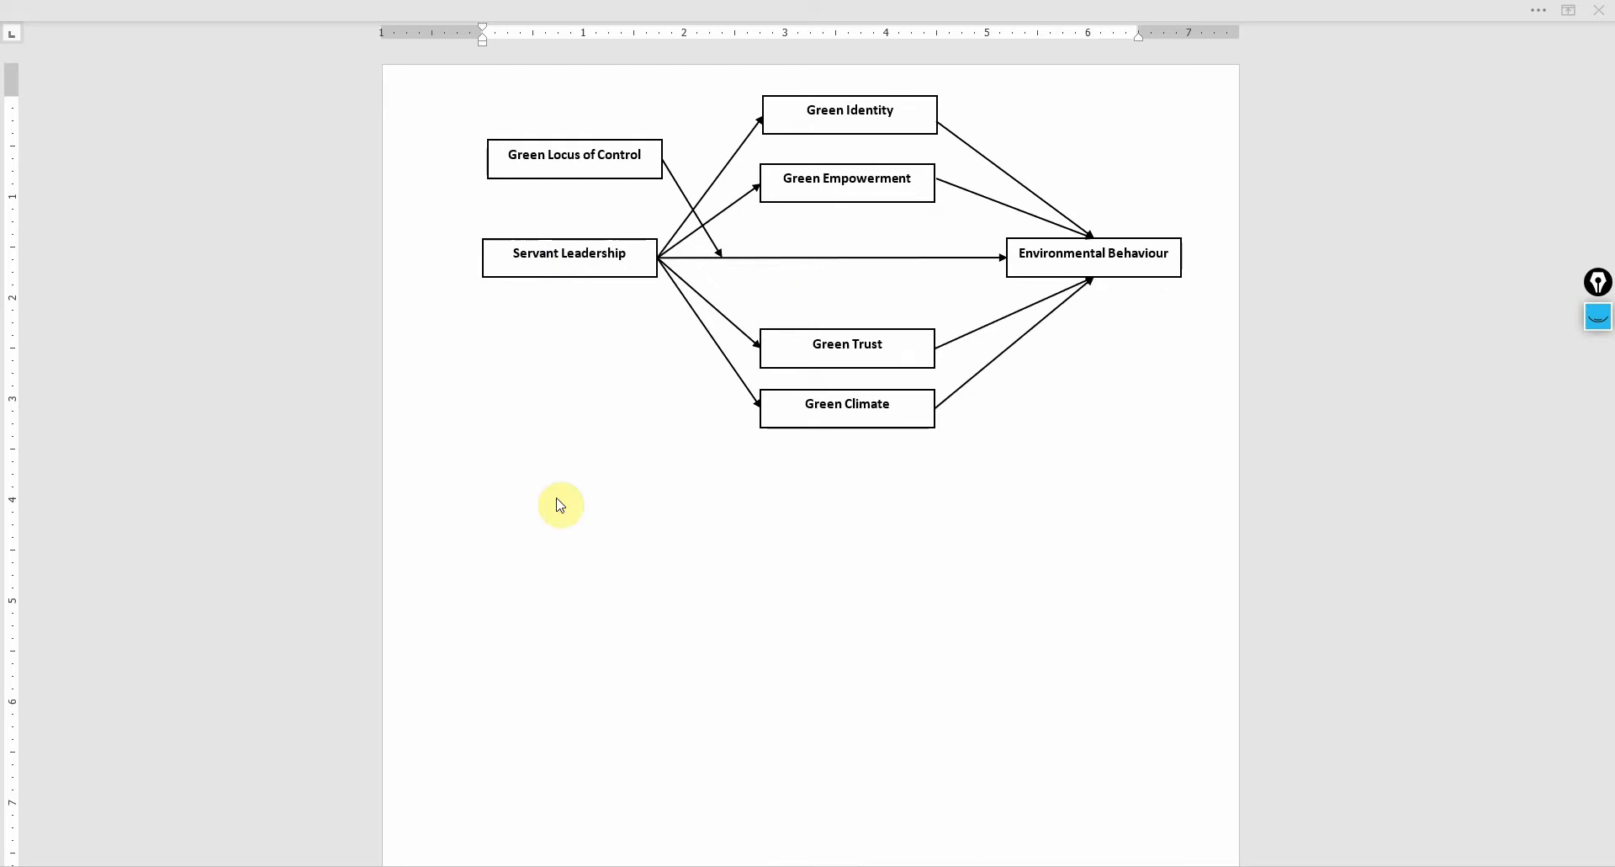
Place the cursor below the diagram and switch on the freehand pen (Ctrl+2).
{"action": "left_click", "coordinate": [977, 460]}
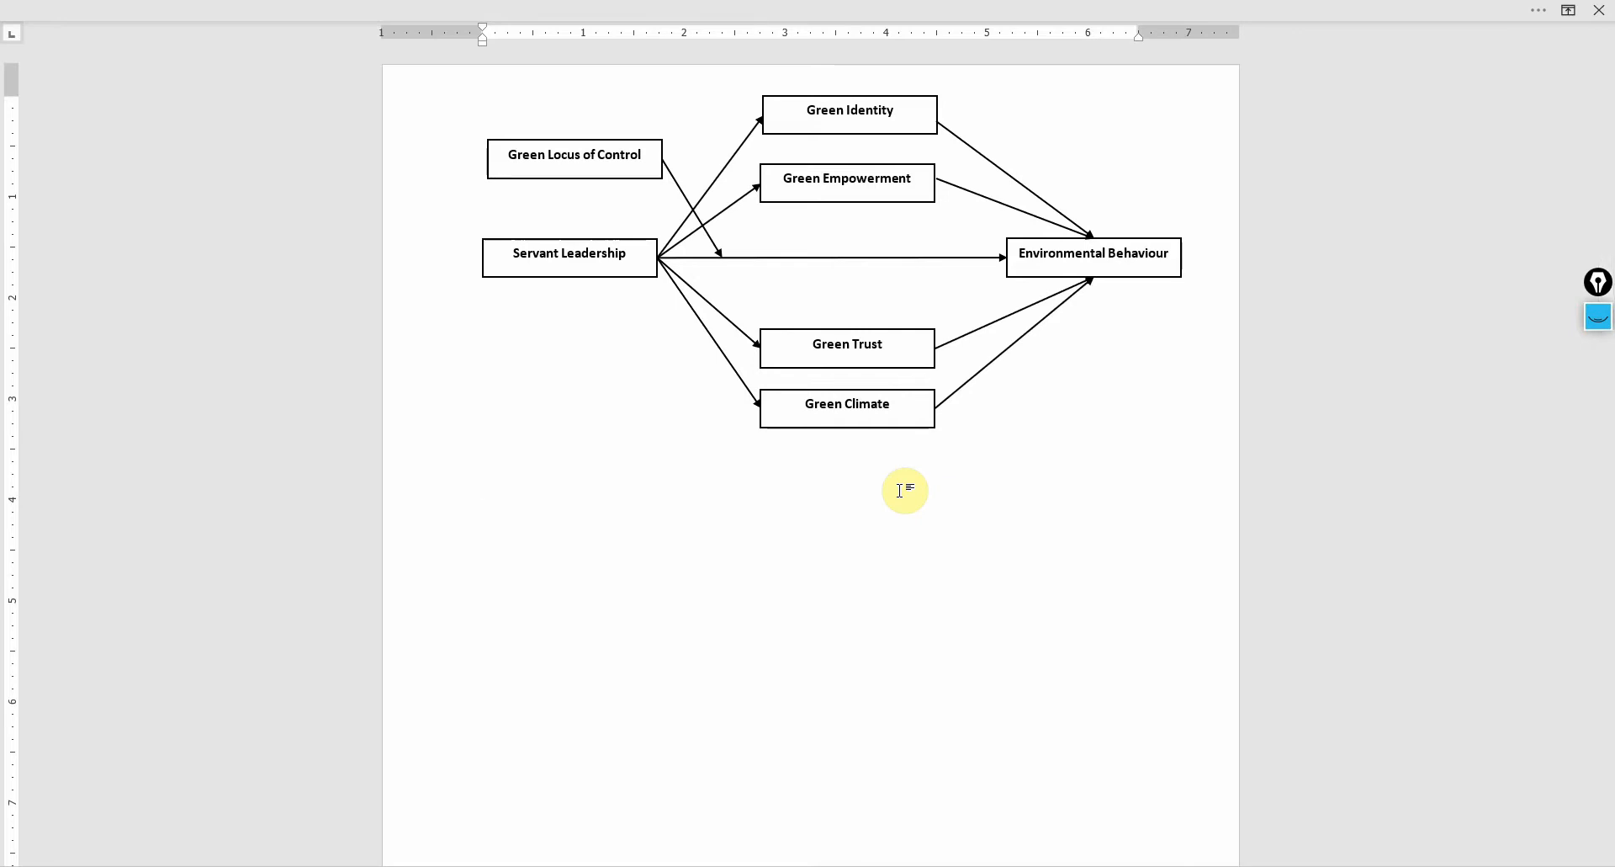
{"action": "key", "text": "ctrl+2"}
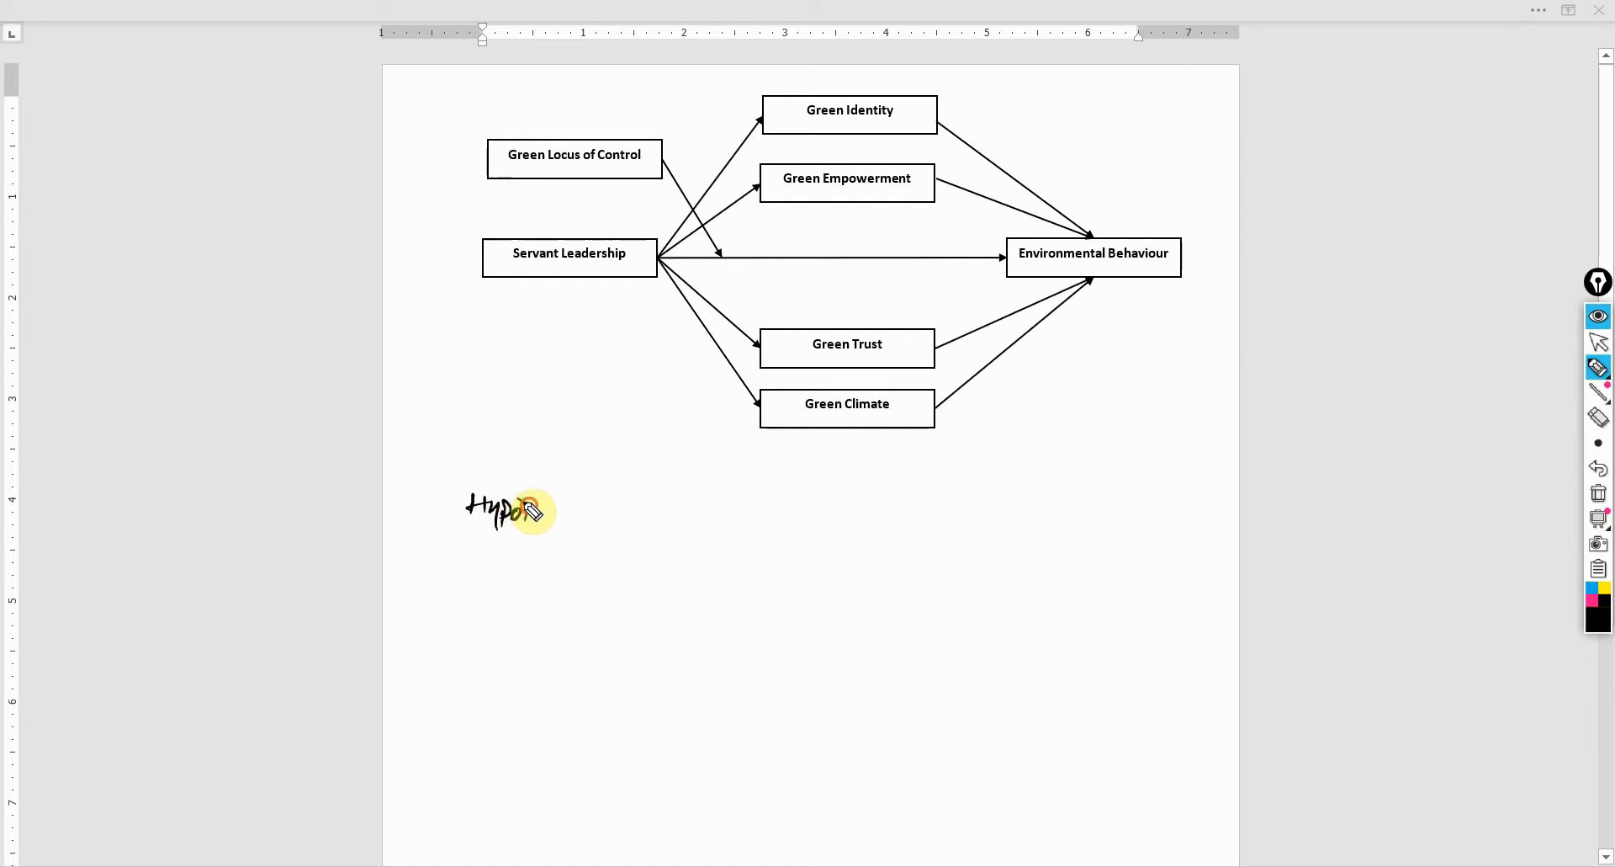
Handwrite the underlined heading Hypothesis with SLC beneath it below the diagram.
{"action": "left_click_drag", "start_coordinate": [550, 518], "coordinate": [606, 517]}
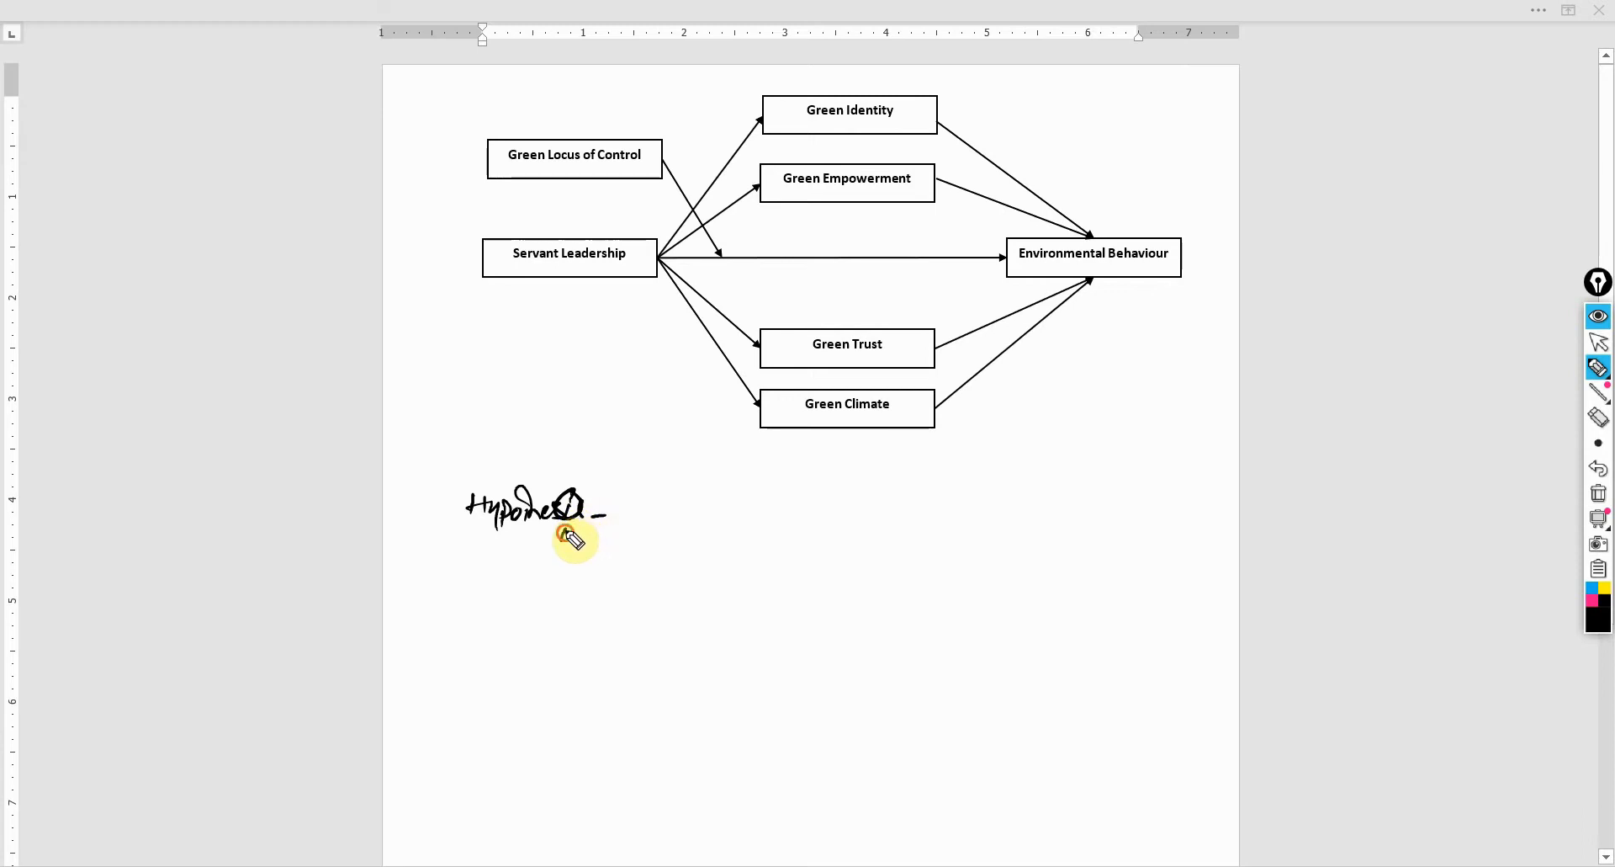
{"action": "left_click_drag", "start_coordinate": [546, 531], "coordinate": [587, 541]}
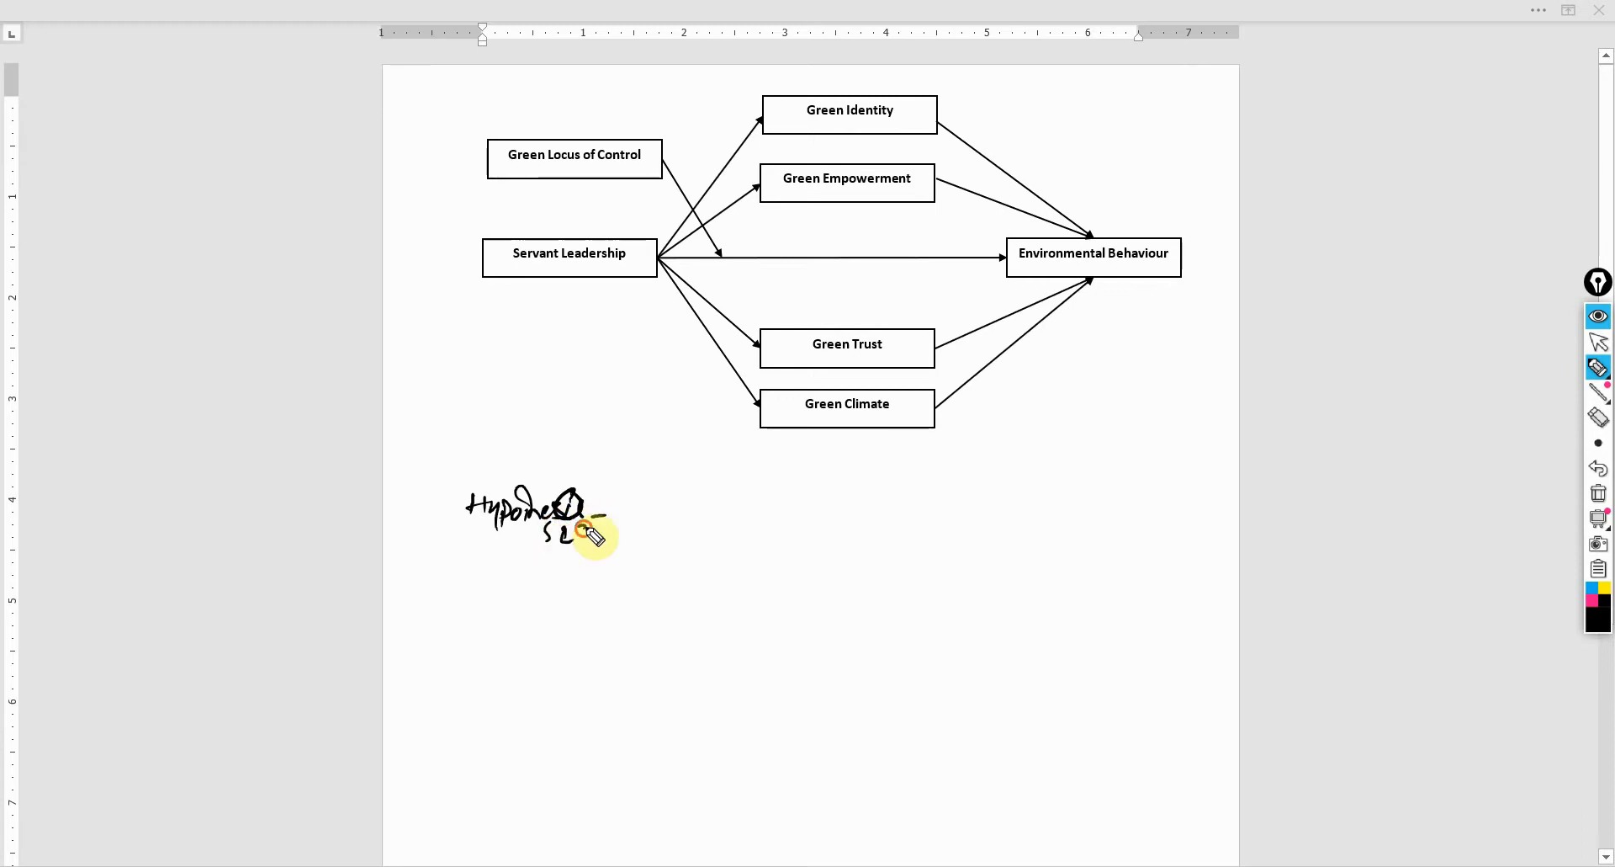
{"action": "left_click_drag", "start_coordinate": [436, 541], "coordinate": [520, 541]}
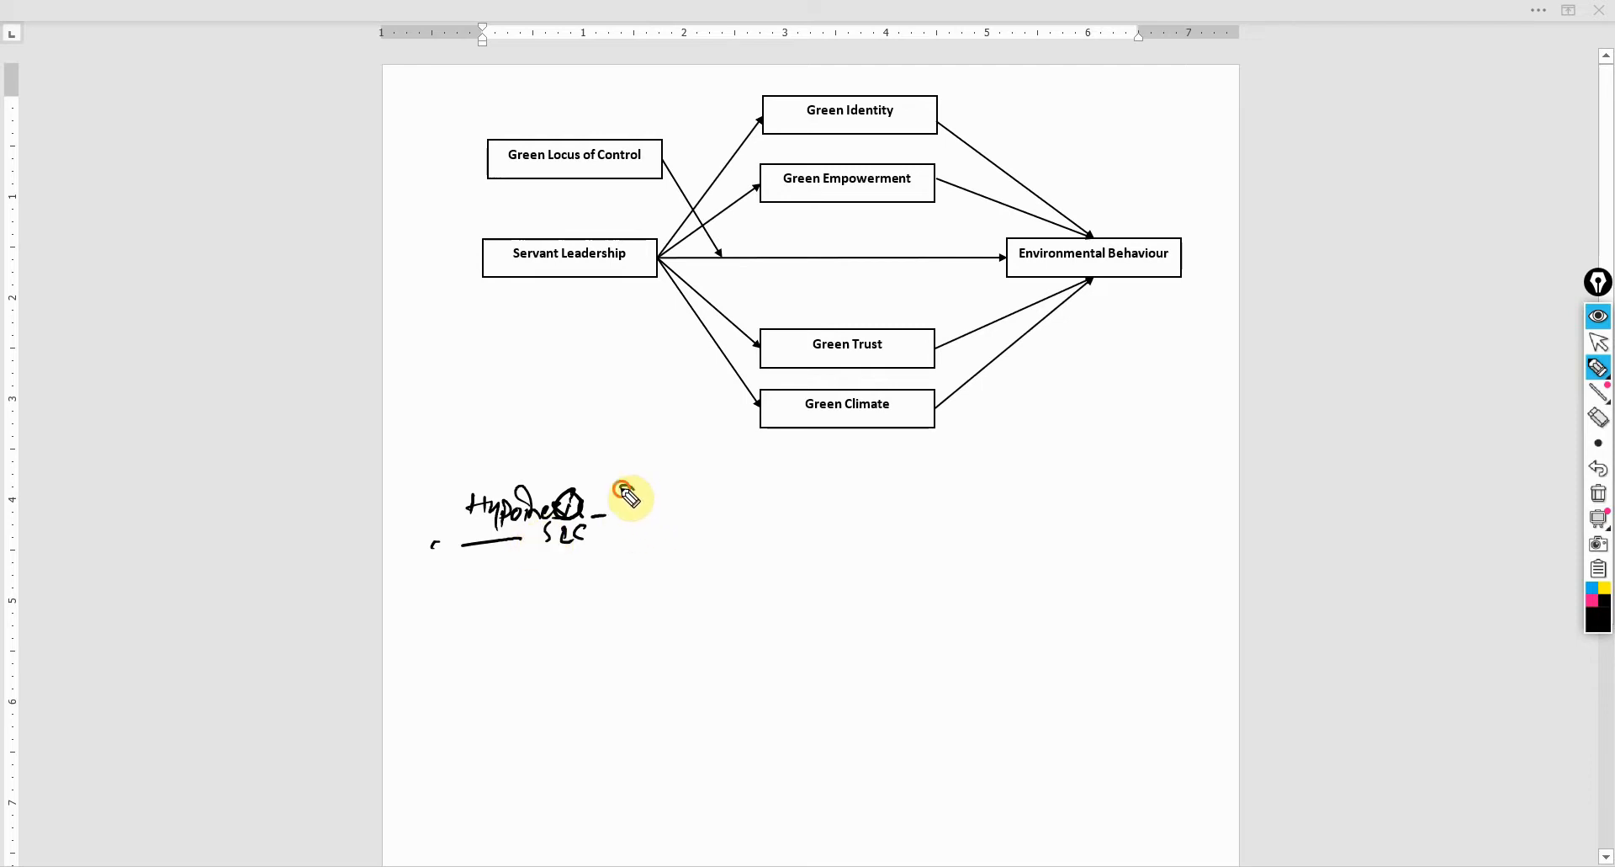
Add a brace after Hypothesis with Proposition, Educated guess and Logically conjectured Statement.
{"action": "mouse_move", "coordinate": [625, 487]}
{"action": "left_mouse_down"}
{"action": "mouse_move", "coordinate": [631, 546]}
{"action": "mouse_move", "coordinate": [679, 516]}
{"action": "mouse_move", "coordinate": [823, 526]}
{"action": "left_mouse_up"}
{"action": "mouse_move", "coordinate": [843, 505]}
{"action": "left_mouse_down"}
{"action": "mouse_move", "coordinate": [871, 537]}
{"action": "mouse_move", "coordinate": [941, 512]}
{"action": "mouse_move", "coordinate": [1025, 544]}
{"action": "mouse_move", "coordinate": [1086, 531]}
{"action": "left_mouse_up"}
{"action": "mouse_move", "coordinate": [666, 566]}
{"action": "left_mouse_down"}
{"action": "mouse_move", "coordinate": [713, 625]}
{"action": "mouse_move", "coordinate": [734, 581]}
{"action": "mouse_move", "coordinate": [1218, 592]}
{"action": "left_mouse_up"}
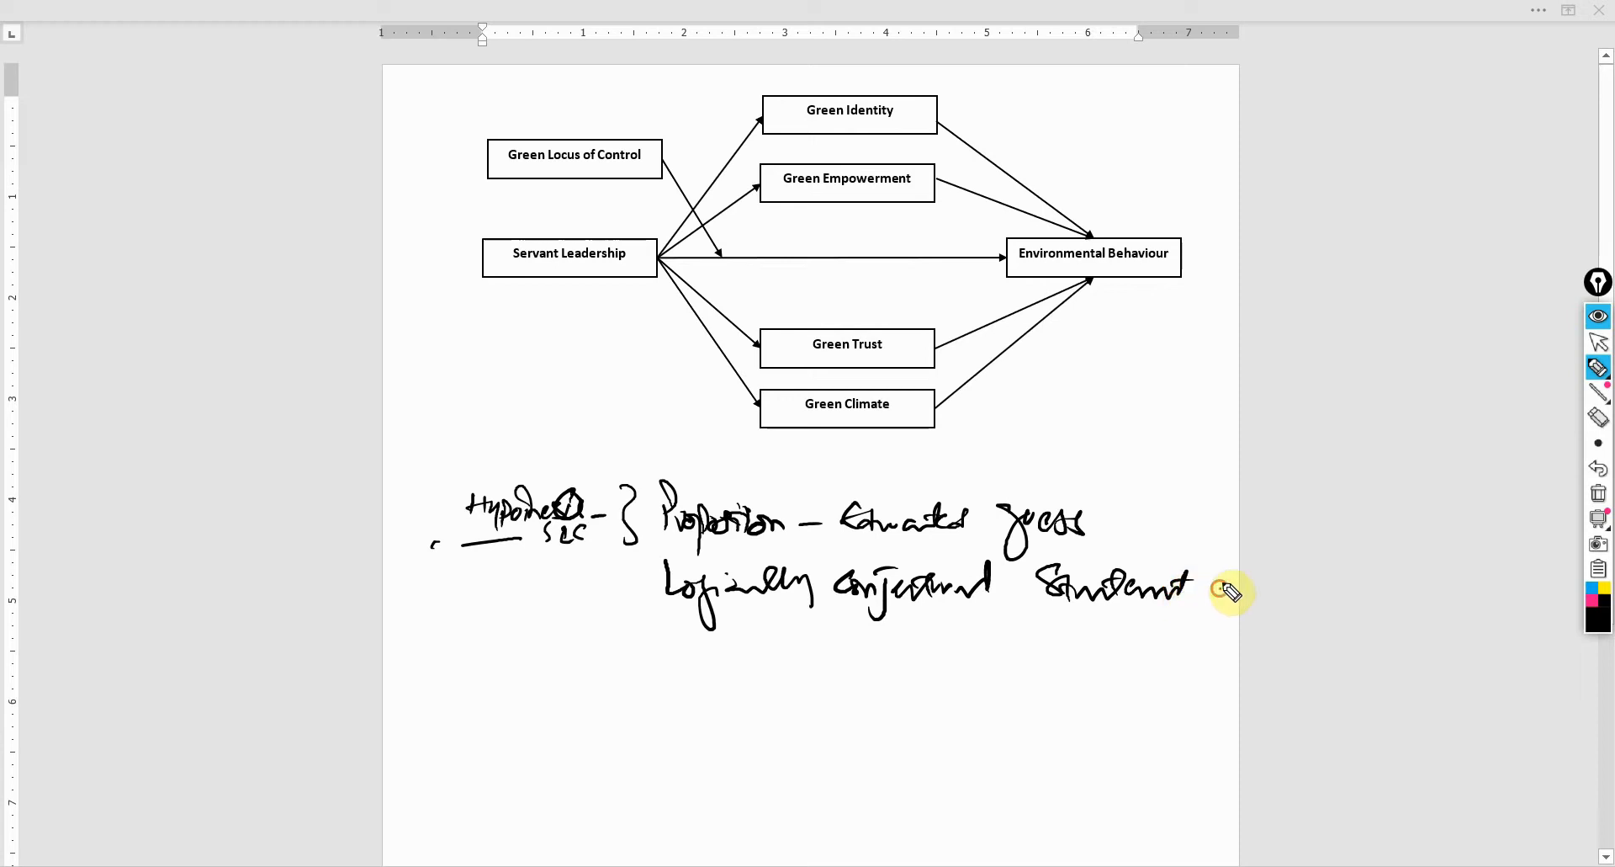
Finish Statement and underline the words Proposition and Statement.
{"action": "left_click", "coordinate": [1220, 588]}
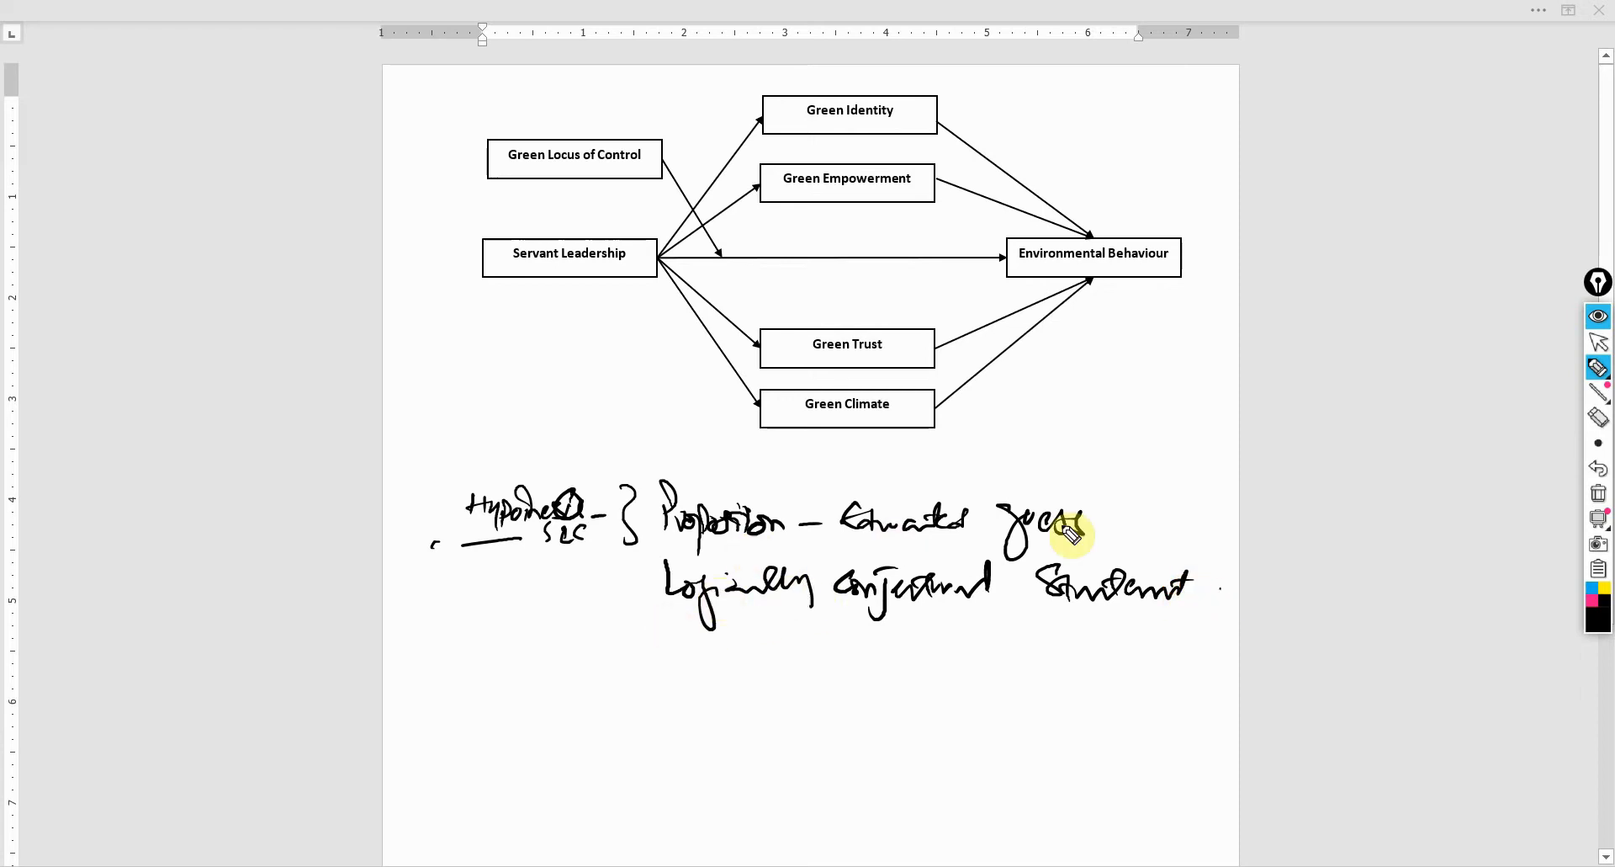
{"action": "left_click_drag", "start_coordinate": [669, 553], "coordinate": [732, 551]}
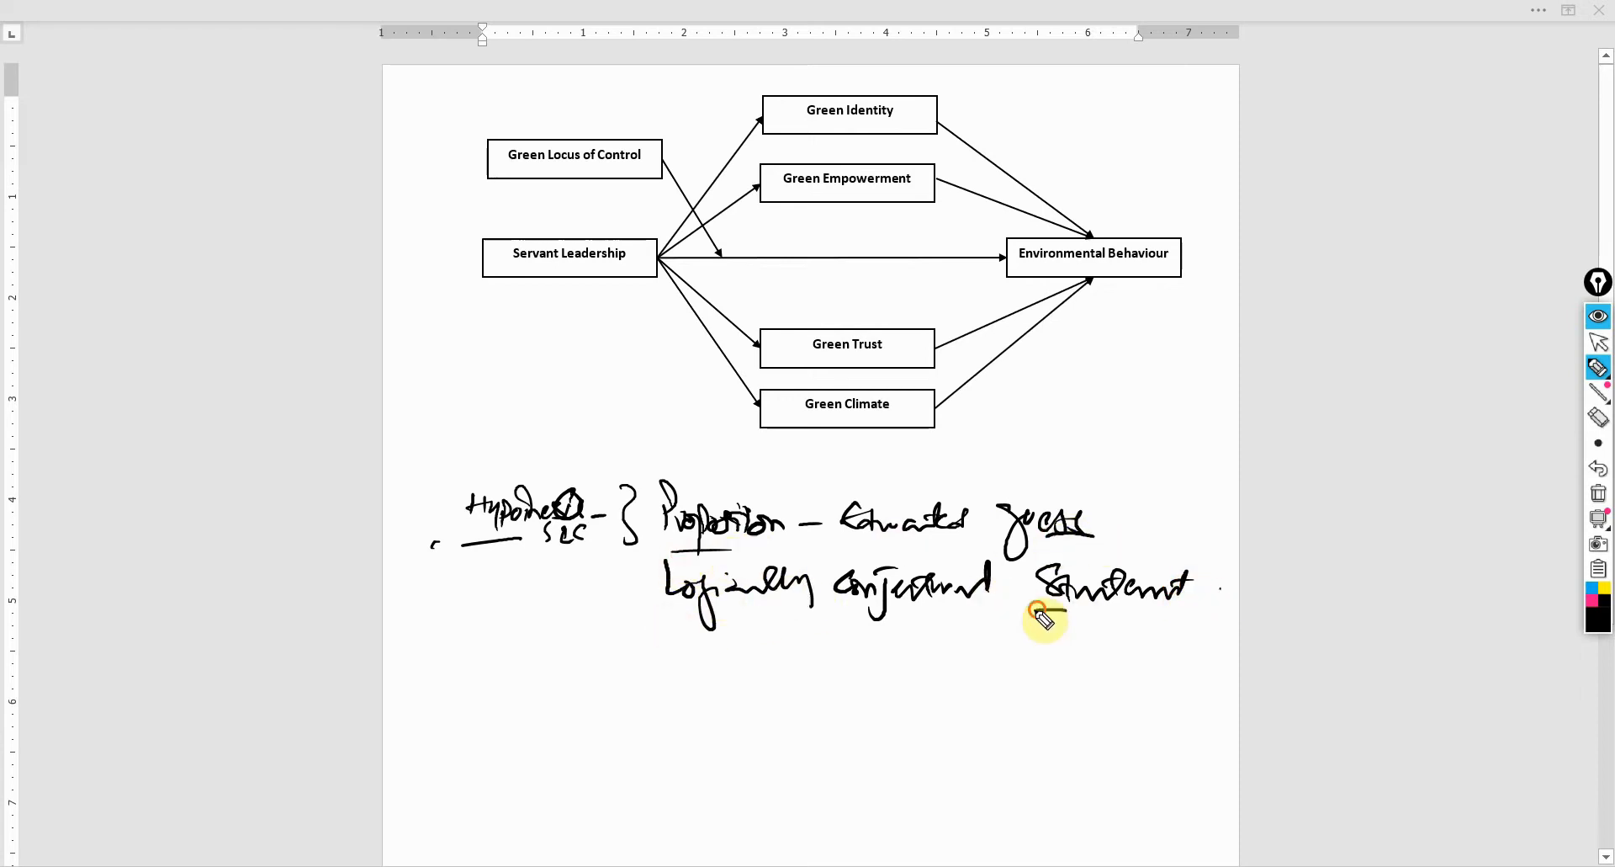
{"action": "left_click_drag", "start_coordinate": [1035, 609], "coordinate": [1249, 619]}
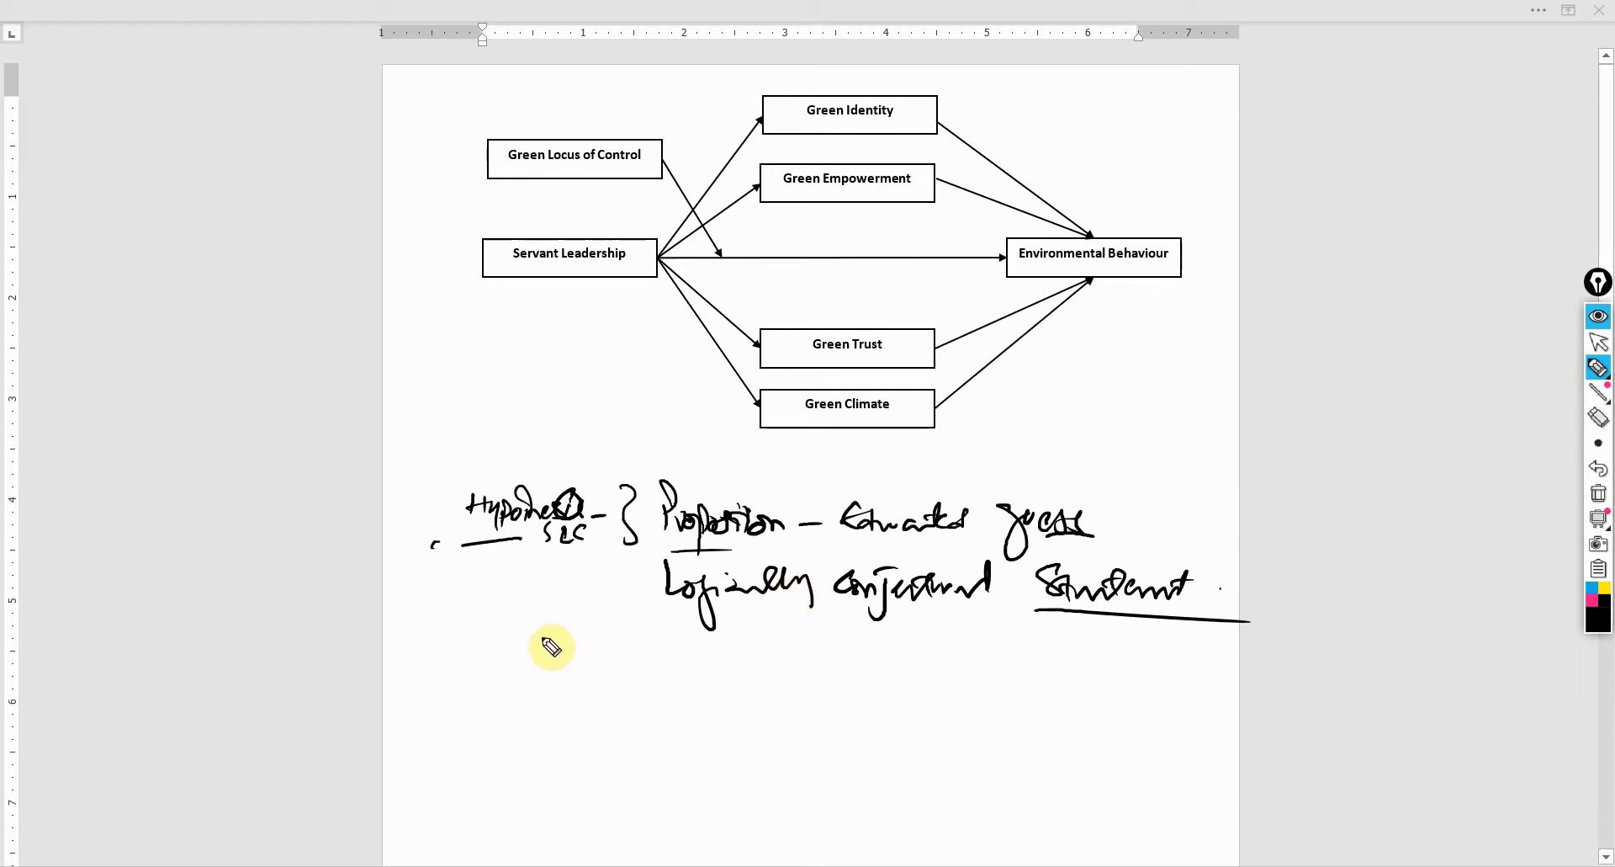
Handwrite 'Explain or Put in writing the Proposed Relationships' on the lines below.
{"action": "mouse_move", "coordinate": [537, 652]}
{"action": "left_mouse_down"}
{"action": "mouse_move", "coordinate": [549, 670]}
{"action": "mouse_move", "coordinate": [750, 683]}
{"action": "mouse_move", "coordinate": [972, 670]}
{"action": "mouse_move", "coordinate": [997, 701]}
{"action": "left_mouse_up"}
{"action": "left_click_drag", "start_coordinate": [1054, 657], "coordinate": [1131, 685]}
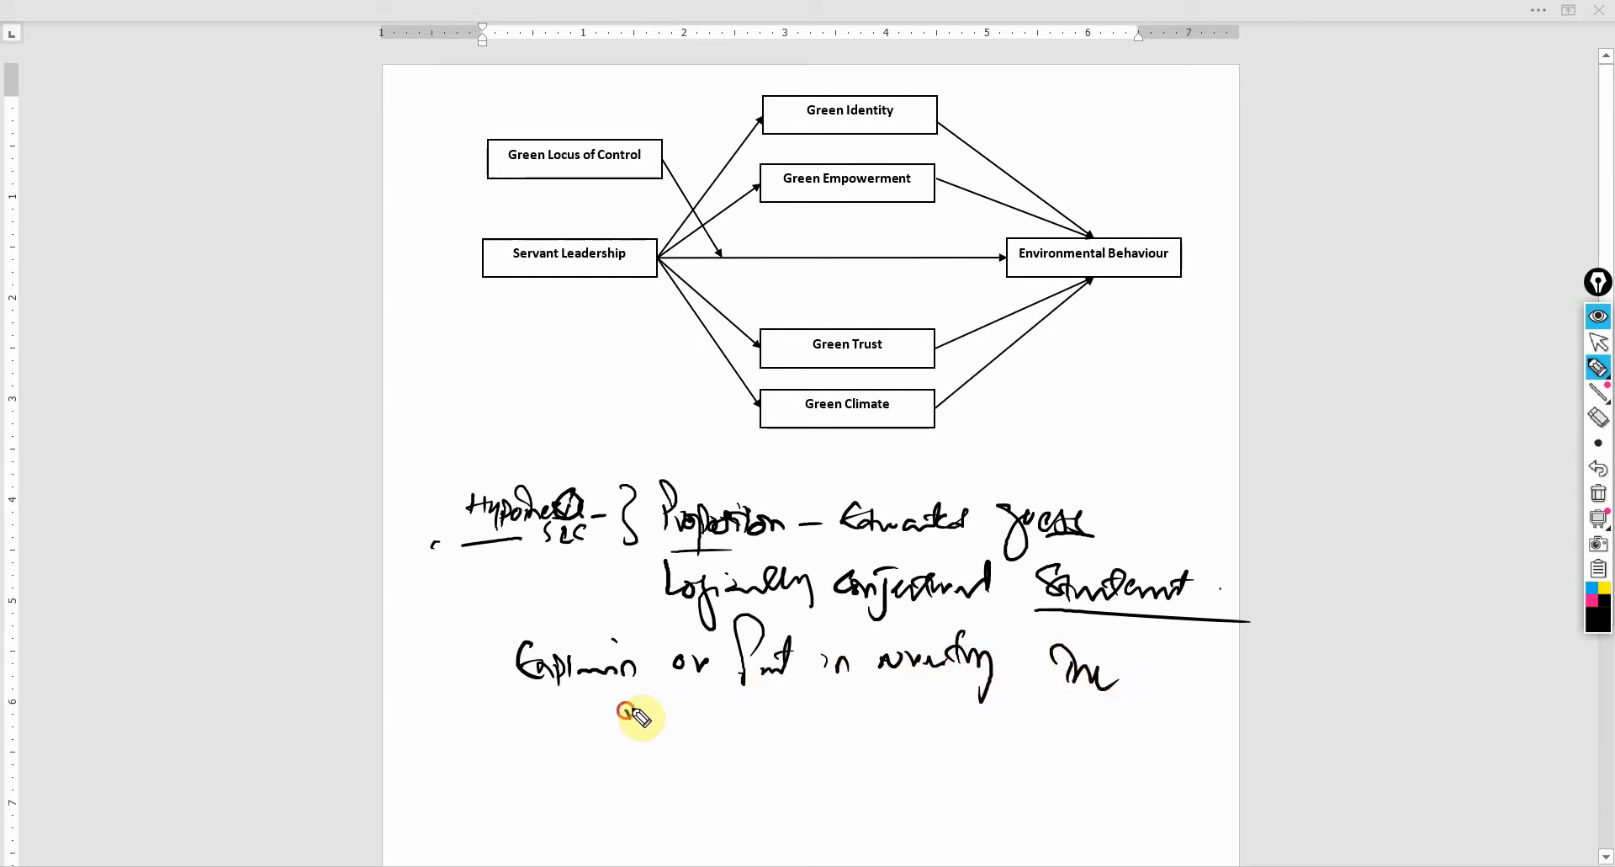
{"action": "mouse_move", "coordinate": [625, 701]}
{"action": "left_mouse_down"}
{"action": "mouse_move", "coordinate": [631, 739]}
{"action": "mouse_move", "coordinate": [646, 726]}
{"action": "mouse_move", "coordinate": [827, 758]}
{"action": "mouse_move", "coordinate": [859, 731]}
{"action": "mouse_move", "coordinate": [978, 752]}
{"action": "mouse_move", "coordinate": [997, 796]}
{"action": "left_mouse_up"}
{"action": "left_click_drag", "start_coordinate": [991, 738], "coordinate": [1023, 751]}
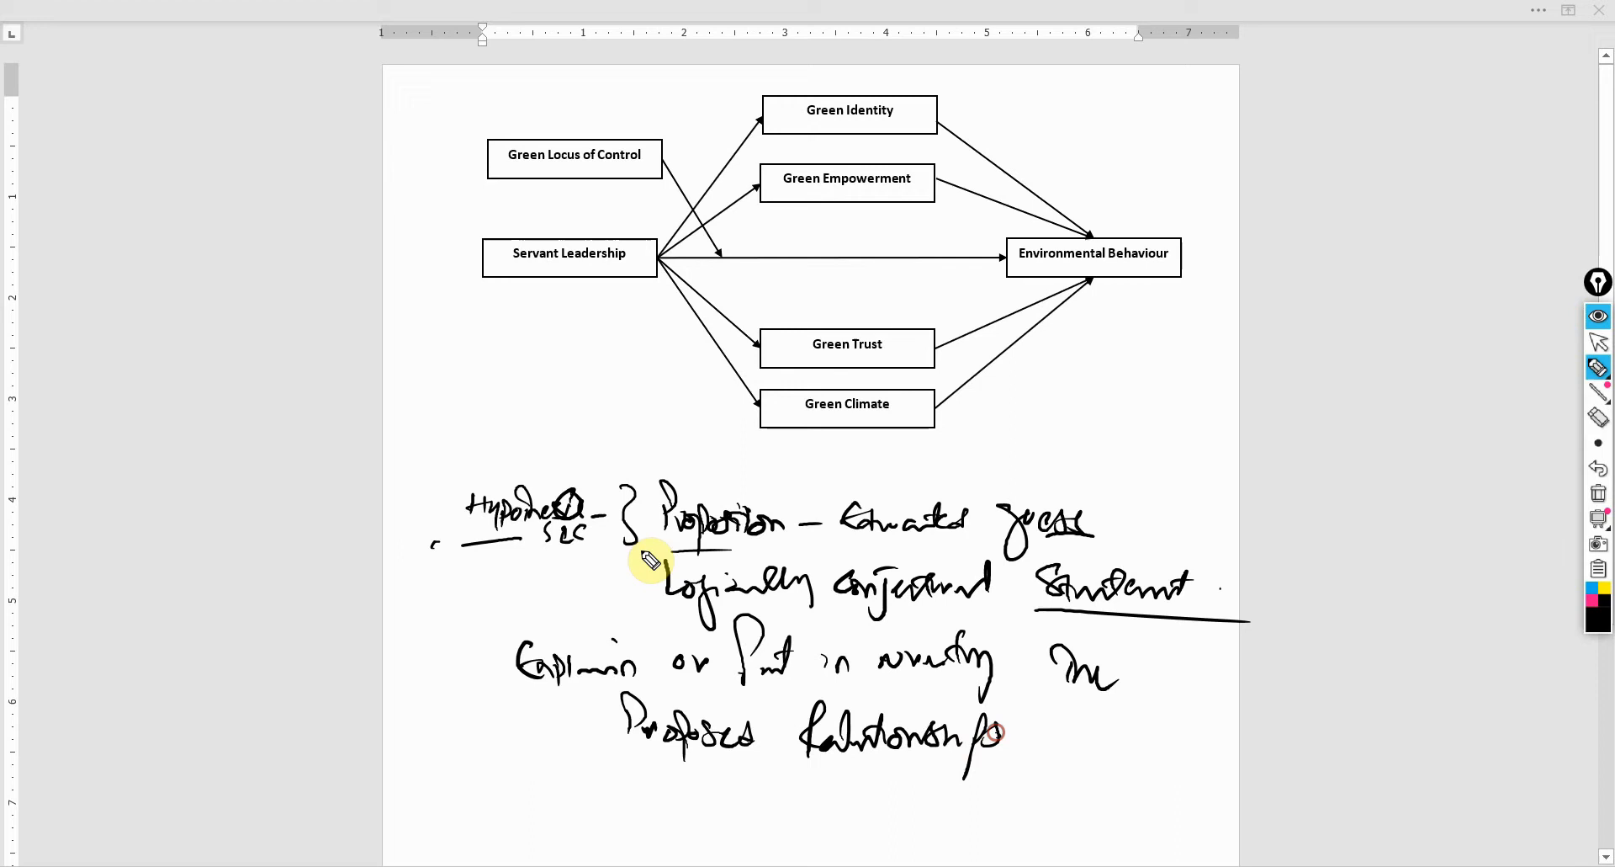
Write Scope left of the diagram and underline the Servant Leadership and Environmental Behaviour boxes.
{"action": "left_click_drag", "start_coordinate": [429, 347], "coordinate": [436, 355]}
{"action": "mouse_move", "coordinate": [417, 364]}
{"action": "left_mouse_down"}
{"action": "mouse_move", "coordinate": [464, 398]}
{"action": "mouse_move", "coordinate": [530, 373]}
{"action": "left_mouse_up"}
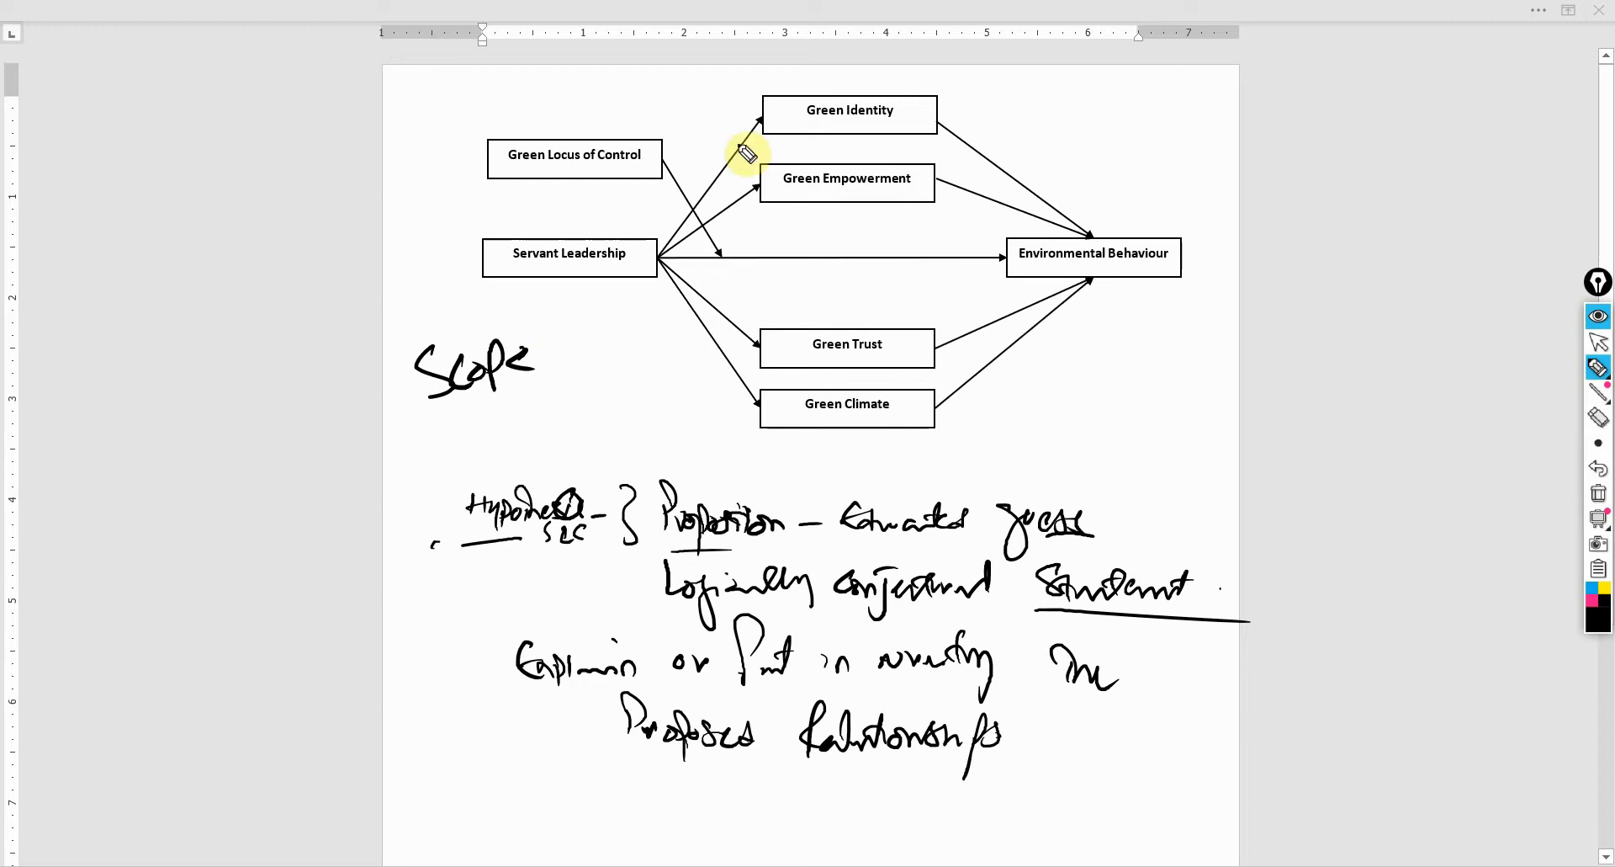
{"action": "left_click_drag", "start_coordinate": [481, 298], "coordinate": [618, 292]}
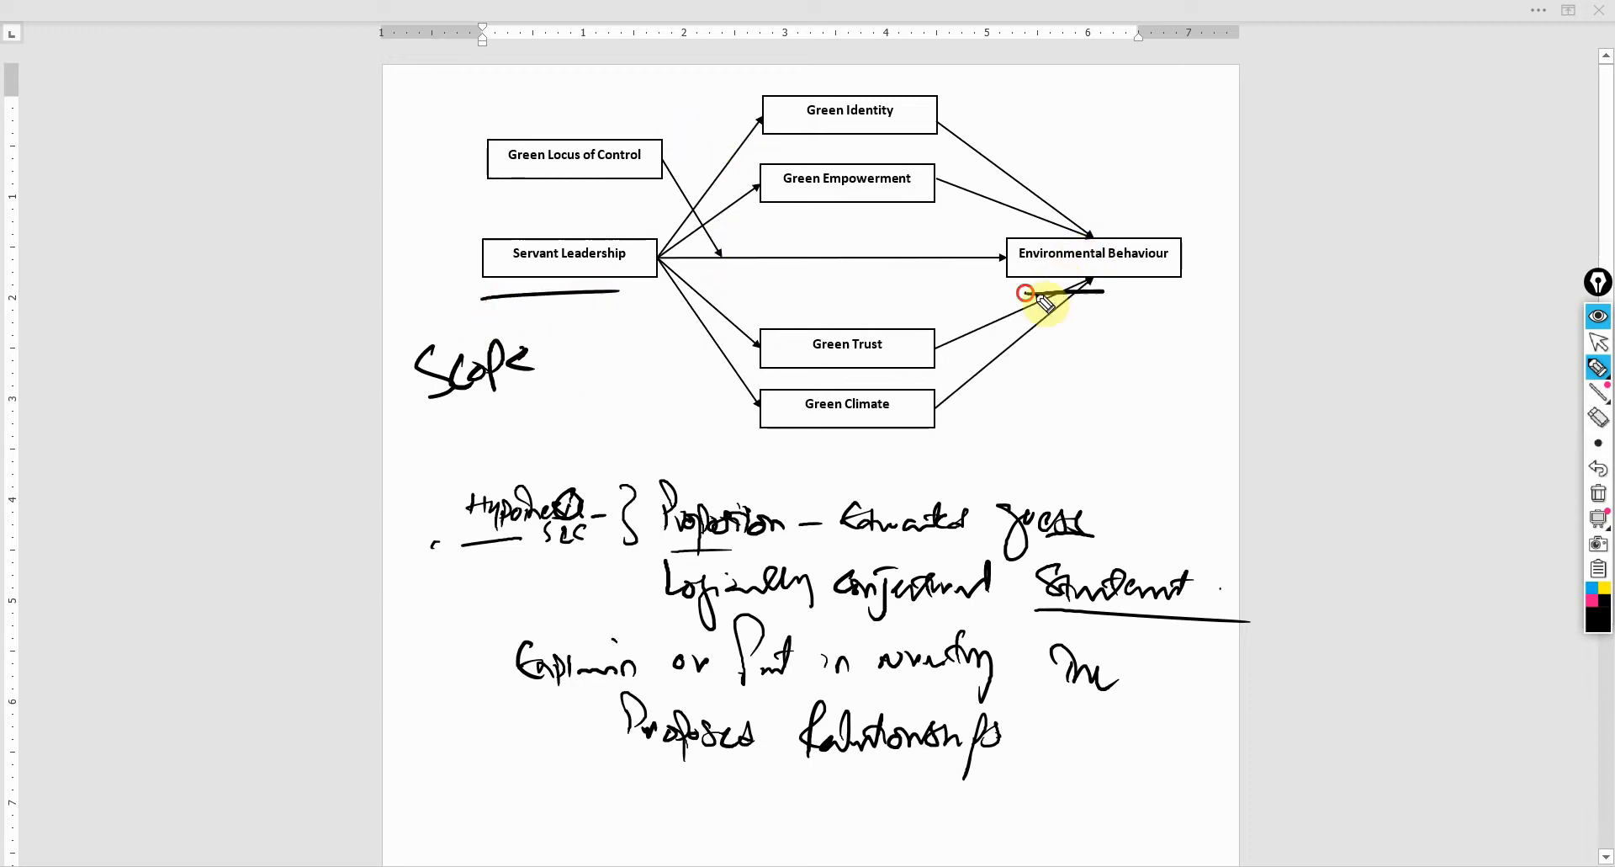
{"action": "left_click_drag", "start_coordinate": [1025, 293], "coordinate": [1121, 292]}
Tick each arrow toward Green Identity, Empowerment, Trust, Climate and into Environmental Behaviour.
{"action": "left_click_drag", "start_coordinate": [694, 149], "coordinate": [755, 208]}
{"action": "left_click_drag", "start_coordinate": [1007, 141], "coordinate": [980, 212]}
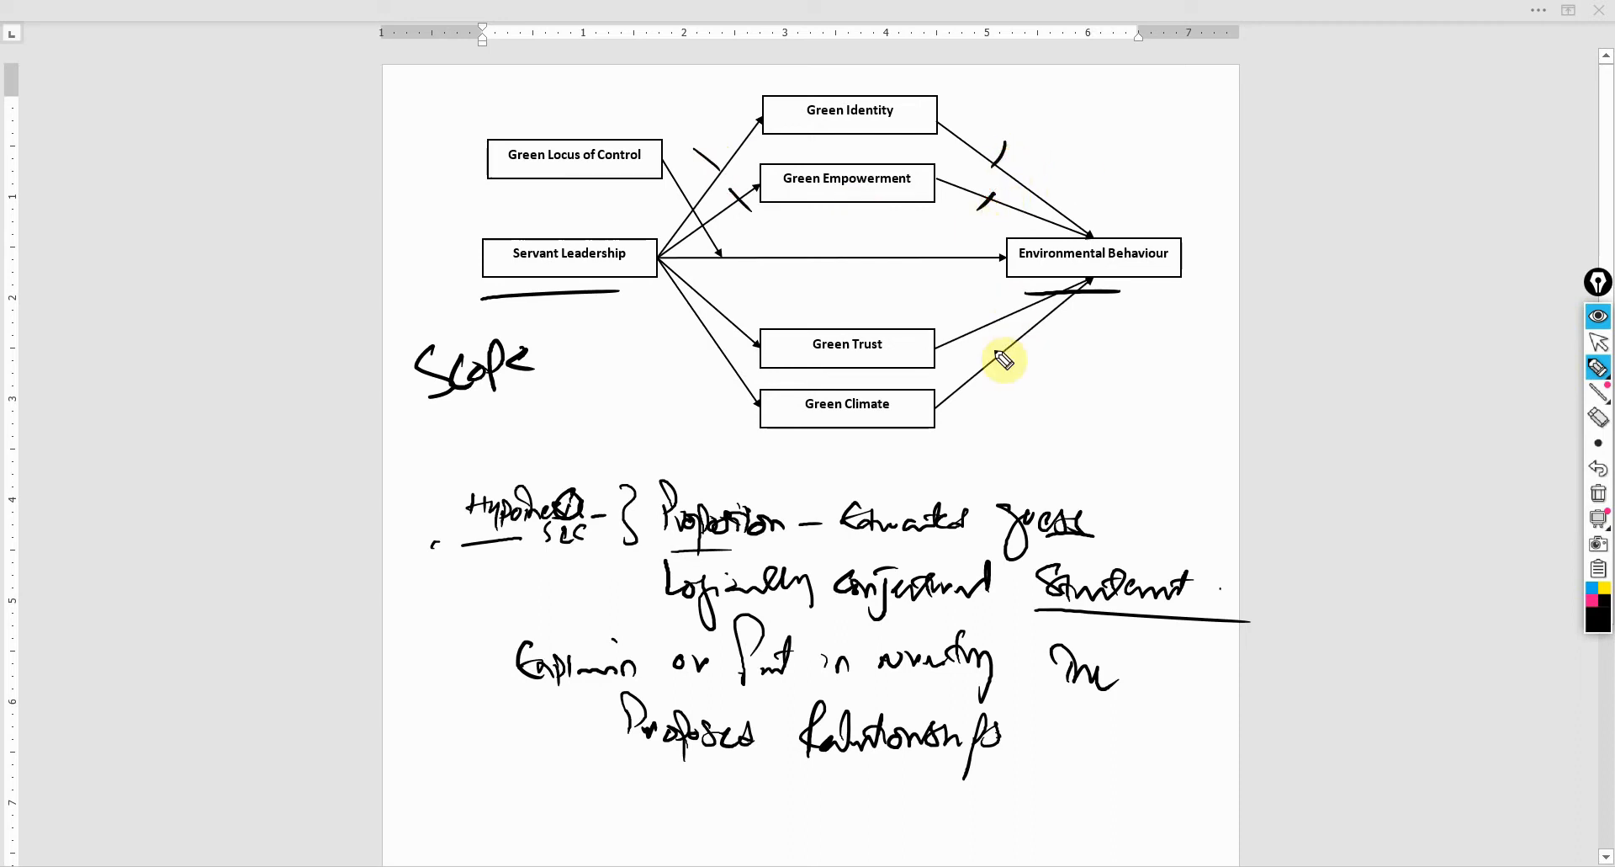
{"action": "left_click_drag", "start_coordinate": [964, 319], "coordinate": [1007, 371]}
{"action": "left_click_drag", "start_coordinate": [722, 318], "coordinate": [706, 331]}
{"action": "left_click_drag", "start_coordinate": [715, 347], "coordinate": [709, 369]}
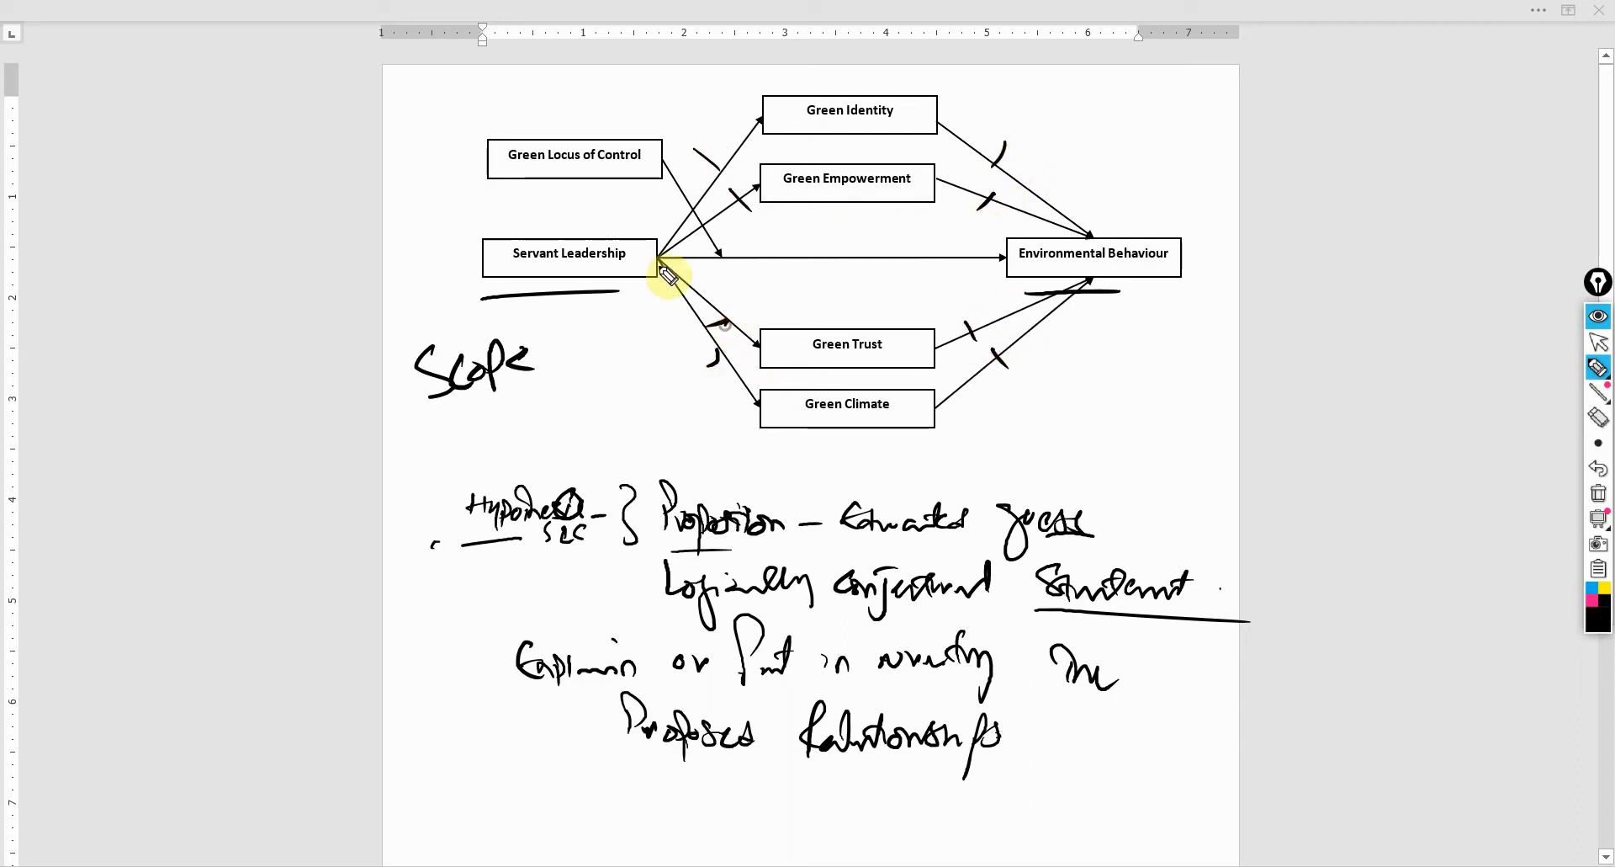
{"action": "left_click_drag", "start_coordinate": [672, 167], "coordinate": [659, 184]}
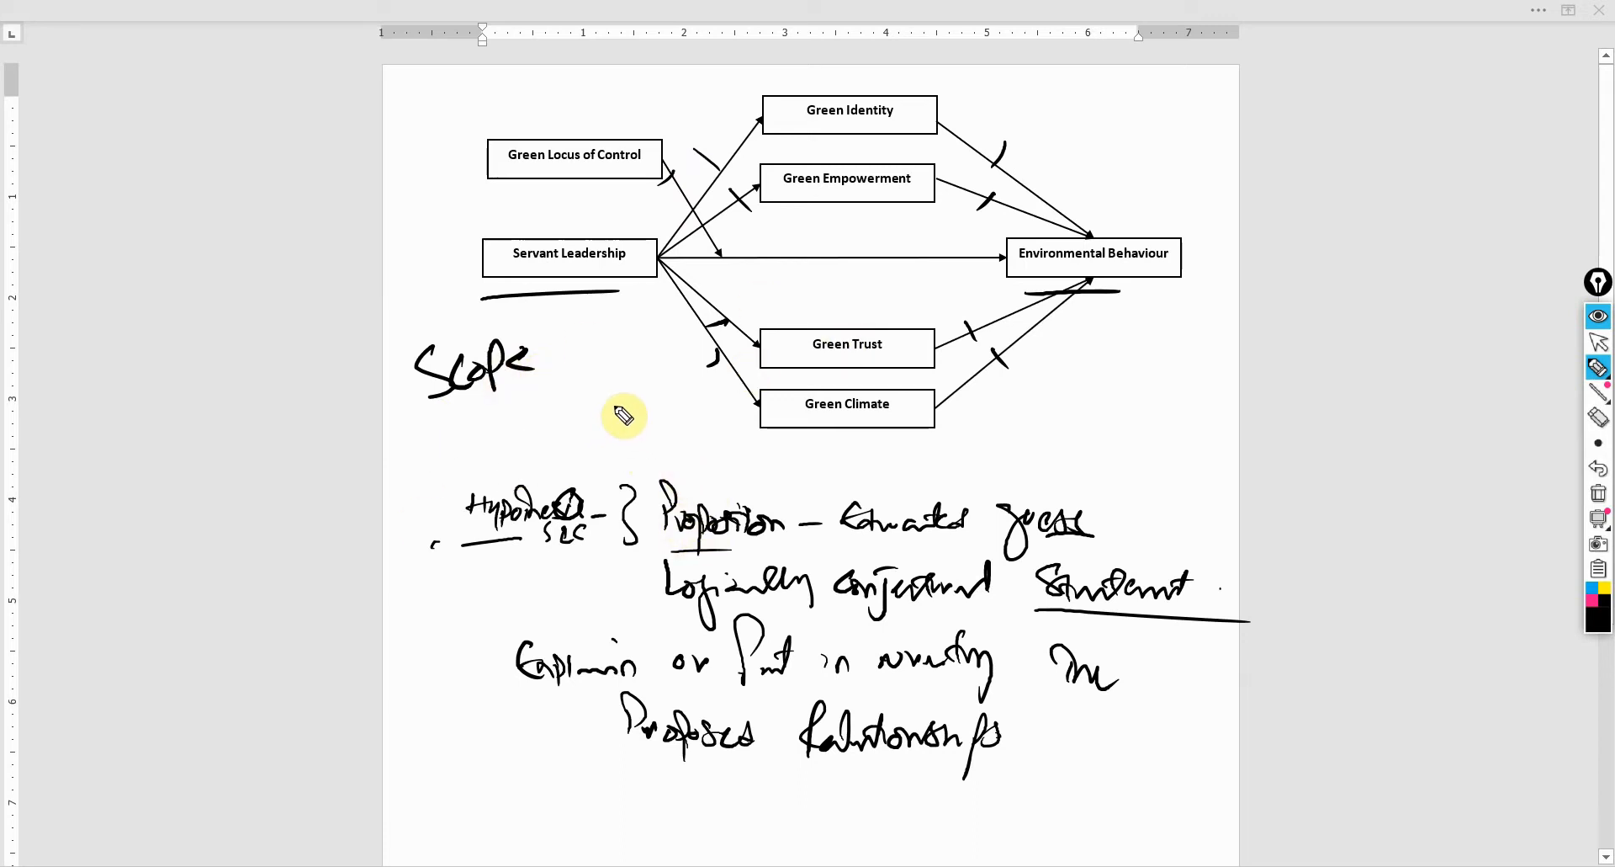
Underline Educated and Logically, mark the direct arrow, and write Steps and Systematic at right.
{"action": "left_click_drag", "start_coordinate": [836, 535], "coordinate": [972, 541]}
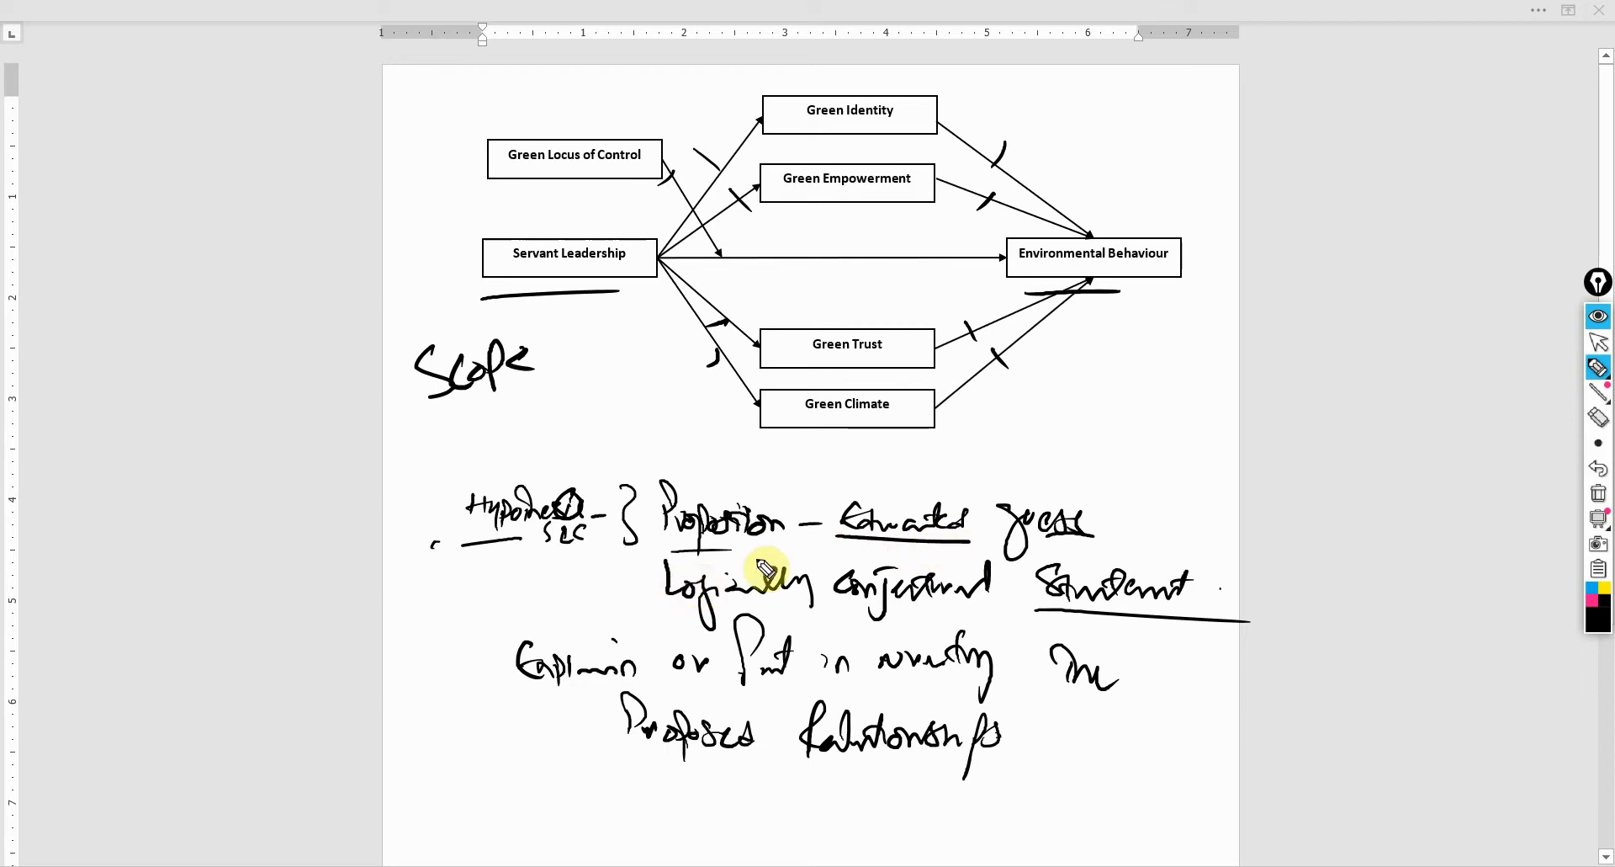
{"action": "left_click_drag", "start_coordinate": [638, 610], "coordinate": [814, 613]}
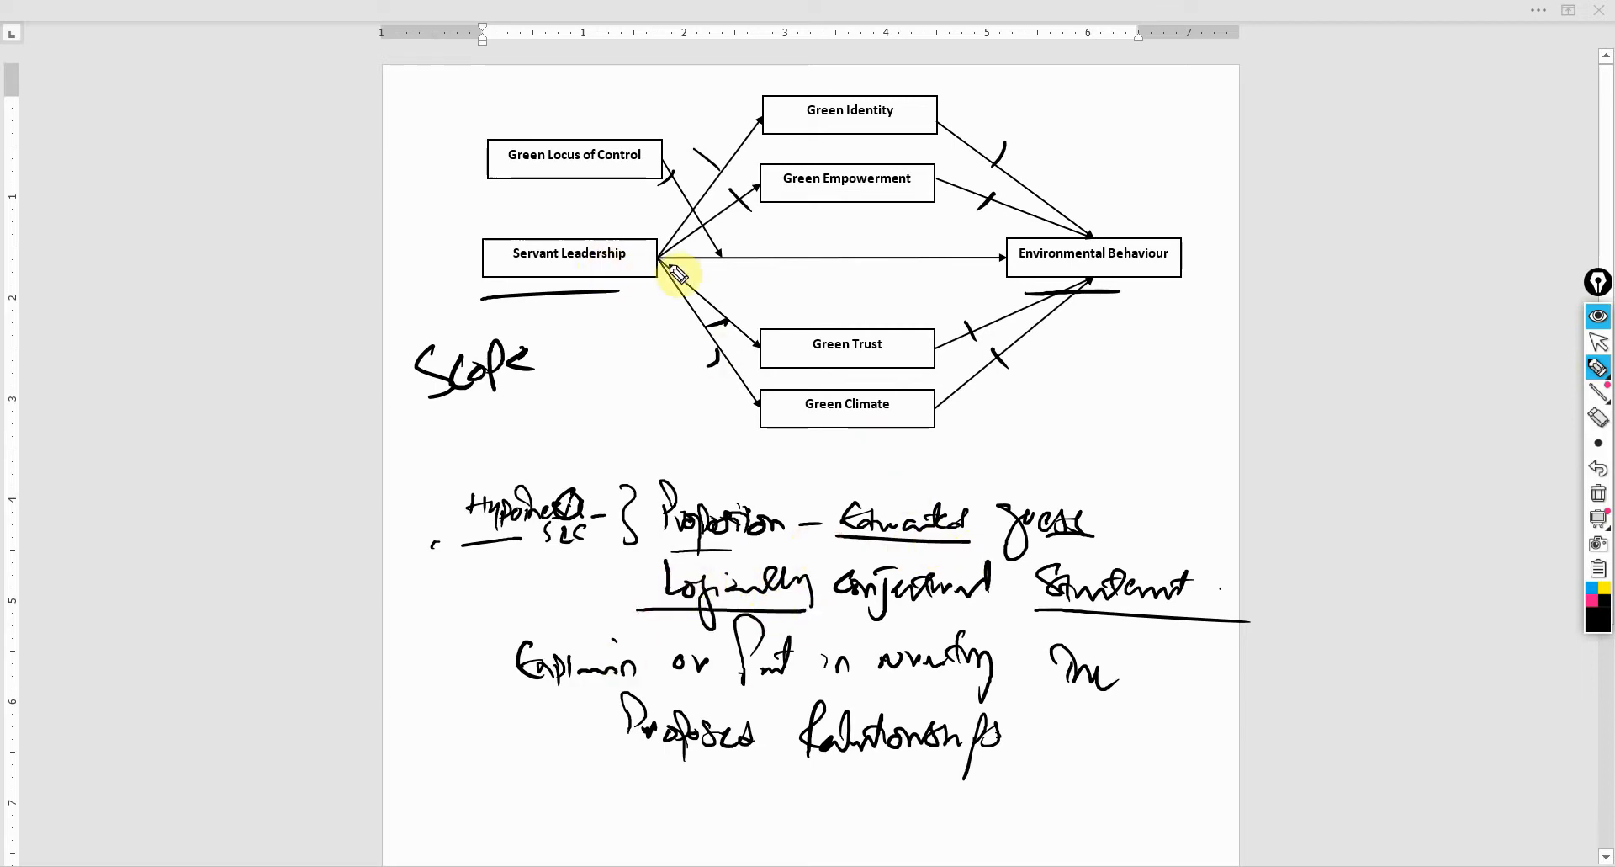
{"action": "left_click_drag", "start_coordinate": [659, 262], "coordinate": [713, 263]}
{"action": "left_click_drag", "start_coordinate": [982, 271], "coordinate": [997, 269]}
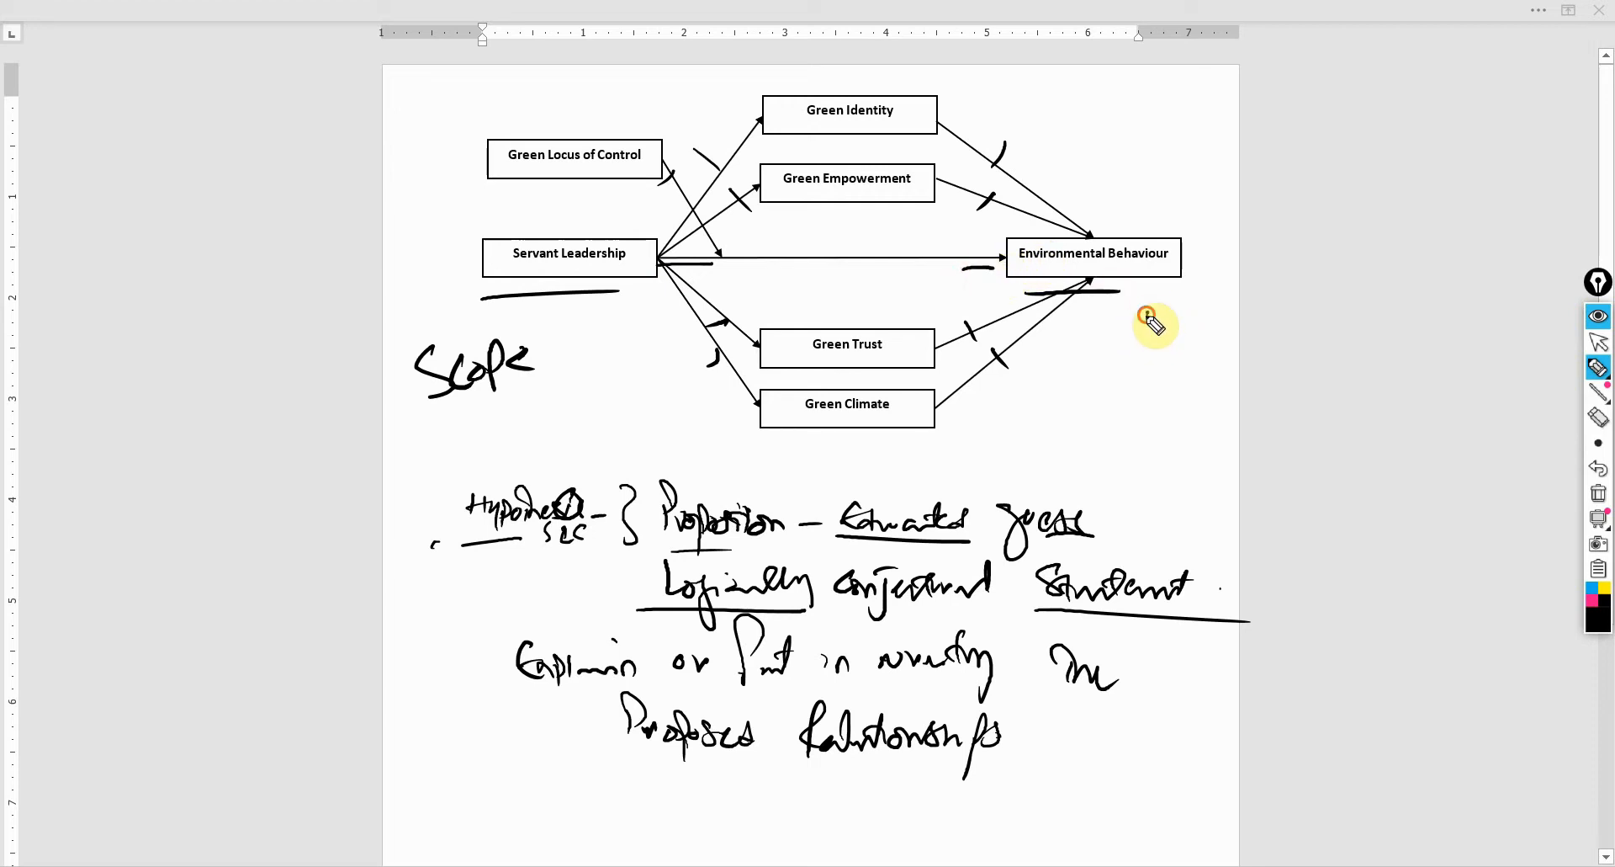
{"action": "mouse_move", "coordinate": [1136, 322]}
{"action": "left_mouse_down"}
{"action": "mouse_move", "coordinate": [1151, 373]}
{"action": "mouse_move", "coordinate": [1235, 406]}
{"action": "mouse_move", "coordinate": [1218, 443]}
{"action": "mouse_move", "coordinate": [1272, 473]}
{"action": "left_mouse_up"}
{"action": "mouse_move", "coordinate": [1148, 404]}
{"action": "left_mouse_down"}
{"action": "mouse_move", "coordinate": [1136, 443]}
{"action": "mouse_move", "coordinate": [1247, 508]}
{"action": "left_mouse_up"}
Underline the handwritten Steps and Systematic notes beside Environmental Behaviour.
{"action": "left_click_drag", "start_coordinate": [1186, 423], "coordinate": [1259, 478]}
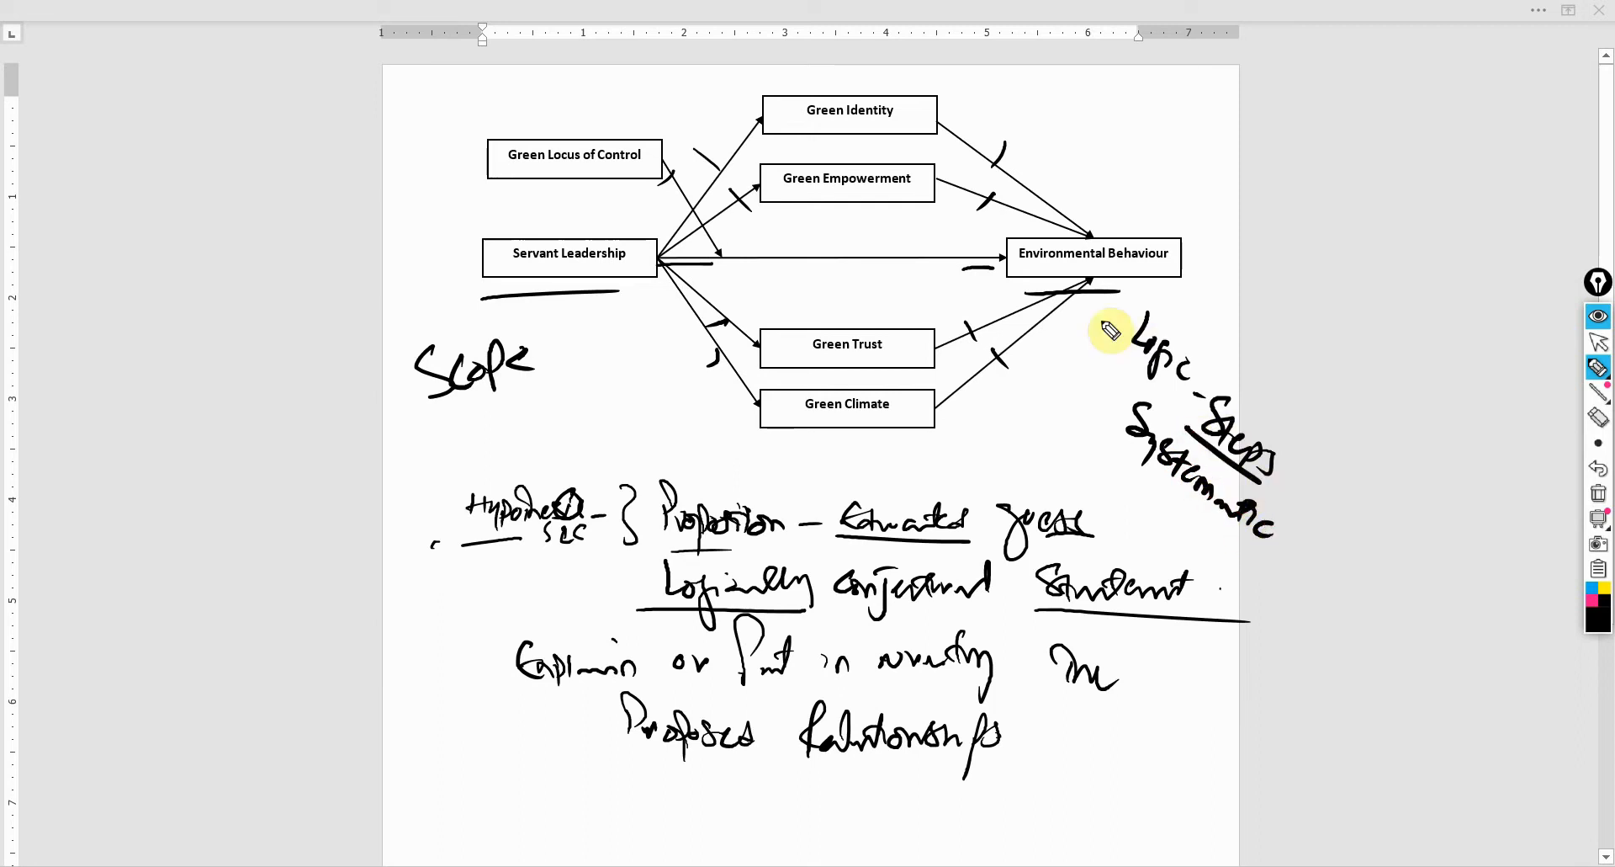
{"action": "left_click_drag", "start_coordinate": [1107, 340], "coordinate": [1179, 403]}
{"action": "left_click_drag", "start_coordinate": [1212, 508], "coordinate": [1101, 445]}
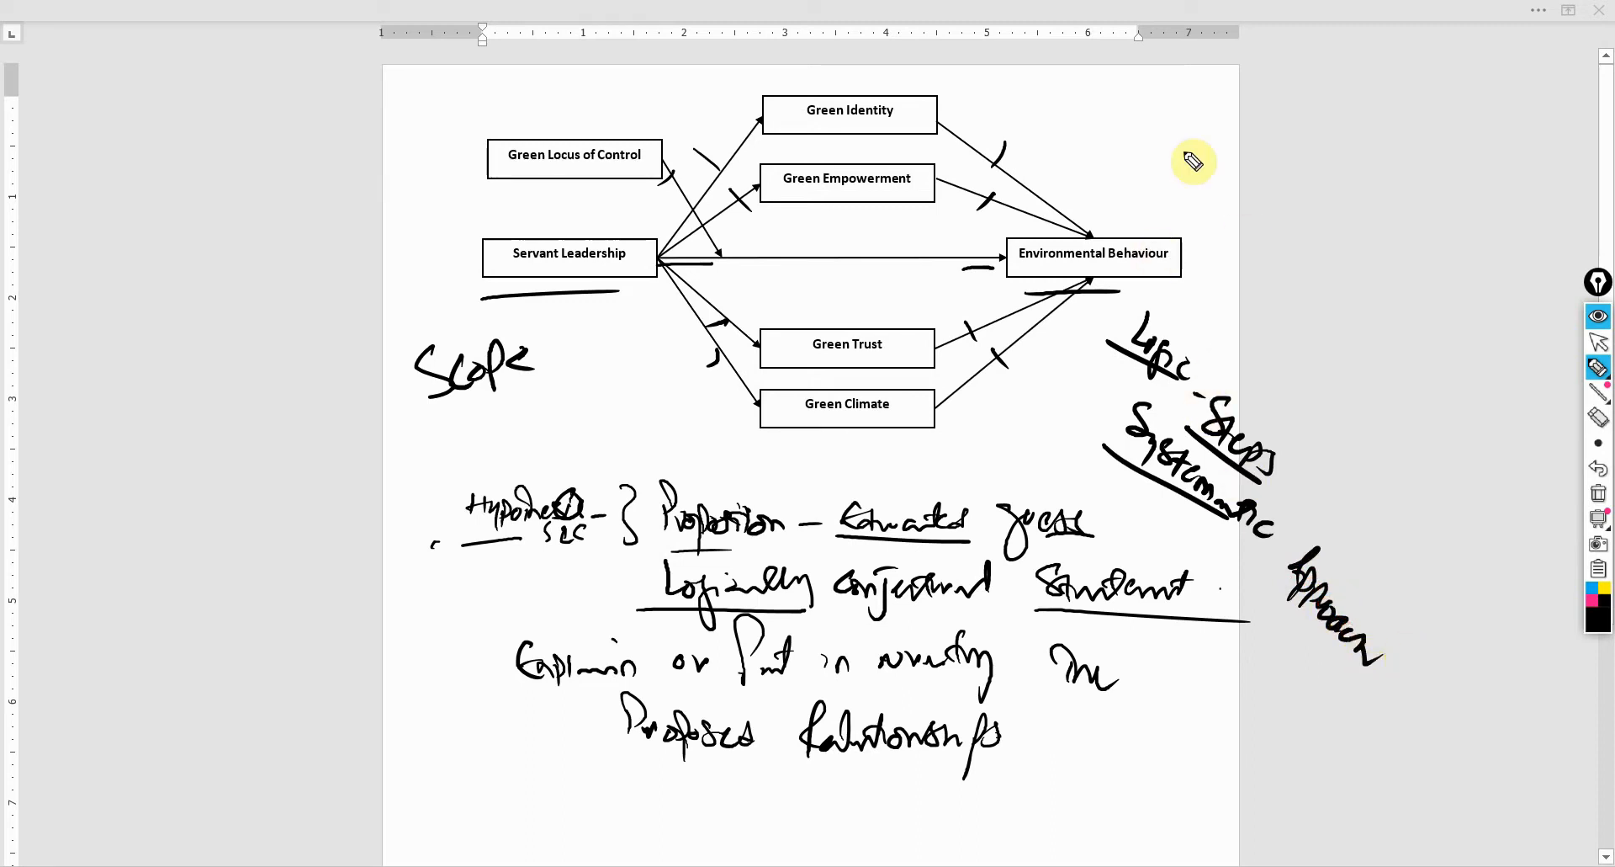
Write and underline 'How to write Literature' at top right and trace the direct leadership-to-behaviour arrow.
{"action": "mouse_move", "coordinate": [1121, 101]}
{"action": "left_mouse_down"}
{"action": "mouse_move", "coordinate": [1129, 145]}
{"action": "mouse_move", "coordinate": [1180, 151]}
{"action": "left_mouse_up"}
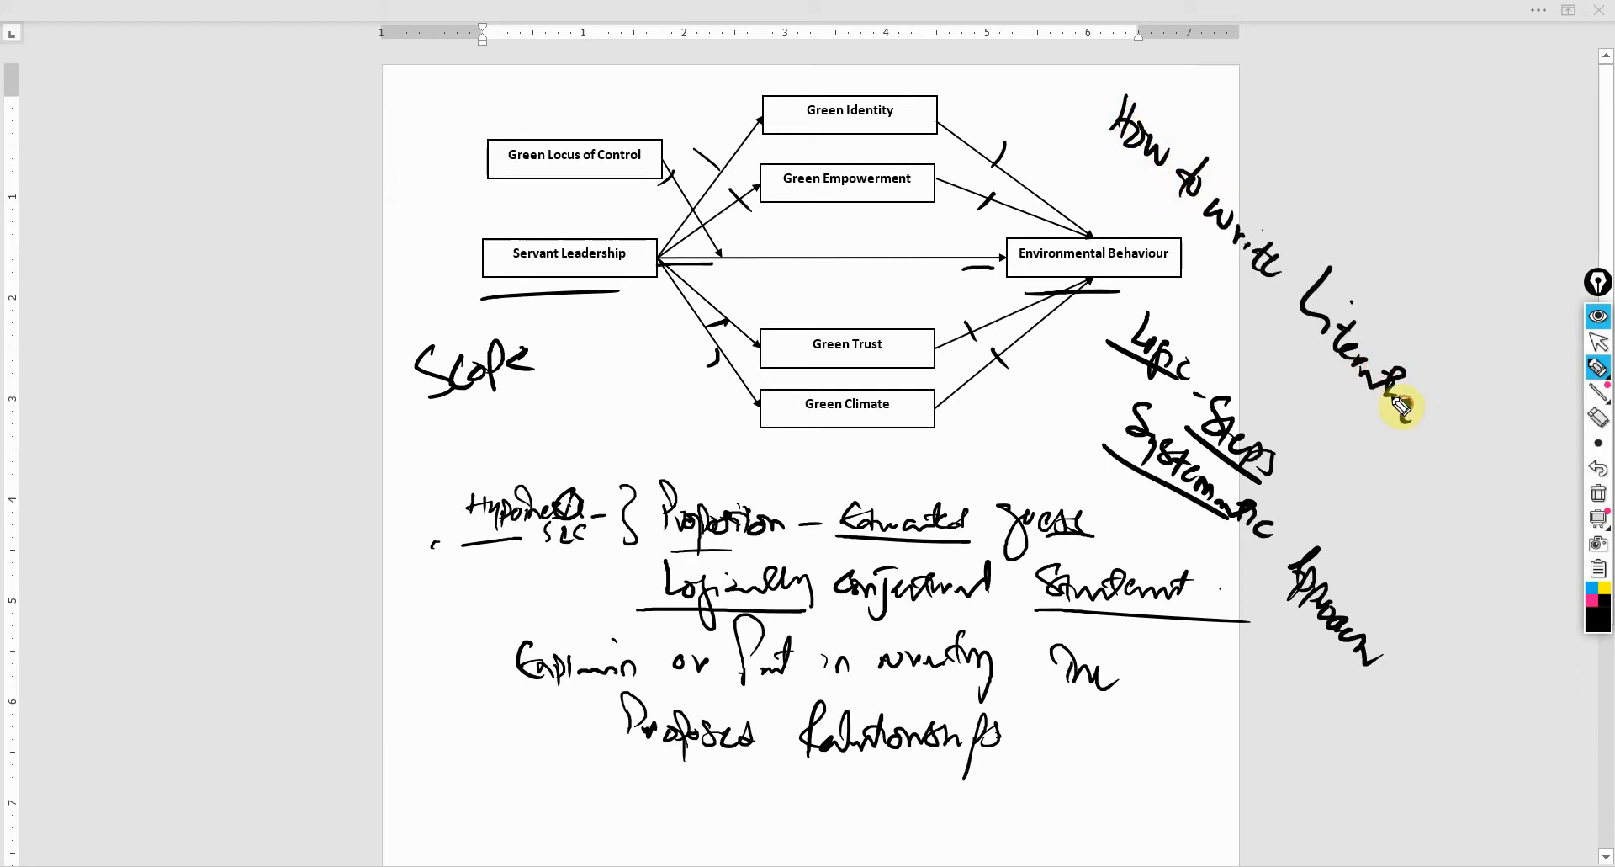
{"action": "left_click_drag", "start_coordinate": [1287, 340], "coordinate": [1388, 401]}
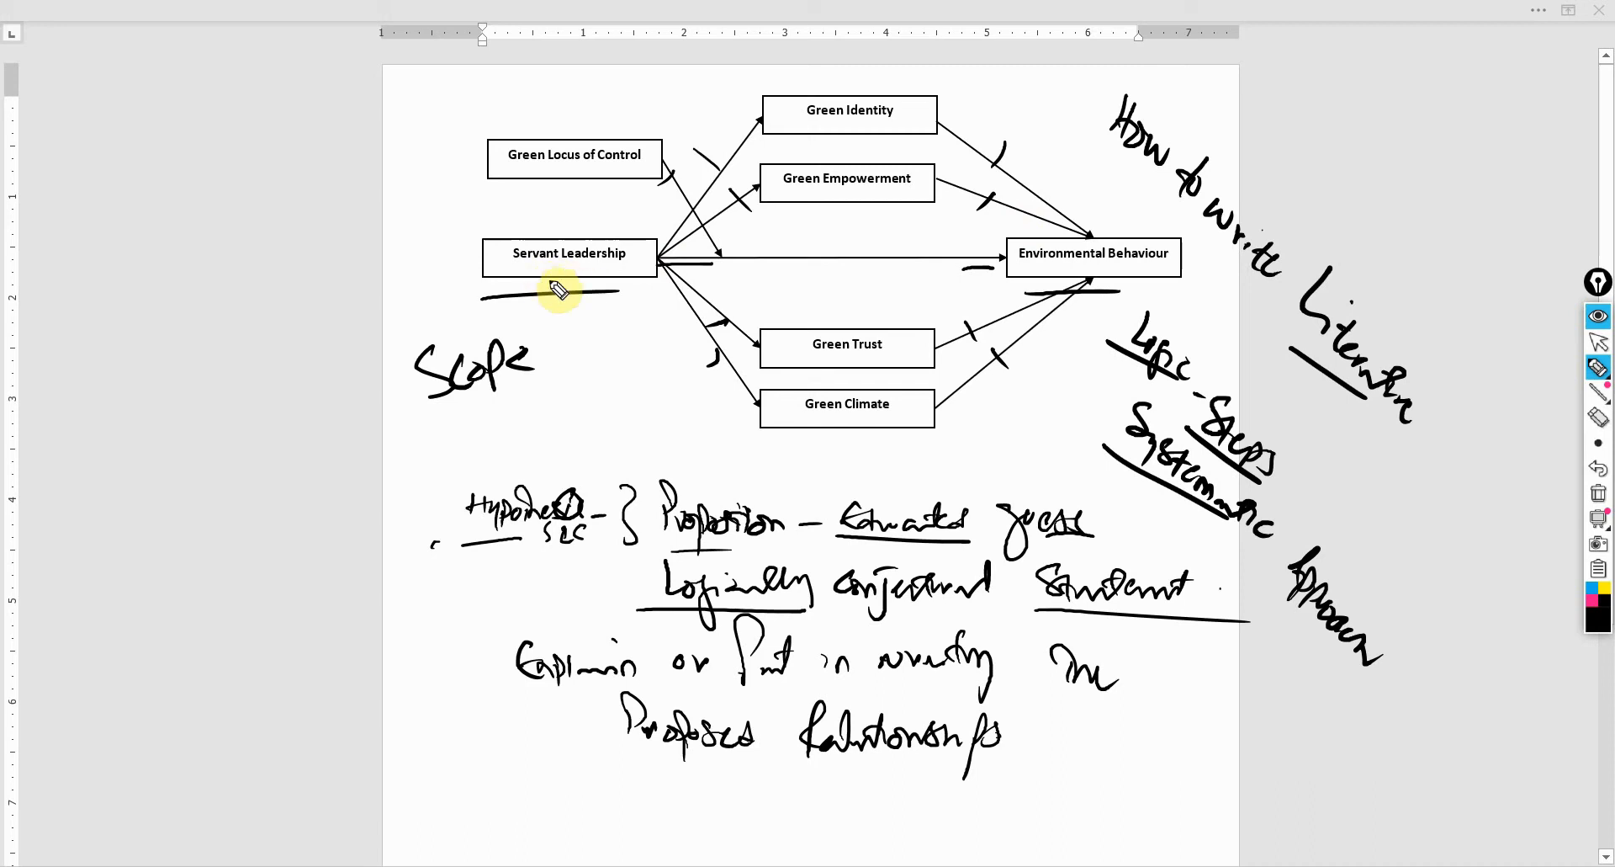
{"action": "left_click_drag", "start_coordinate": [701, 267], "coordinate": [928, 284]}
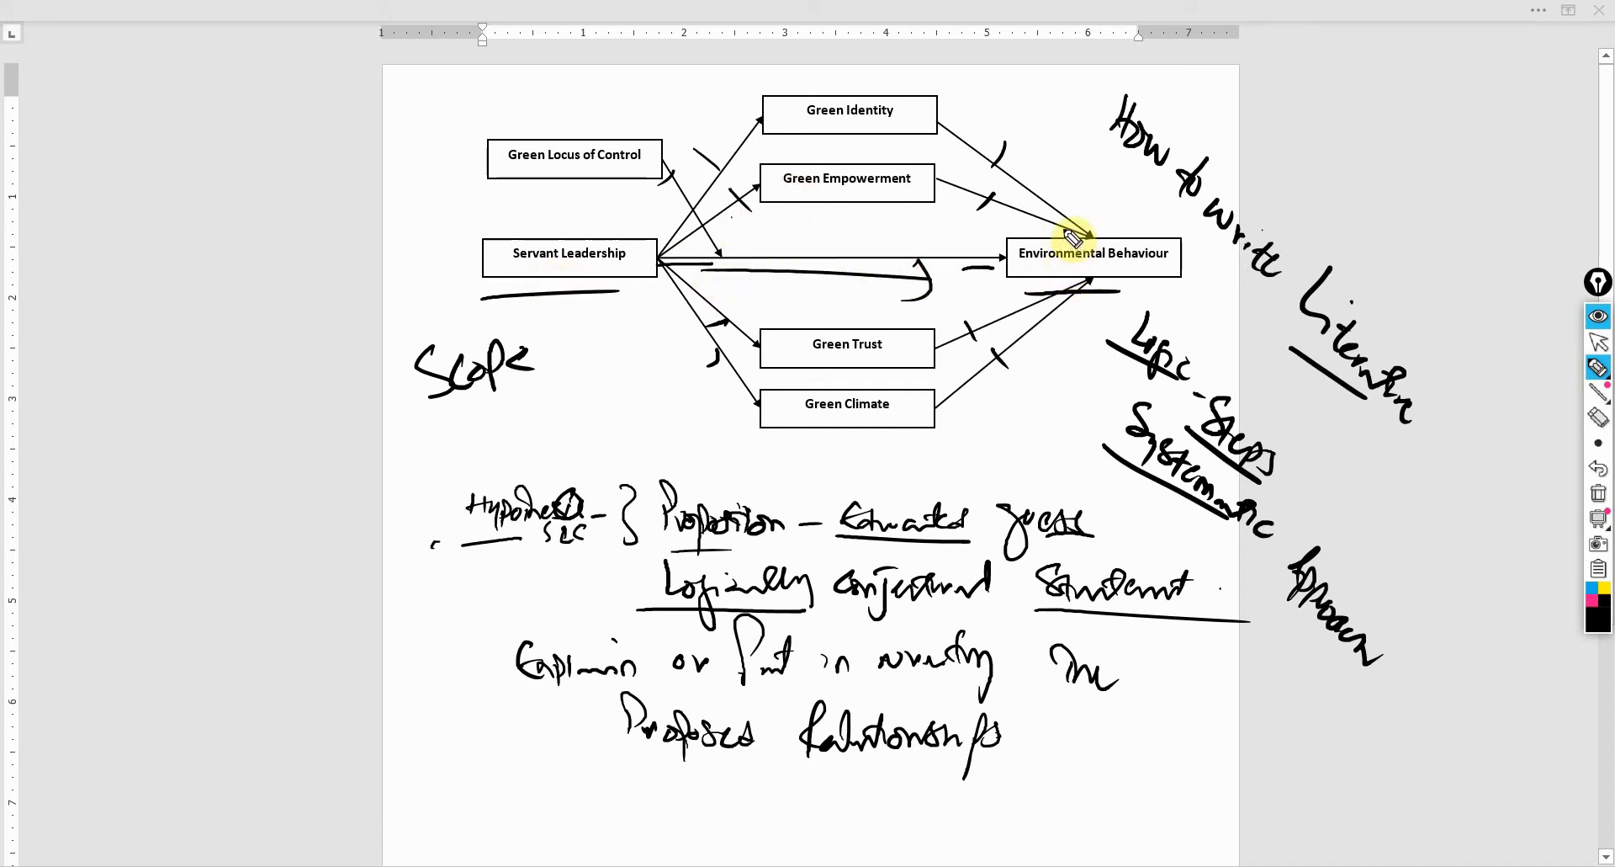
Underline How to write and mark the Servant Leadership and Environmental Behaviour boxes.
{"action": "left_click_drag", "start_coordinate": [1093, 161], "coordinate": [1194, 242]}
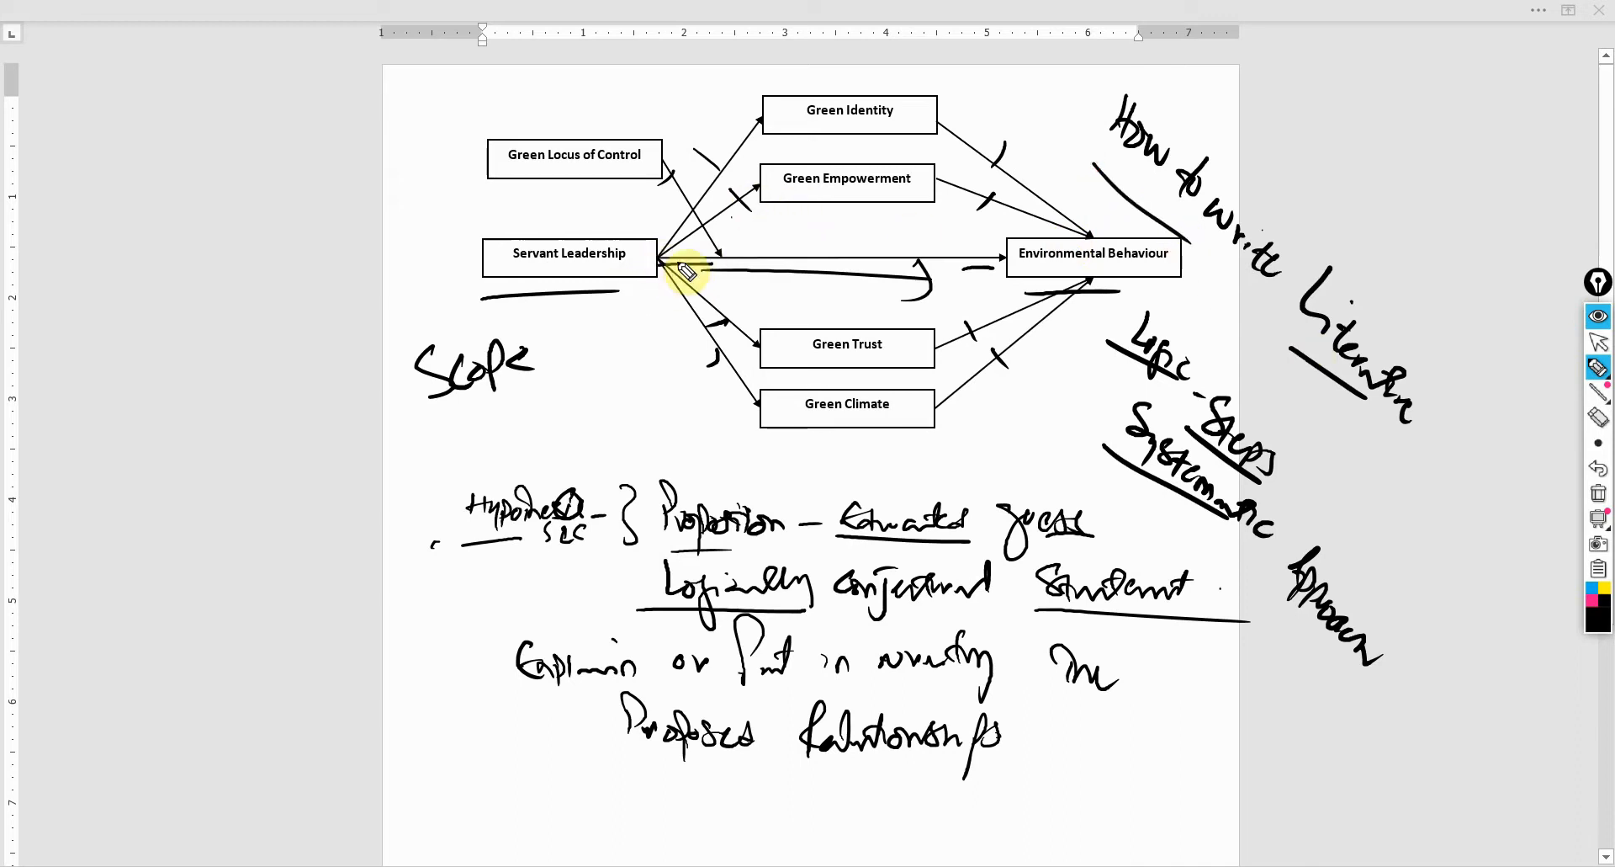
{"action": "left_click_drag", "start_coordinate": [669, 263], "coordinate": [663, 268]}
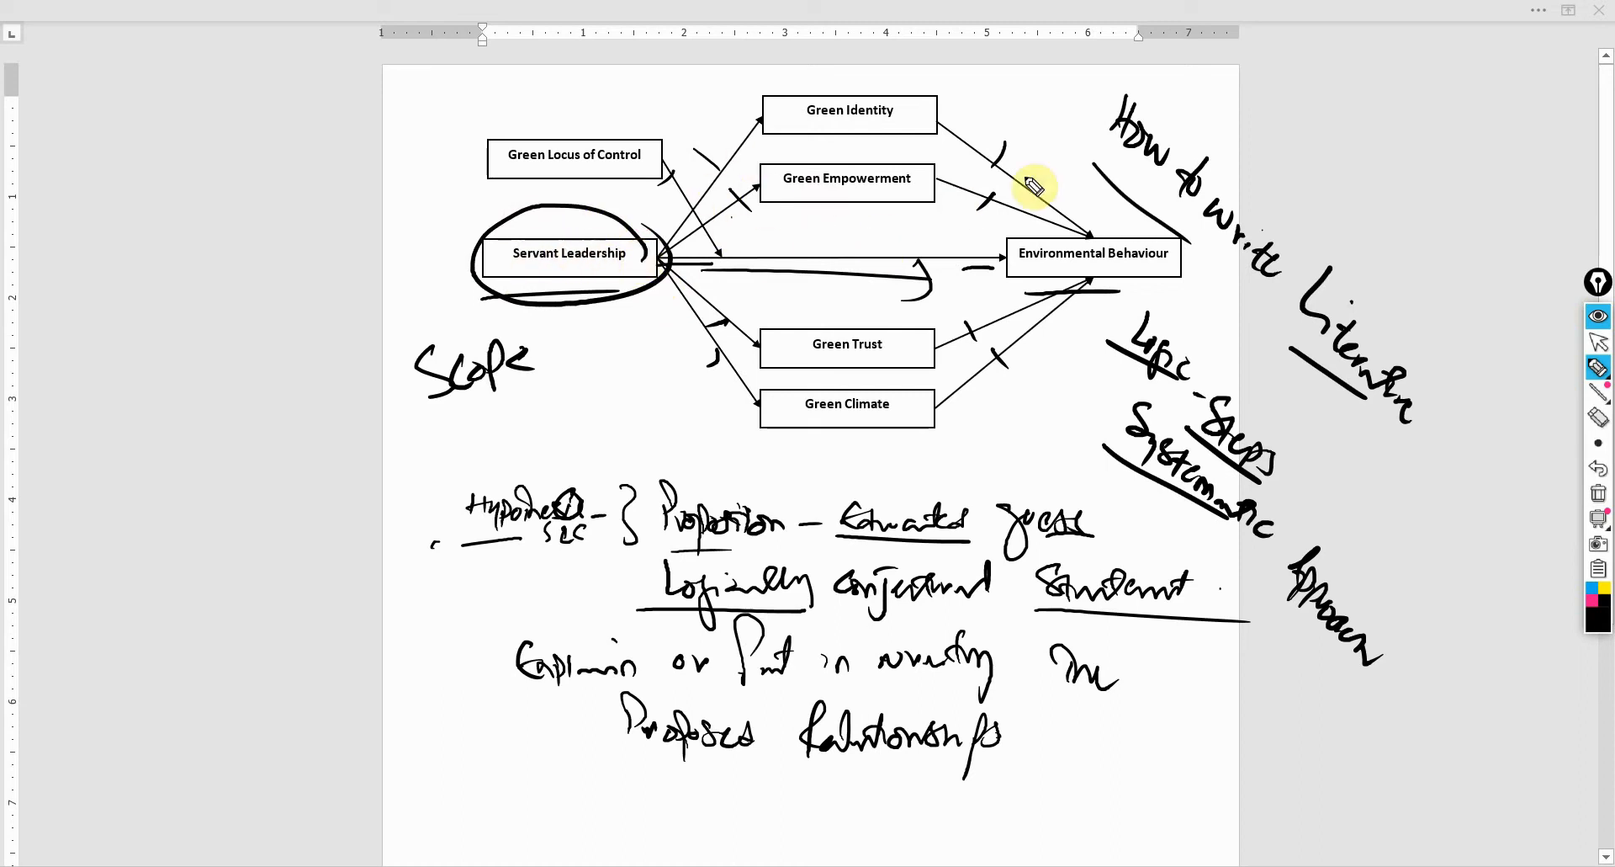
{"action": "left_click_drag", "start_coordinate": [512, 260], "coordinate": [621, 260]}
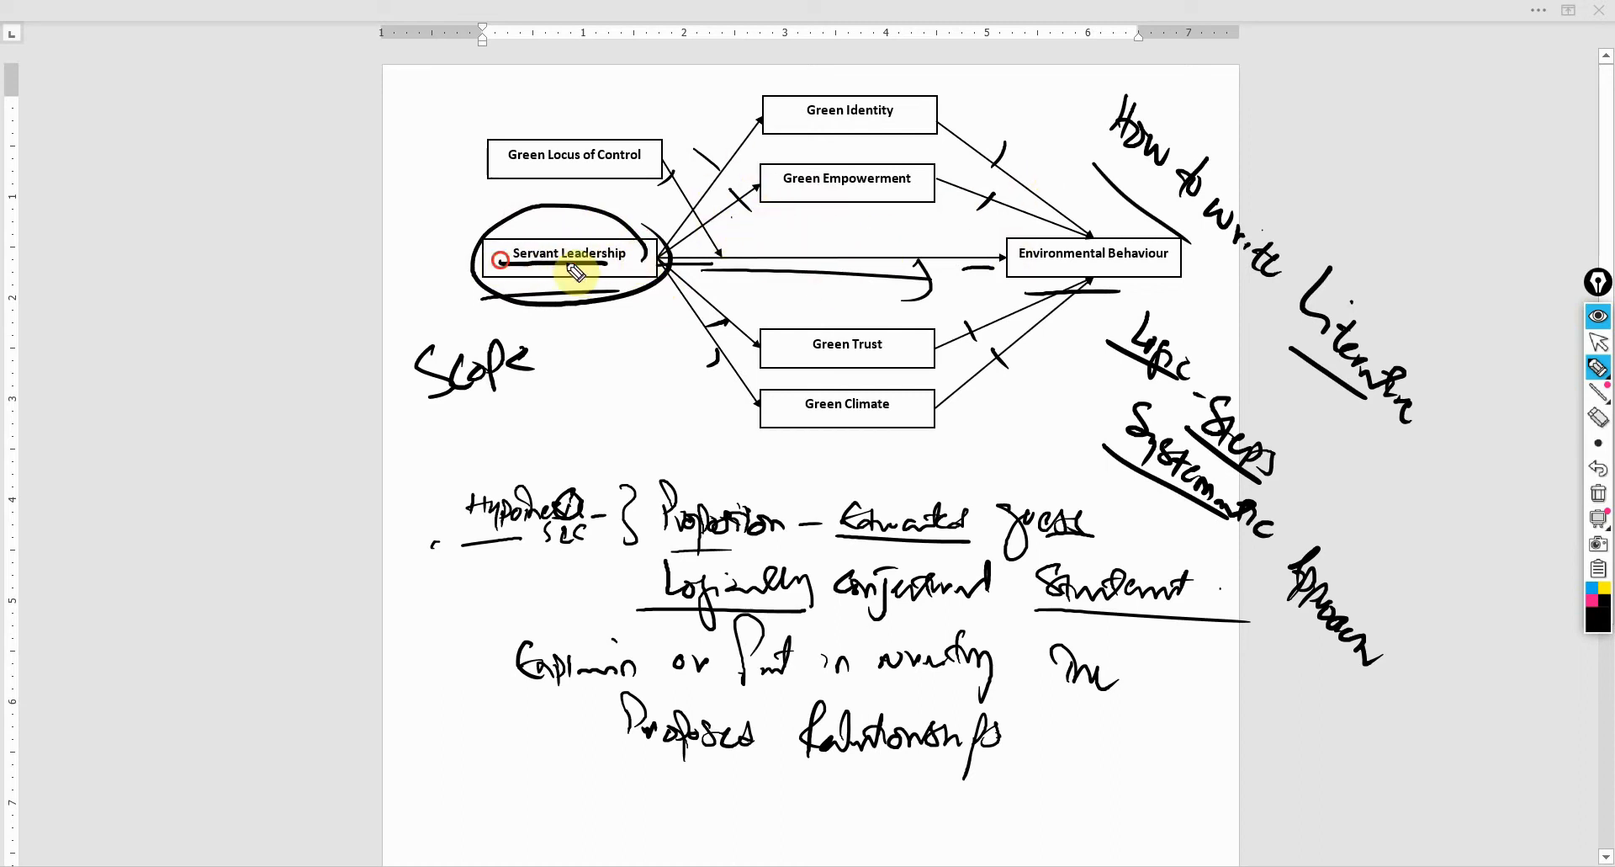
{"action": "left_click_drag", "start_coordinate": [1007, 262], "coordinate": [1199, 275]}
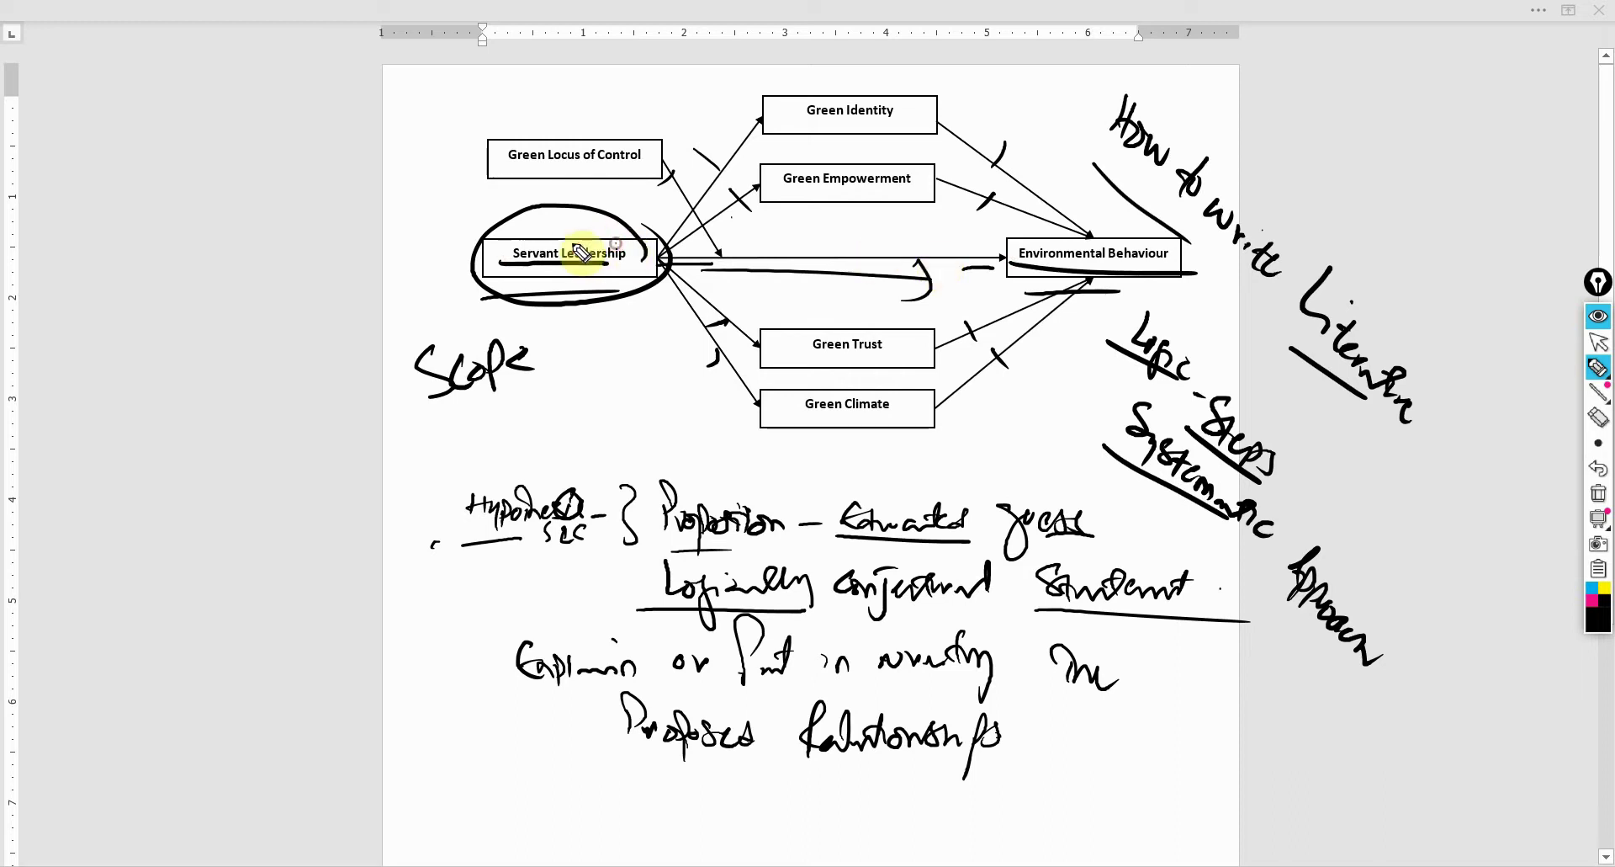
{"action": "left_click_drag", "start_coordinate": [568, 239], "coordinate": [500, 242]}
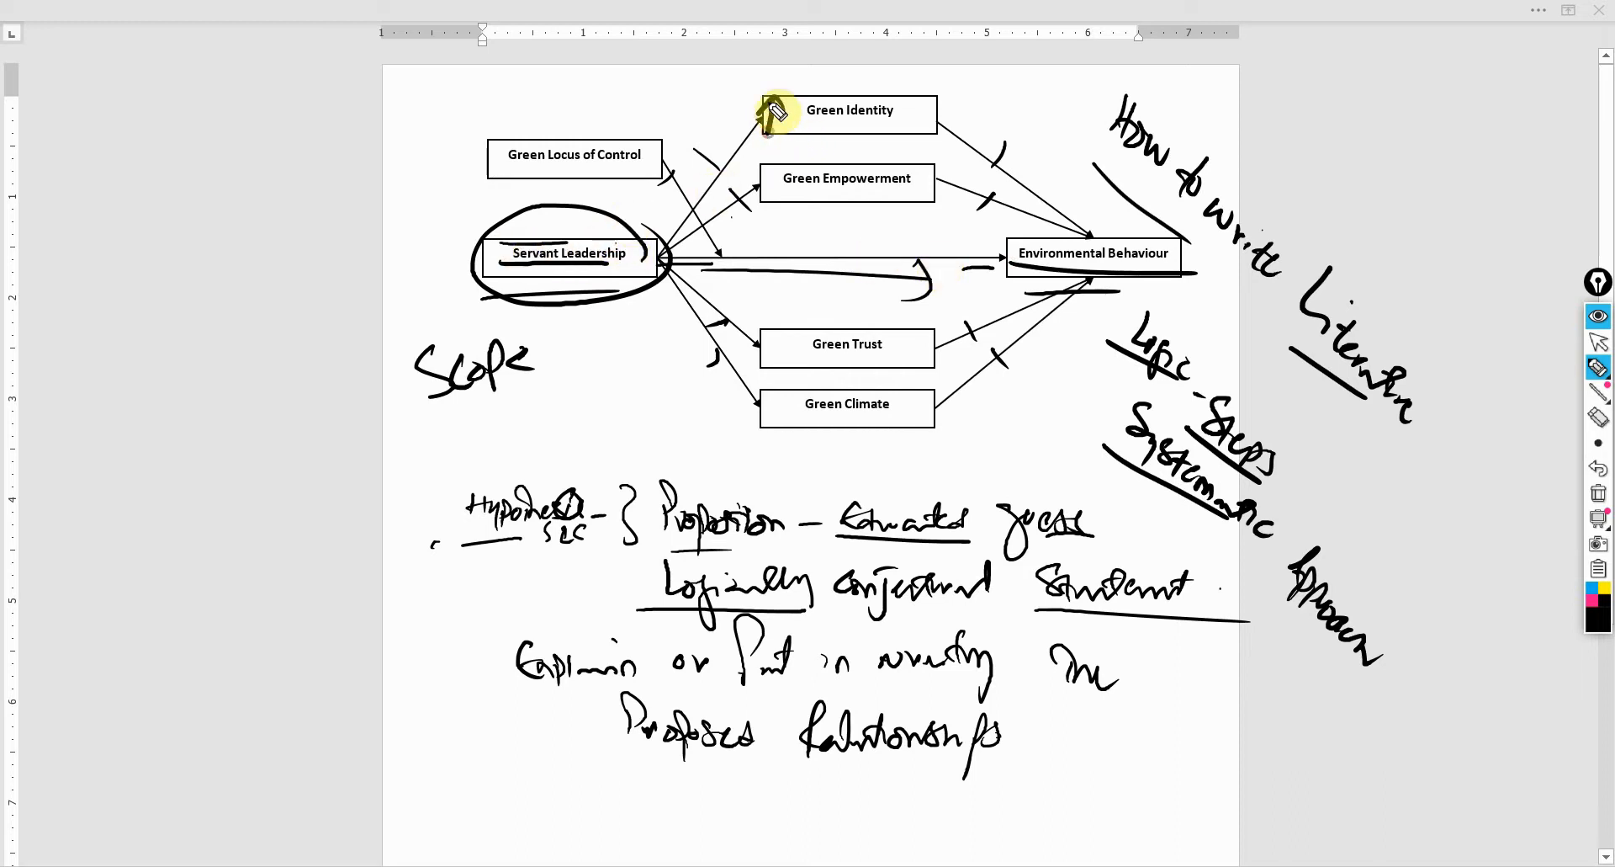
Underline the Green Identity, Empowerment, Trust, Climate and Locus of Control labels, mark the central arrow, circle Literature.
{"action": "mouse_move", "coordinate": [762, 127]}
{"action": "left_mouse_down"}
{"action": "mouse_move", "coordinate": [773, 99]}
{"action": "mouse_move", "coordinate": [881, 129]}
{"action": "left_mouse_up"}
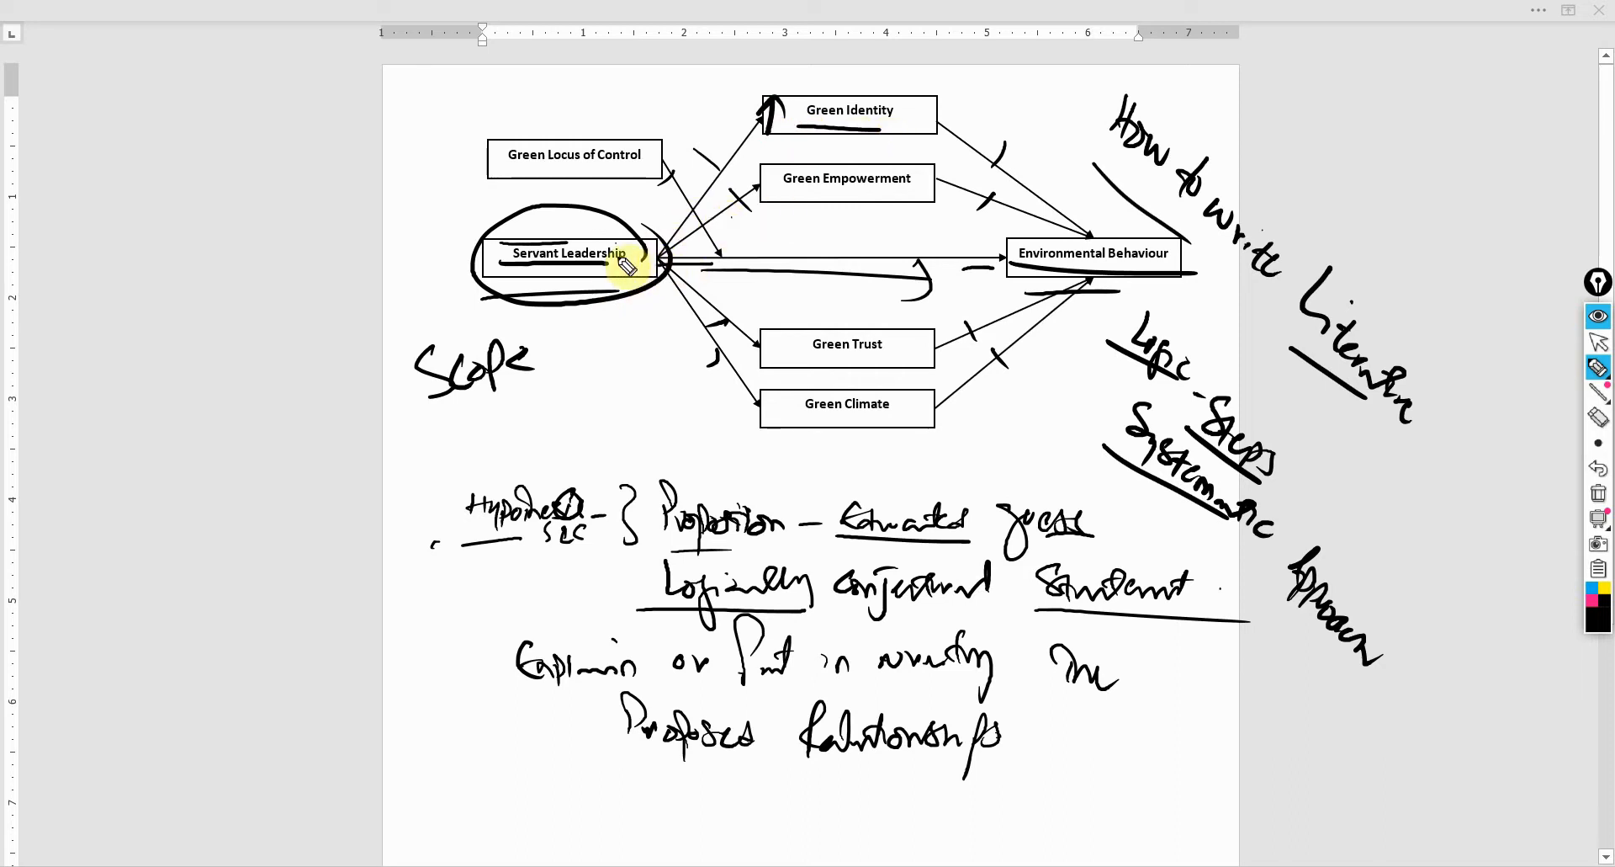
{"action": "mouse_move", "coordinate": [641, 270]}
{"action": "left_mouse_down"}
{"action": "mouse_move", "coordinate": [792, 214]}
{"action": "mouse_move", "coordinate": [917, 202]}
{"action": "left_mouse_up"}
{"action": "left_click_drag", "start_coordinate": [780, 348], "coordinate": [893, 353]}
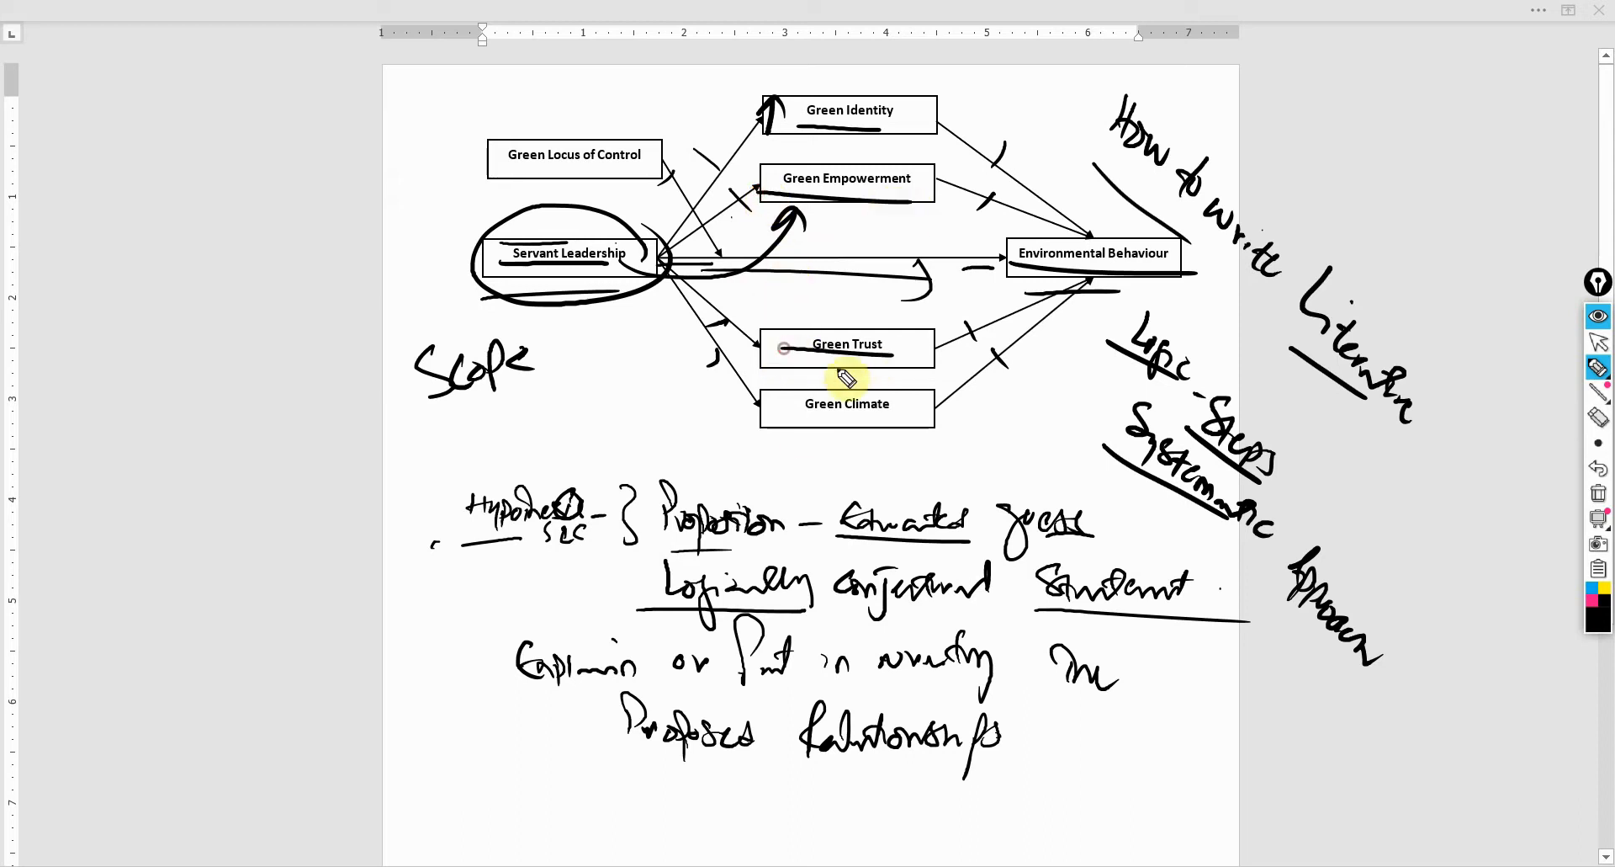
{"action": "left_click_drag", "start_coordinate": [791, 424], "coordinate": [869, 427]}
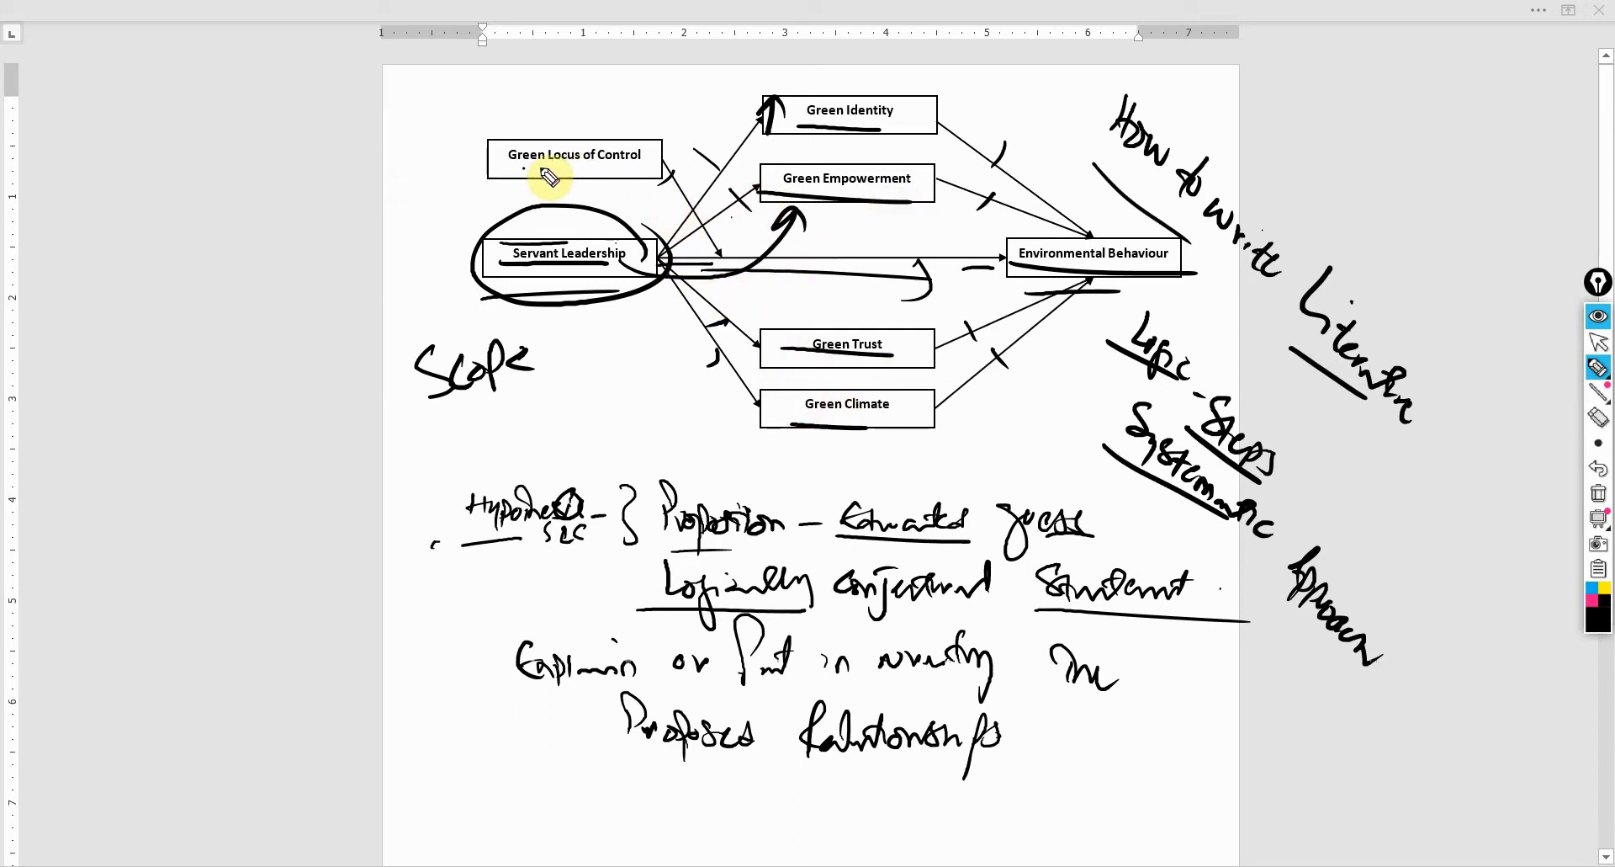
{"action": "left_click_drag", "start_coordinate": [522, 169], "coordinate": [591, 166]}
{"action": "mouse_move", "coordinate": [806, 232]}
{"action": "left_mouse_down"}
{"action": "mouse_move", "coordinate": [800, 270]}
{"action": "mouse_move", "coordinate": [901, 286]}
{"action": "left_mouse_up"}
{"action": "left_click_drag", "start_coordinate": [848, 235], "coordinate": [838, 247]}
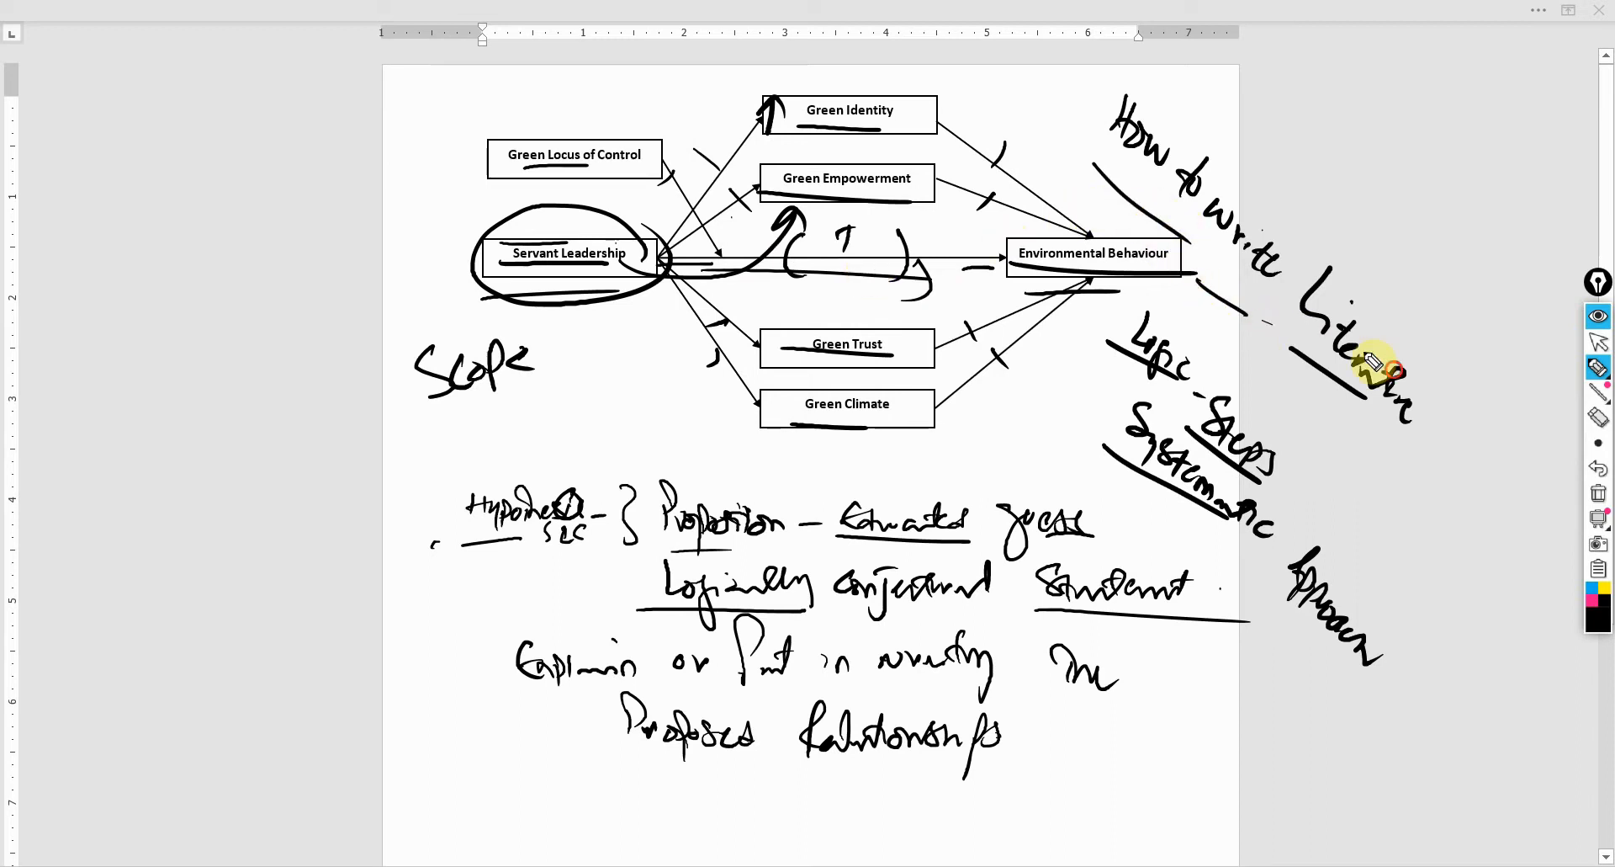
{"action": "mouse_move", "coordinate": [1370, 366]}
{"action": "left_mouse_down"}
{"action": "mouse_move", "coordinate": [1489, 354]}
{"action": "mouse_move", "coordinate": [1426, 379]}
{"action": "left_mouse_up"}
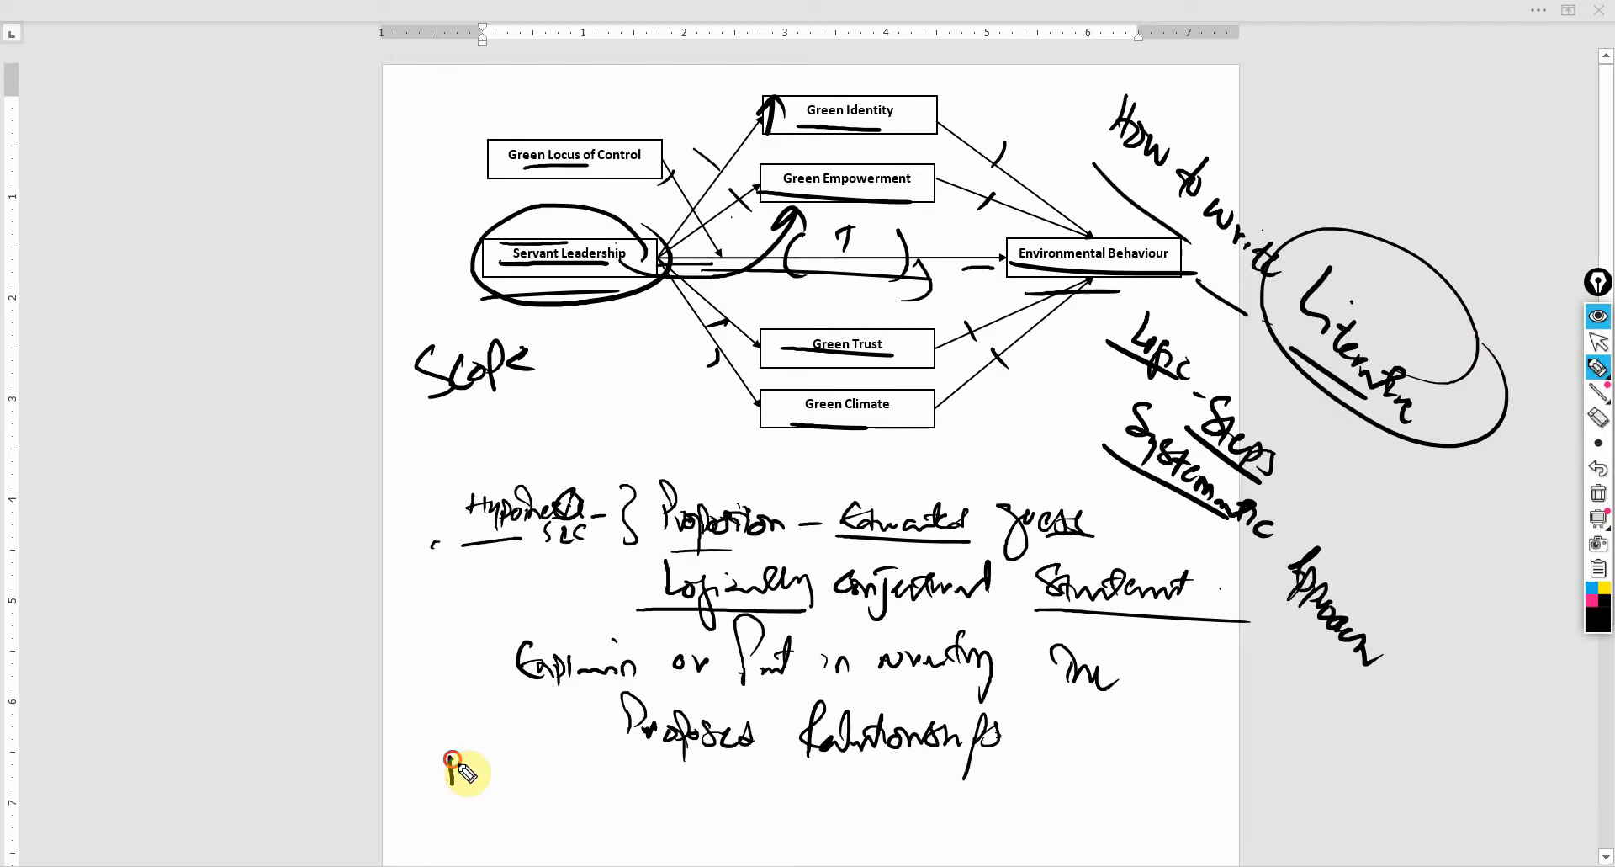
Handwrite an underlined 'Propose – Hypothesis' at lower left, tick Scope and strike the Literature circle.
{"action": "left_click_drag", "start_coordinate": [447, 745], "coordinate": [452, 789]}
{"action": "mouse_move", "coordinate": [448, 748]}
{"action": "left_mouse_down"}
{"action": "mouse_move", "coordinate": [509, 798]}
{"action": "mouse_move", "coordinate": [608, 791]}
{"action": "left_mouse_up"}
{"action": "mouse_move", "coordinate": [621, 776]}
{"action": "left_mouse_down"}
{"action": "mouse_move", "coordinate": [650, 827]}
{"action": "mouse_move", "coordinate": [681, 834]}
{"action": "left_mouse_up"}
{"action": "mouse_move", "coordinate": [688, 758]}
{"action": "left_mouse_down"}
{"action": "mouse_move", "coordinate": [700, 809]}
{"action": "mouse_move", "coordinate": [772, 808]}
{"action": "mouse_move", "coordinate": [742, 836]}
{"action": "left_mouse_up"}
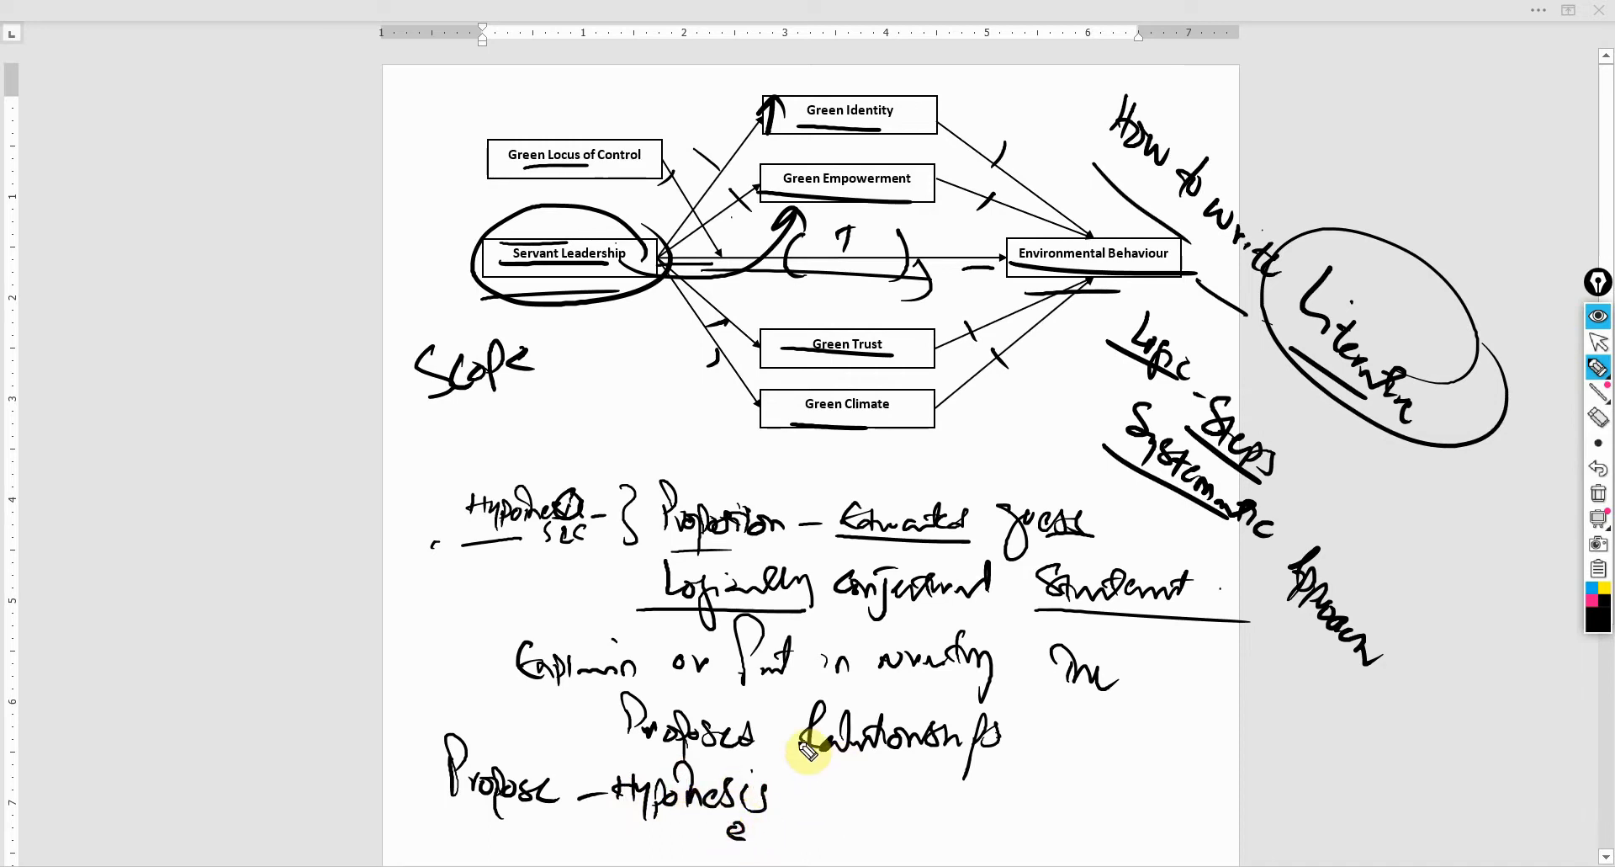
{"action": "left_click_drag", "start_coordinate": [612, 834], "coordinate": [764, 830]}
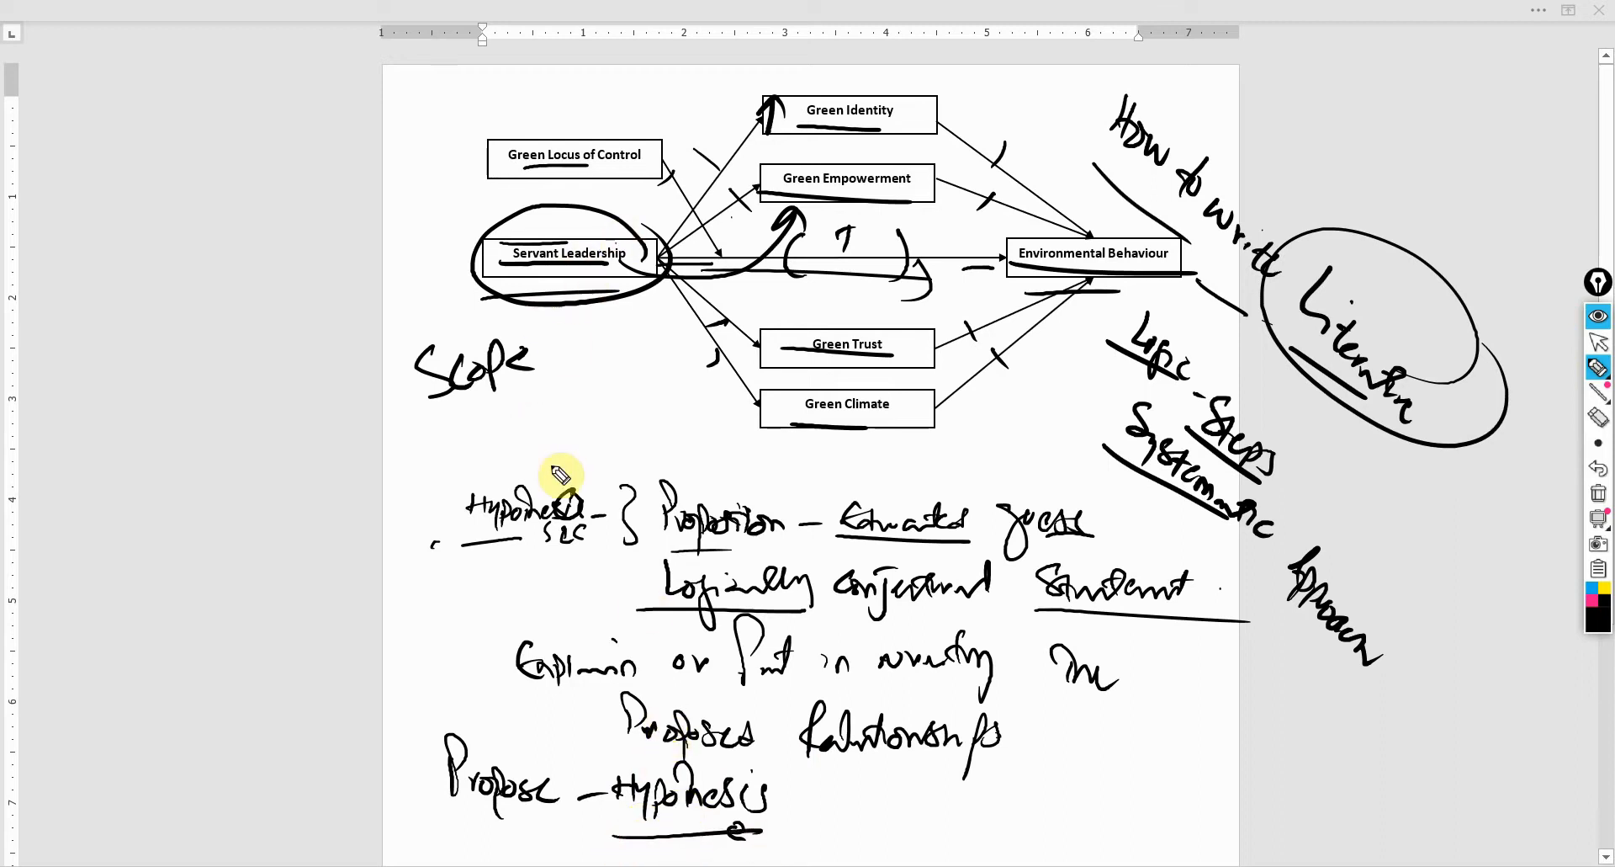
{"action": "left_click_drag", "start_coordinate": [599, 325], "coordinate": [593, 373]}
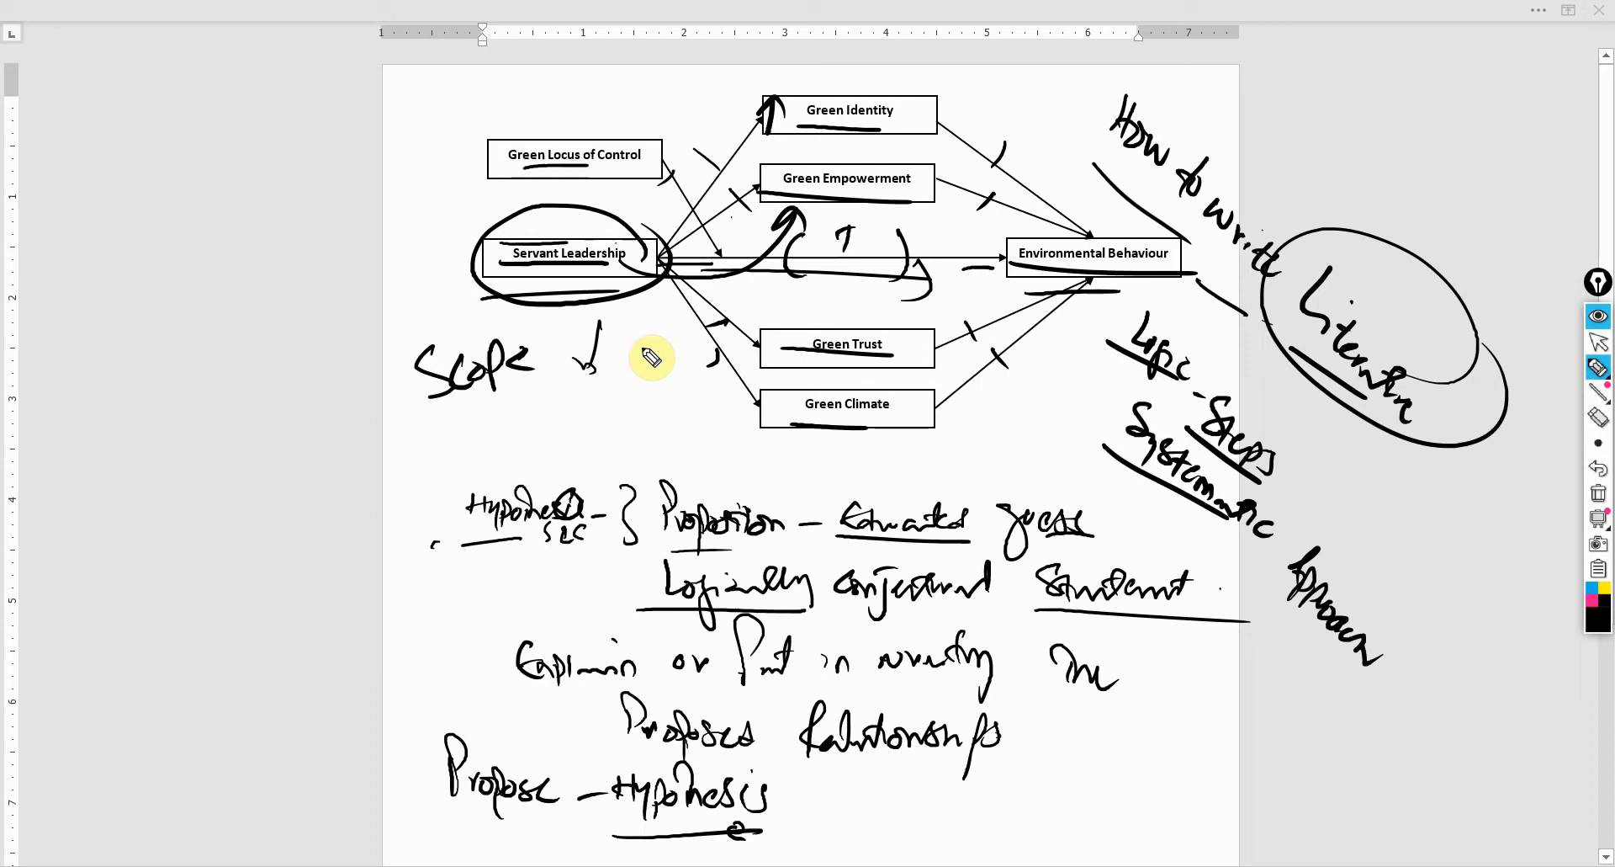
{"action": "left_click_drag", "start_coordinate": [1244, 318], "coordinate": [1331, 379]}
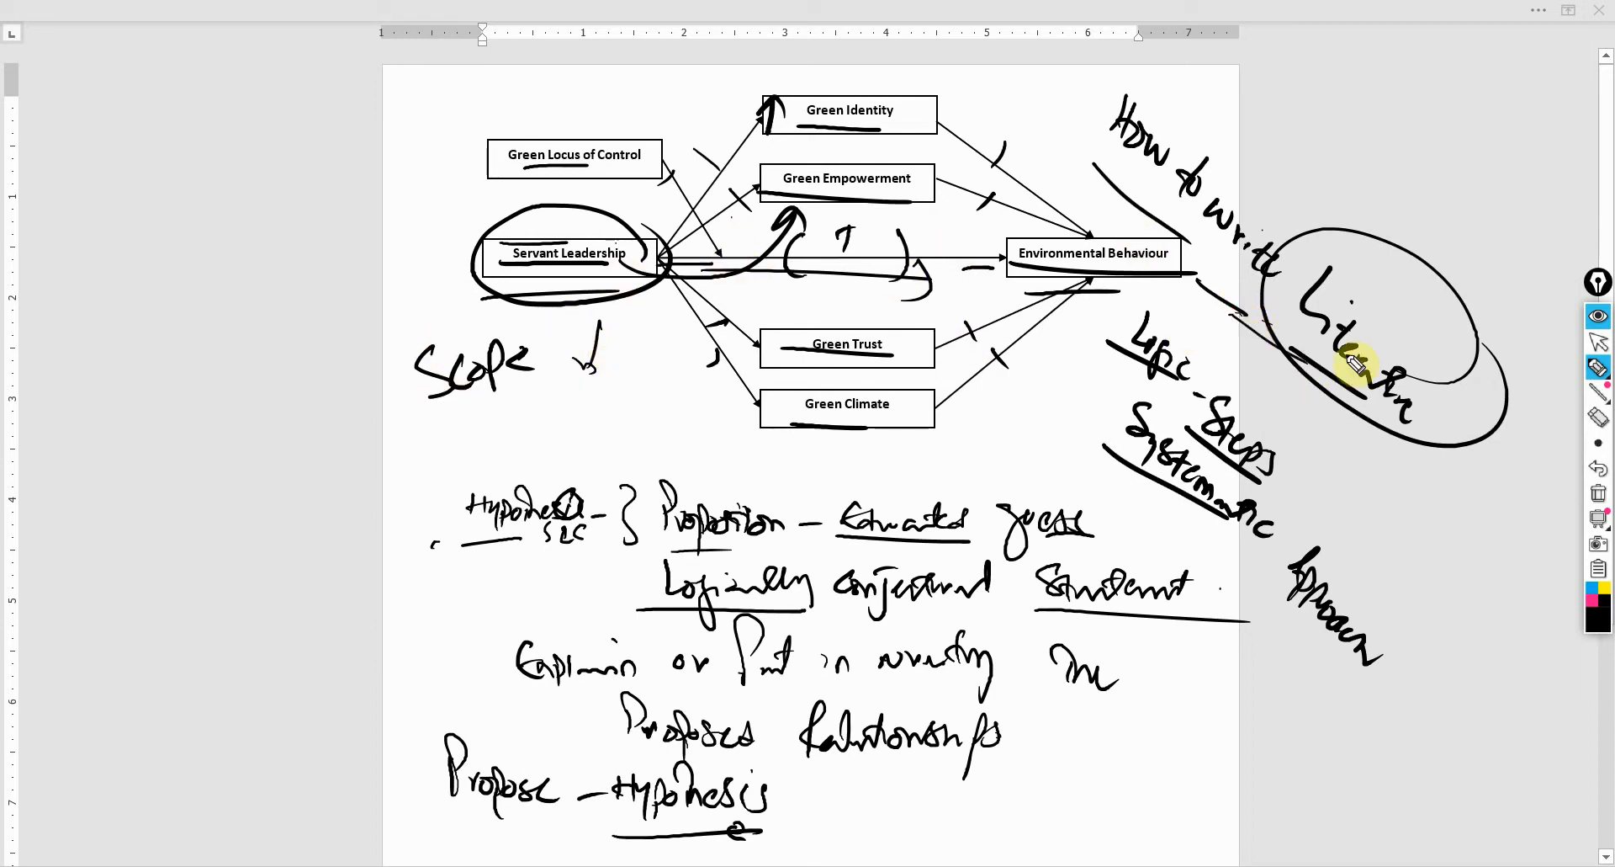
Clear all ink and handwrite Hypothesis branching into Null and Alternate.
{"action": "left_click", "coordinate": [1598, 496]}
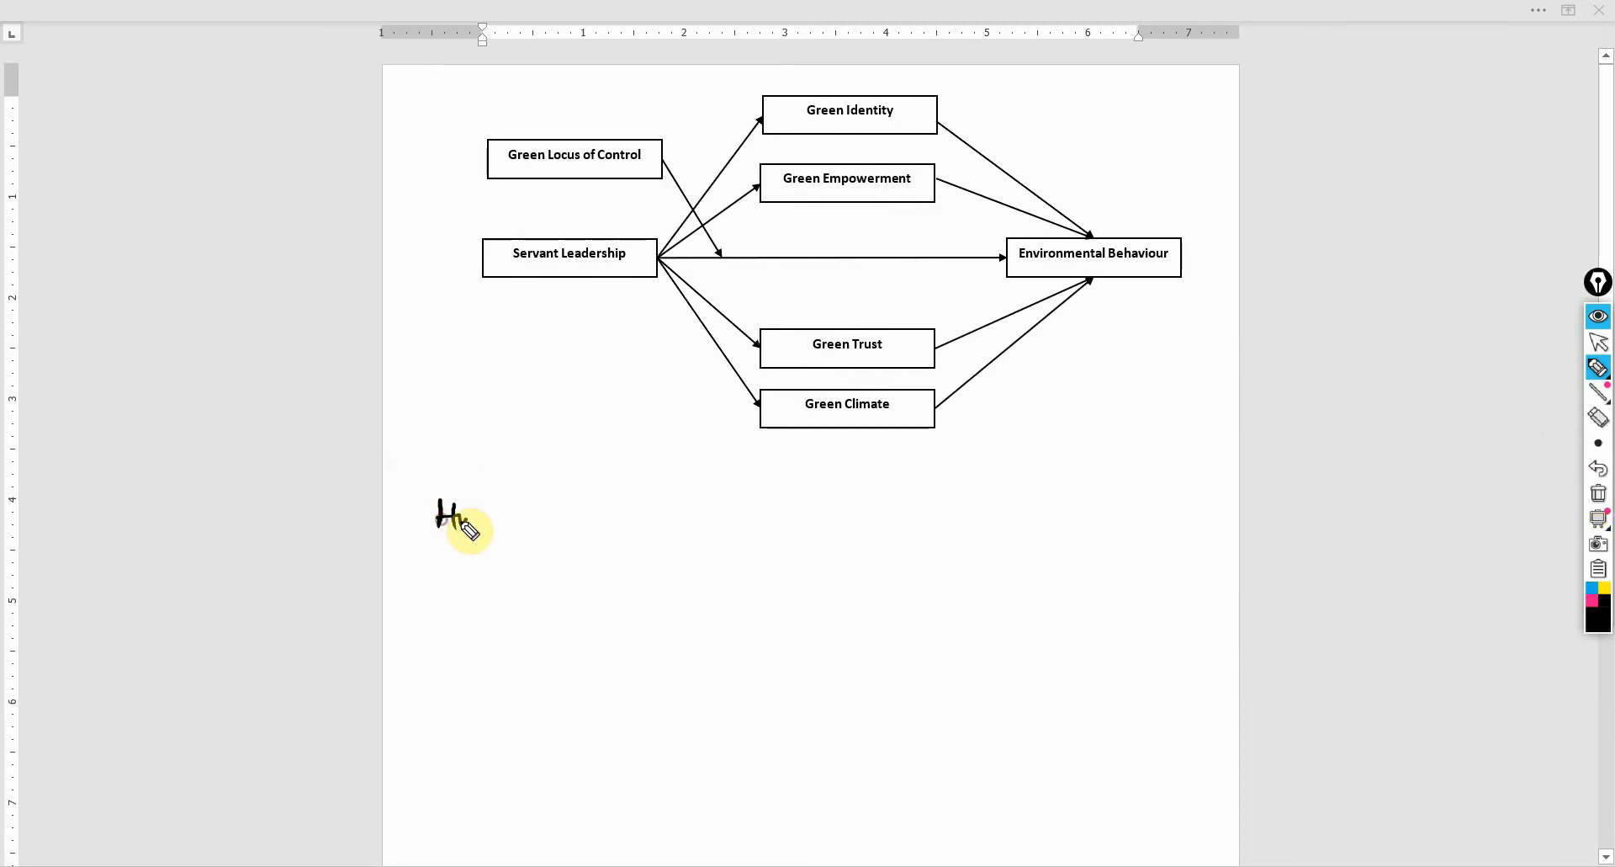
{"action": "mouse_move", "coordinate": [462, 521]}
{"action": "left_mouse_down"}
{"action": "mouse_move", "coordinate": [475, 539]}
{"action": "mouse_move", "coordinate": [512, 524]}
{"action": "mouse_move", "coordinate": [566, 544]}
{"action": "mouse_move", "coordinate": [582, 524]}
{"action": "mouse_move", "coordinate": [583, 546]}
{"action": "mouse_move", "coordinate": [722, 487]}
{"action": "mouse_move", "coordinate": [755, 512]}
{"action": "mouse_move", "coordinate": [776, 499]}
{"action": "left_mouse_up"}
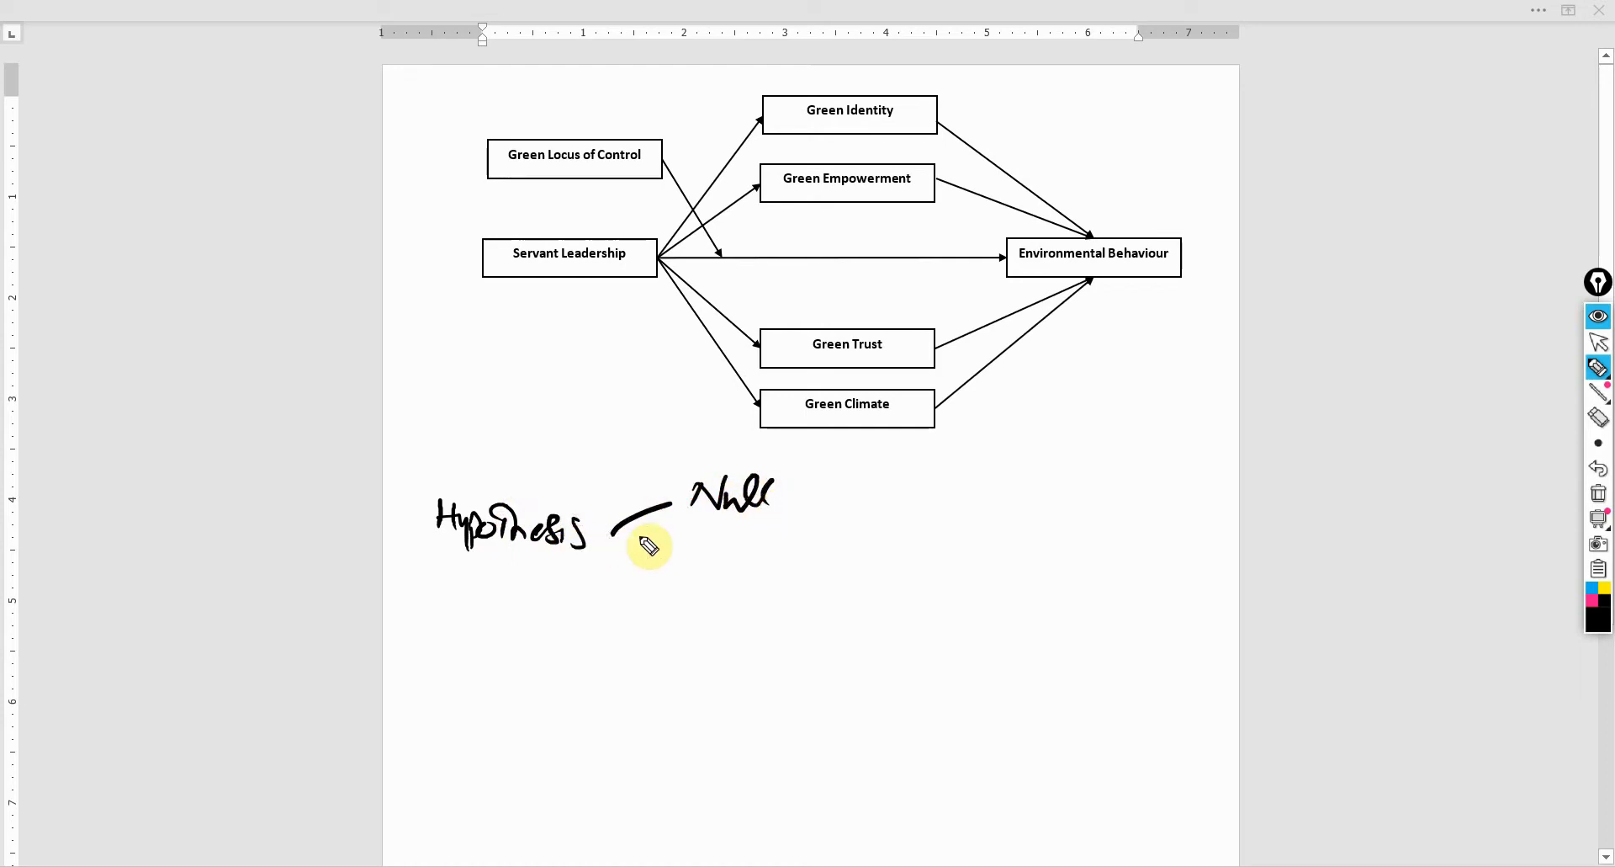
{"action": "mouse_move", "coordinate": [625, 537]}
{"action": "left_mouse_down"}
{"action": "mouse_move", "coordinate": [742, 589]}
{"action": "mouse_move", "coordinate": [848, 575]}
{"action": "left_mouse_up"}
{"action": "left_click", "coordinate": [871, 572]}
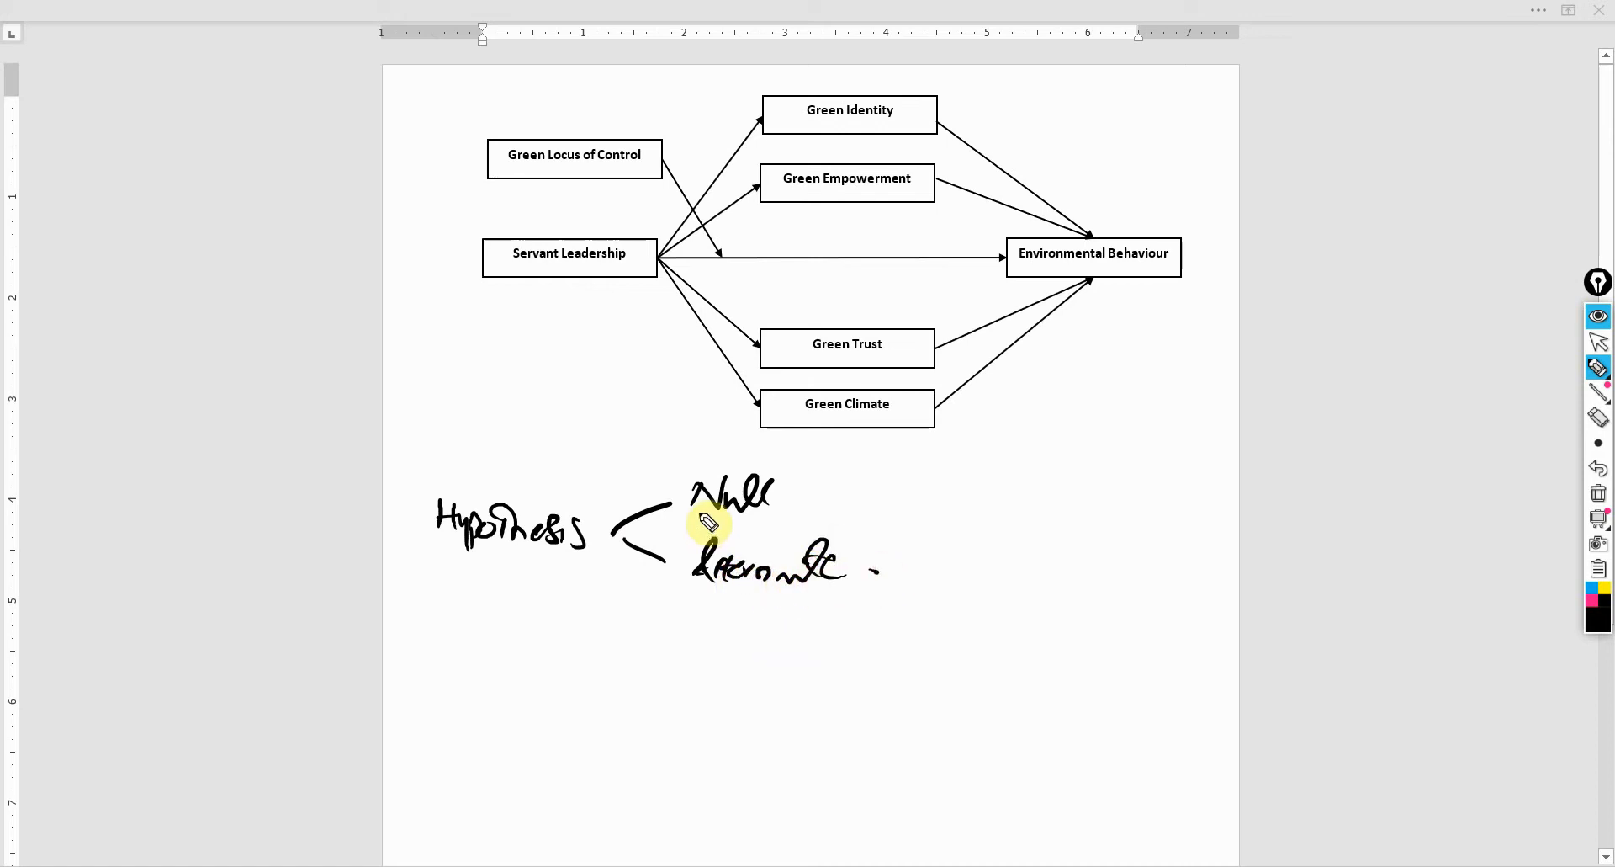
Add '– No, Negative X' after Null and underline the diagram's two end boxes.
{"action": "left_click_drag", "start_coordinate": [785, 503], "coordinate": [883, 486]}
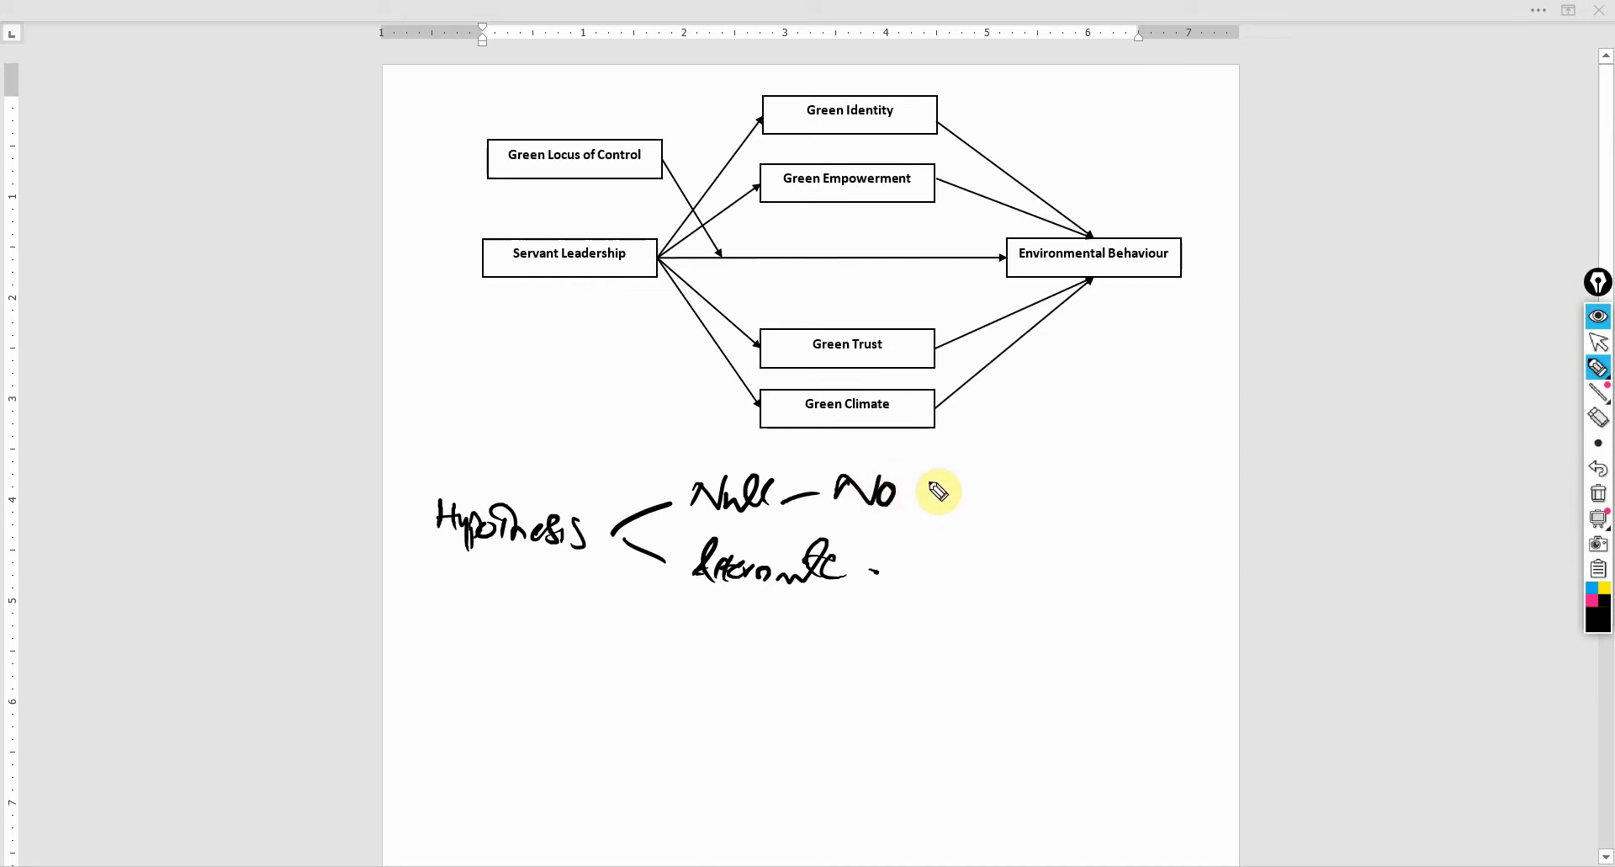
{"action": "mouse_move", "coordinate": [941, 478]}
{"action": "left_mouse_down"}
{"action": "mouse_move", "coordinate": [998, 503]}
{"action": "mouse_move", "coordinate": [1085, 481]}
{"action": "mouse_move", "coordinate": [1154, 493]}
{"action": "left_mouse_up"}
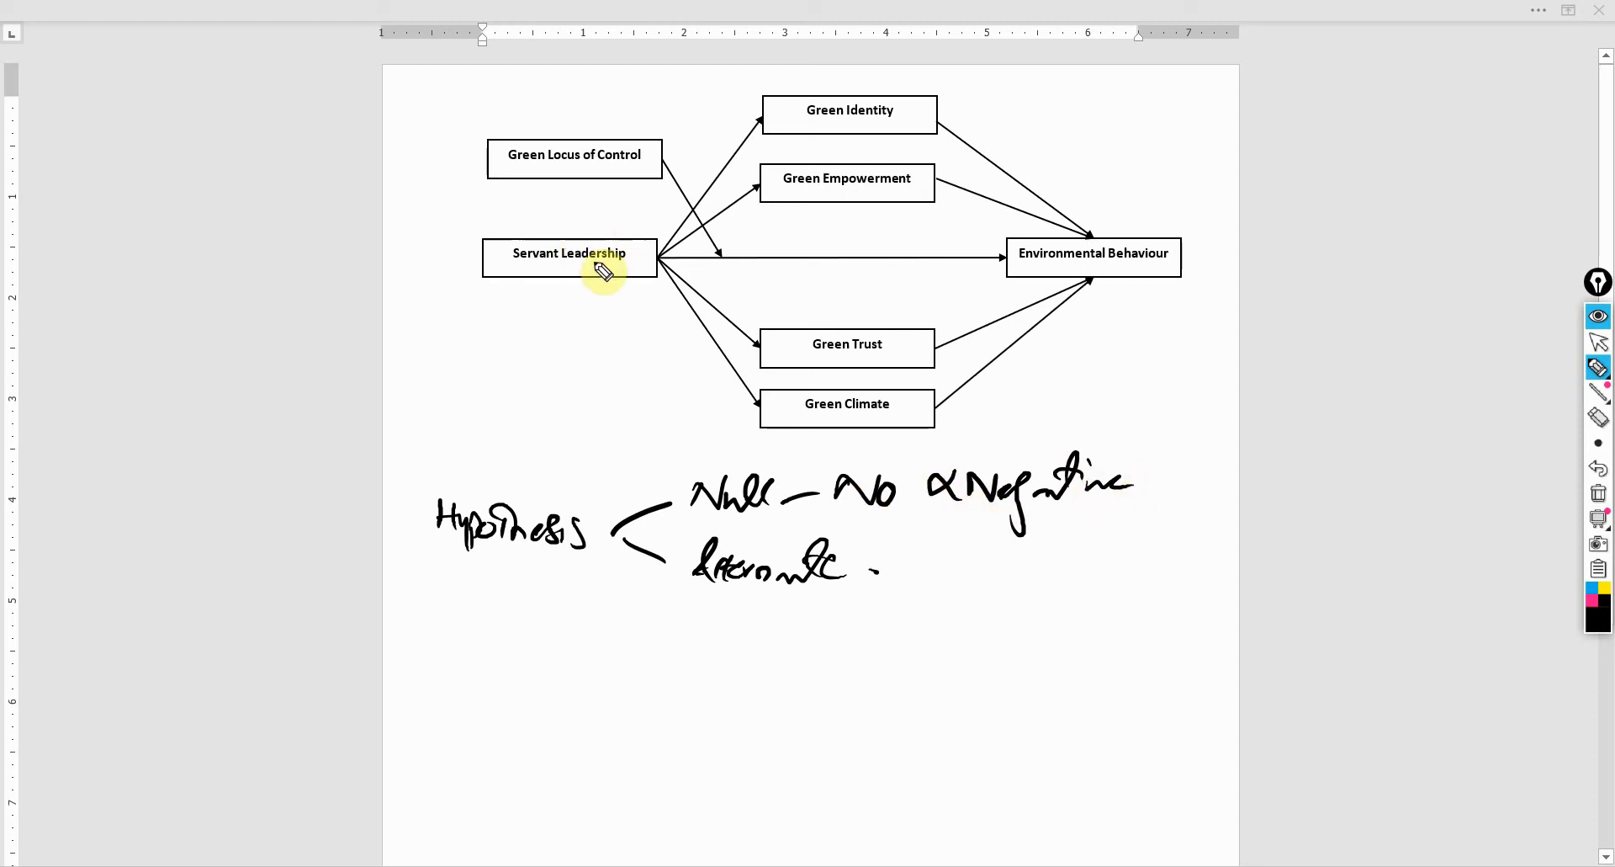
{"action": "left_click_drag", "start_coordinate": [495, 267], "coordinate": [587, 265]}
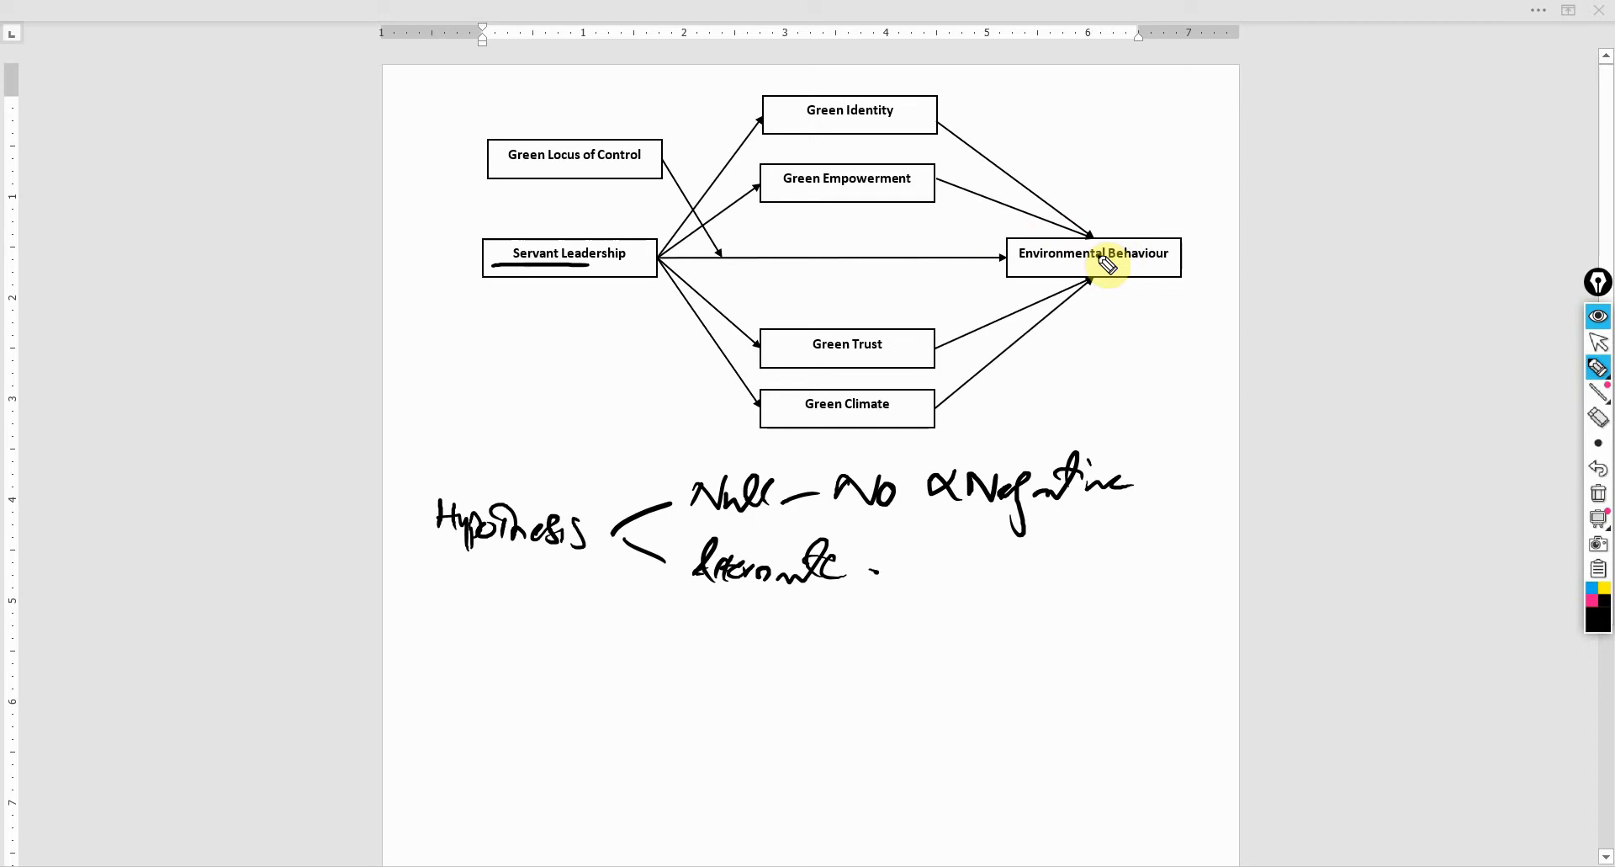
{"action": "left_click_drag", "start_coordinate": [1045, 265], "coordinate": [1112, 264]}
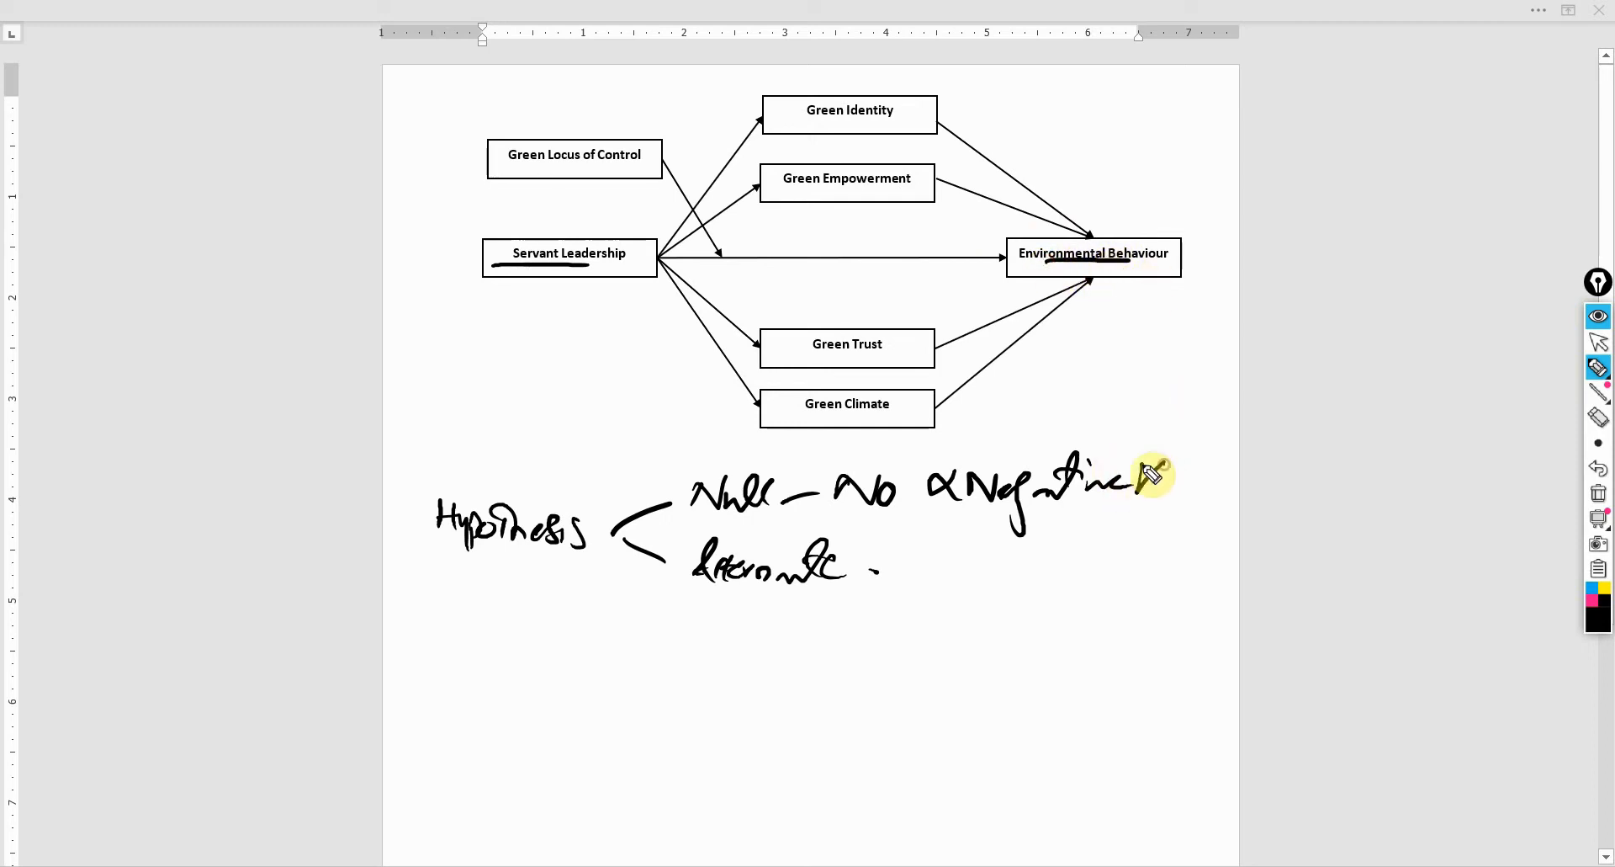
{"action": "left_click_drag", "start_coordinate": [1143, 465], "coordinate": [1171, 495]}
{"action": "mouse_move", "coordinate": [1035, 506]}
{"action": "left_mouse_down"}
{"action": "mouse_move", "coordinate": [1149, 511]}
{"action": "mouse_move", "coordinate": [1186, 478]}
{"action": "left_mouse_up"}
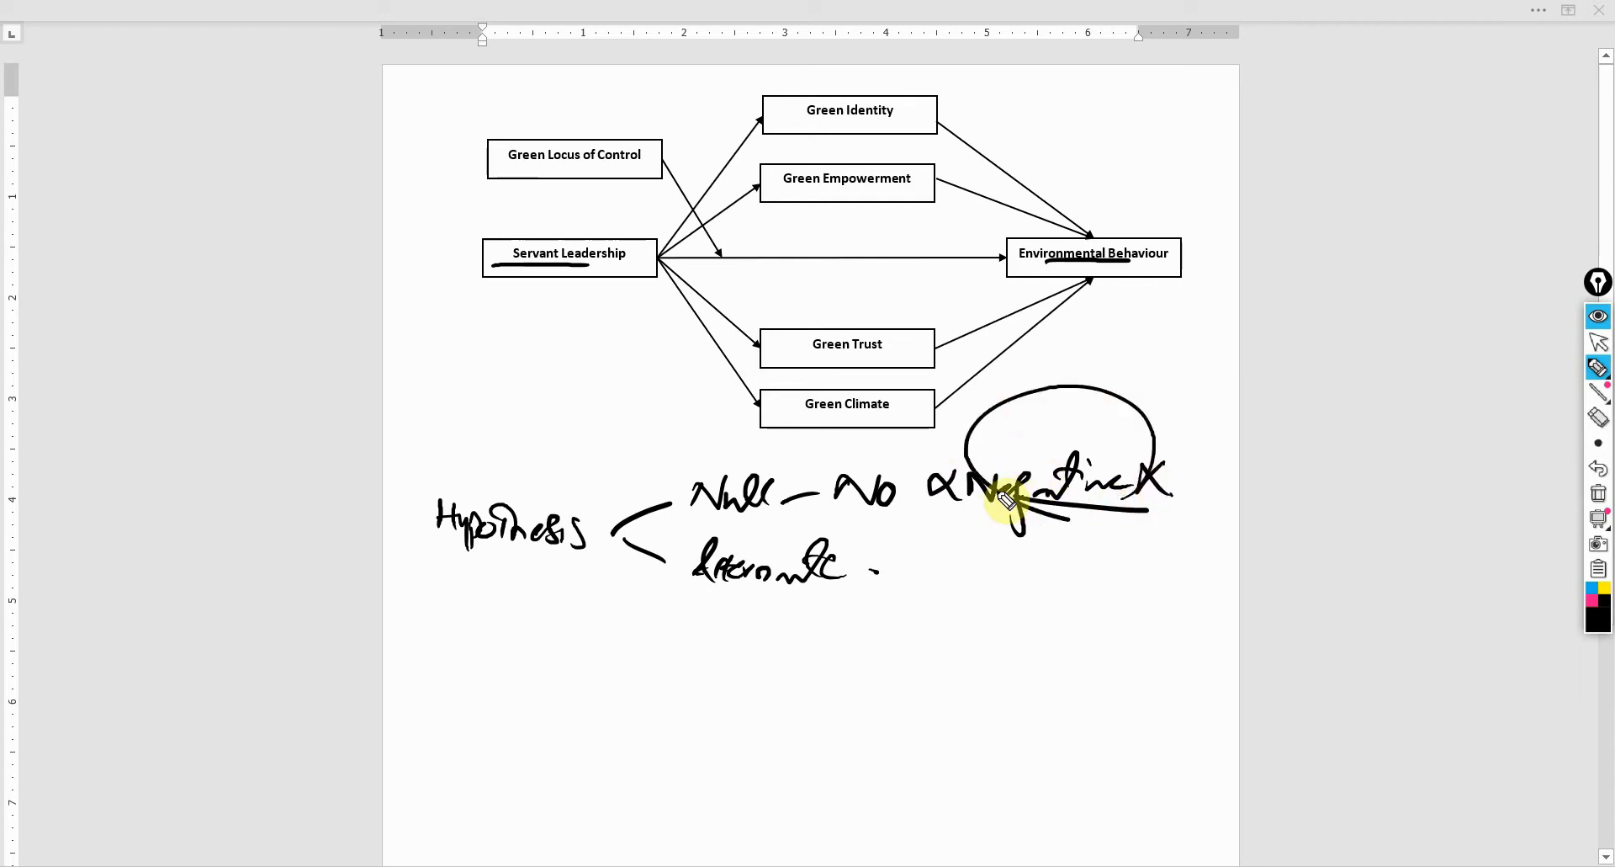
Write Positive under Alternate, underline Negative X, circle No and begin 'Non' above.
{"action": "mouse_move", "coordinate": [982, 543]}
{"action": "left_mouse_down"}
{"action": "mouse_move", "coordinate": [987, 594]}
{"action": "mouse_move", "coordinate": [1098, 594]}
{"action": "left_mouse_up"}
{"action": "left_click", "coordinate": [1114, 594]}
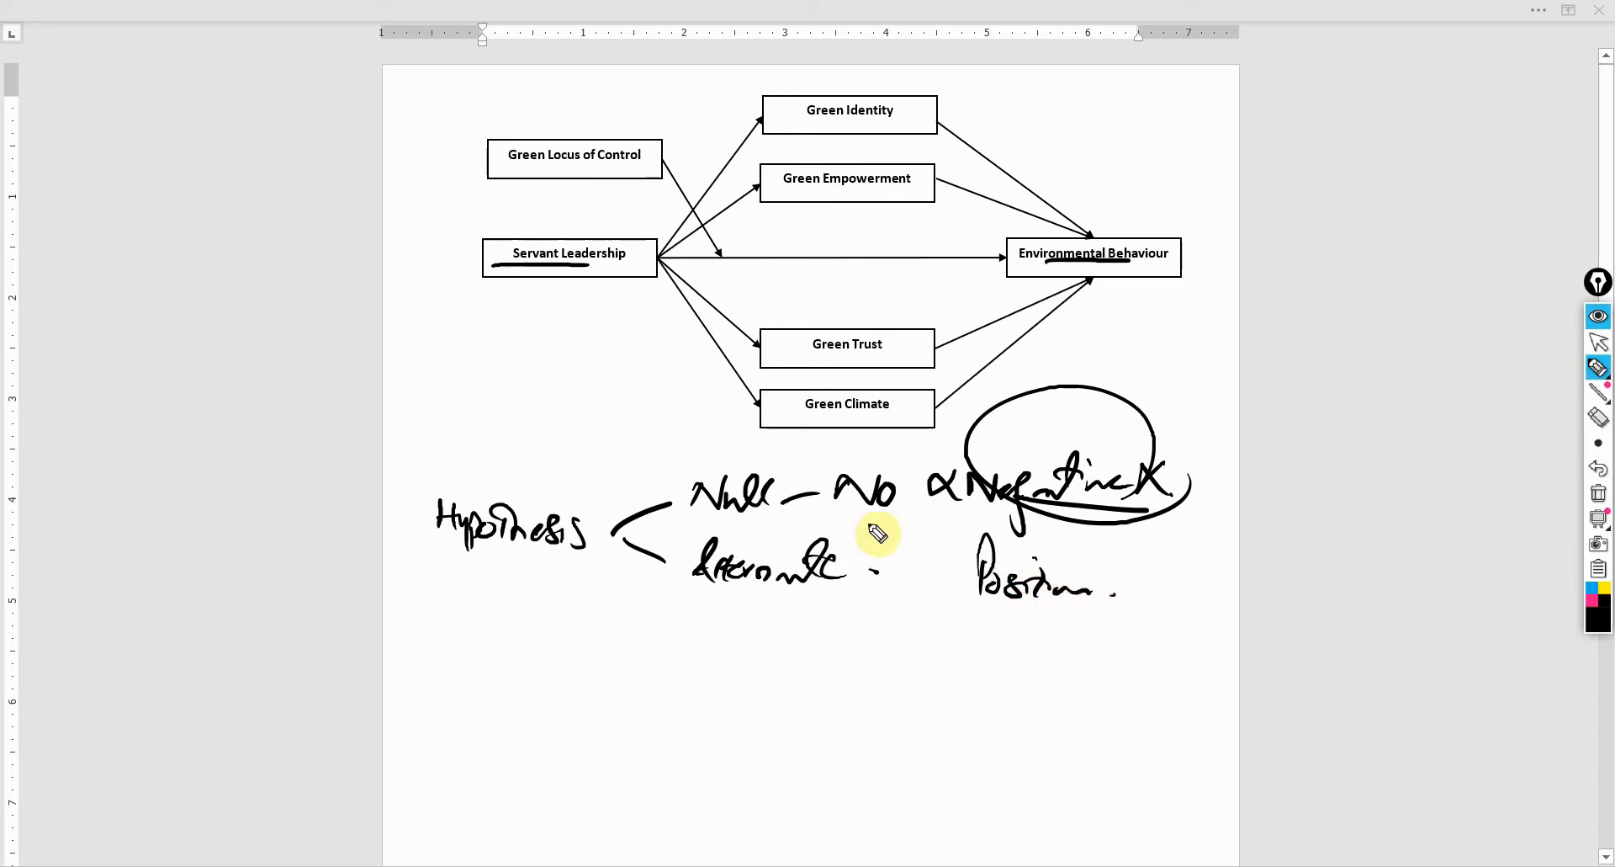
{"action": "mouse_move", "coordinate": [956, 518]}
{"action": "left_mouse_down"}
{"action": "mouse_move", "coordinate": [1159, 531]}
{"action": "mouse_move", "coordinate": [1239, 516]}
{"action": "mouse_move", "coordinate": [1237, 546]}
{"action": "left_mouse_up"}
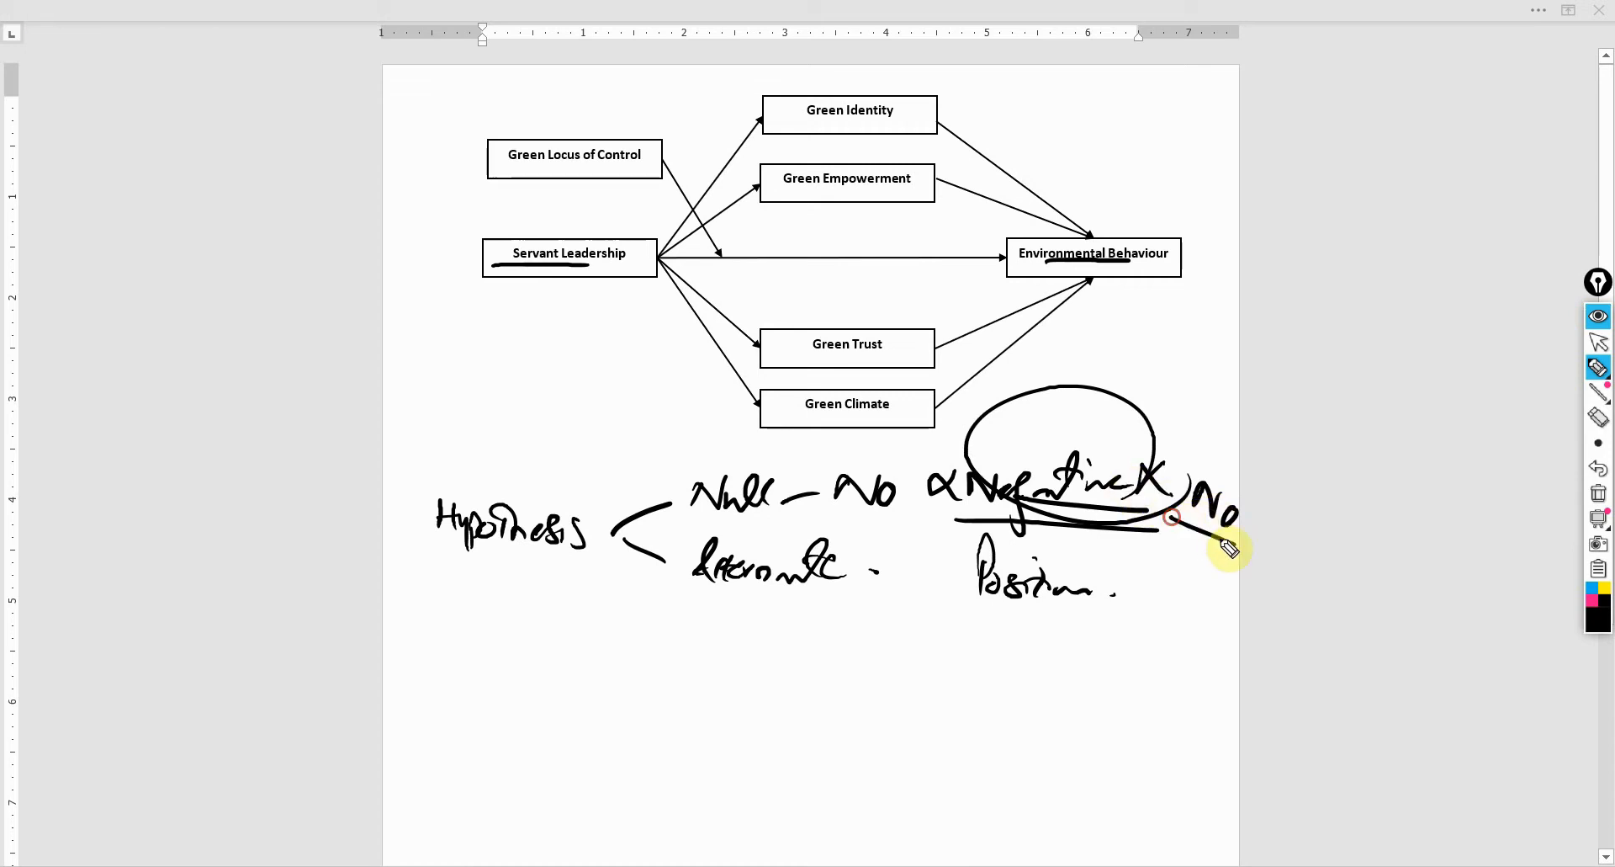
{"action": "left_click_drag", "start_coordinate": [896, 506], "coordinate": [902, 512]}
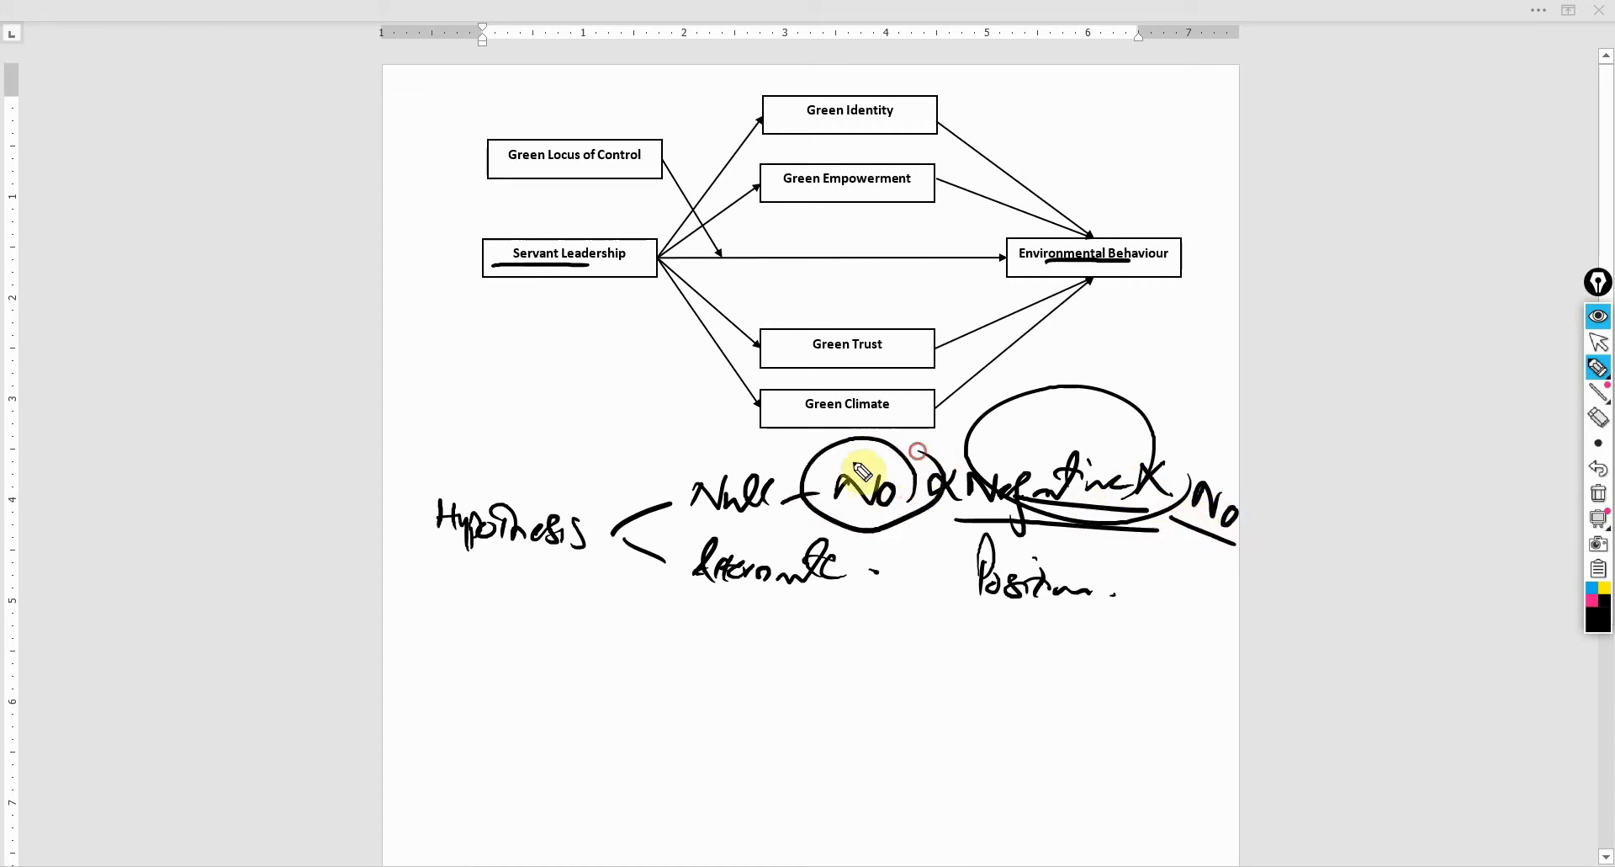
{"action": "left_click_drag", "start_coordinate": [500, 436], "coordinate": [540, 427]}
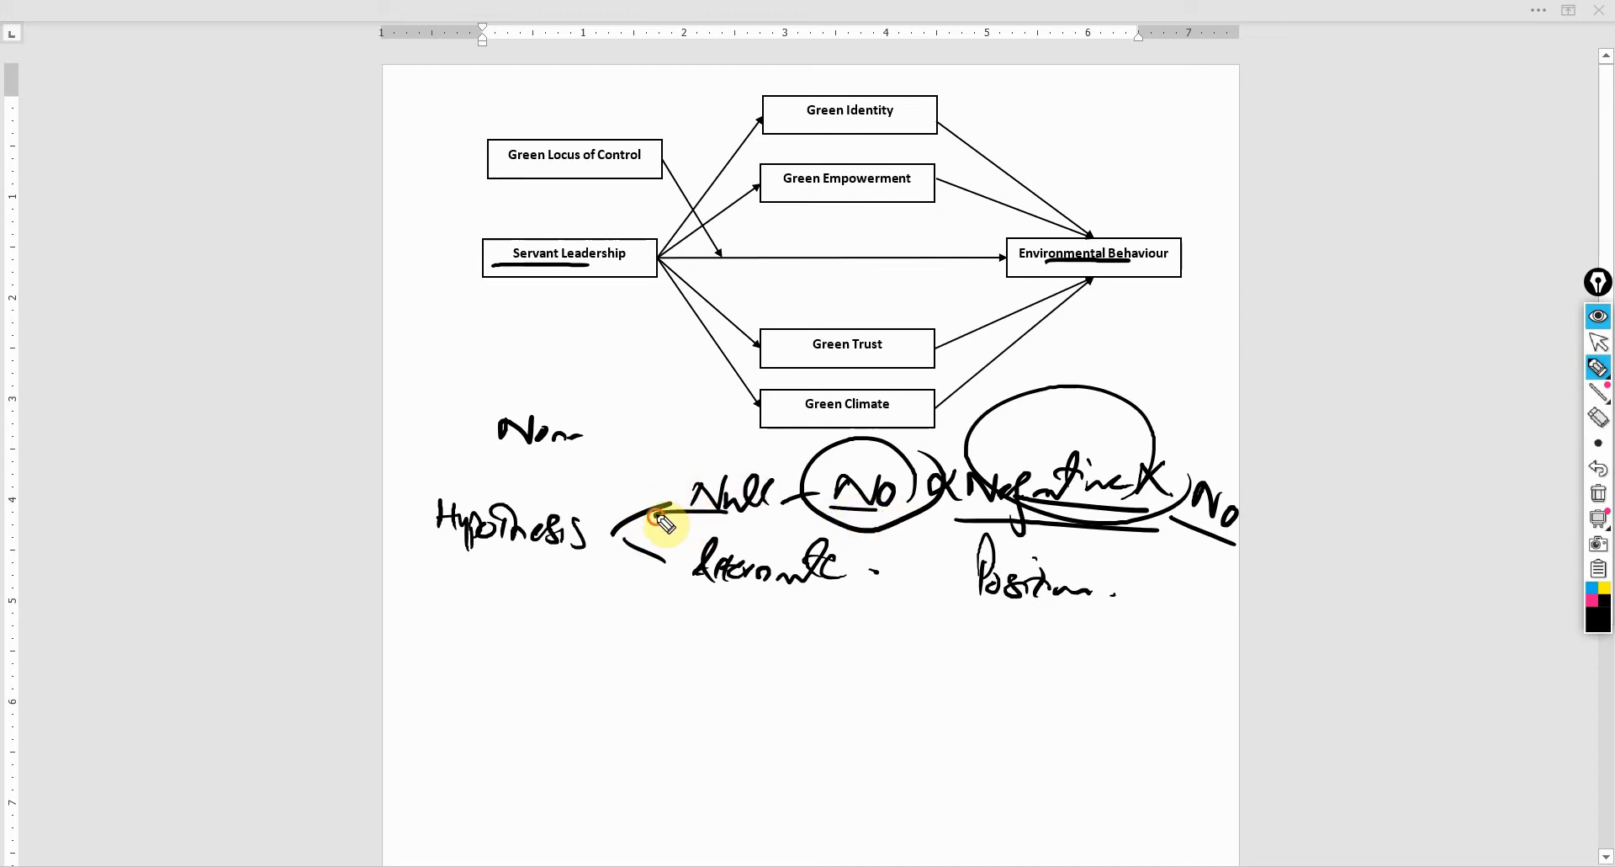
Underline Null and alternate, retrace the circle around No, and jot 'vs' with a short note.
{"action": "left_click_drag", "start_coordinate": [770, 514], "coordinate": [659, 513]}
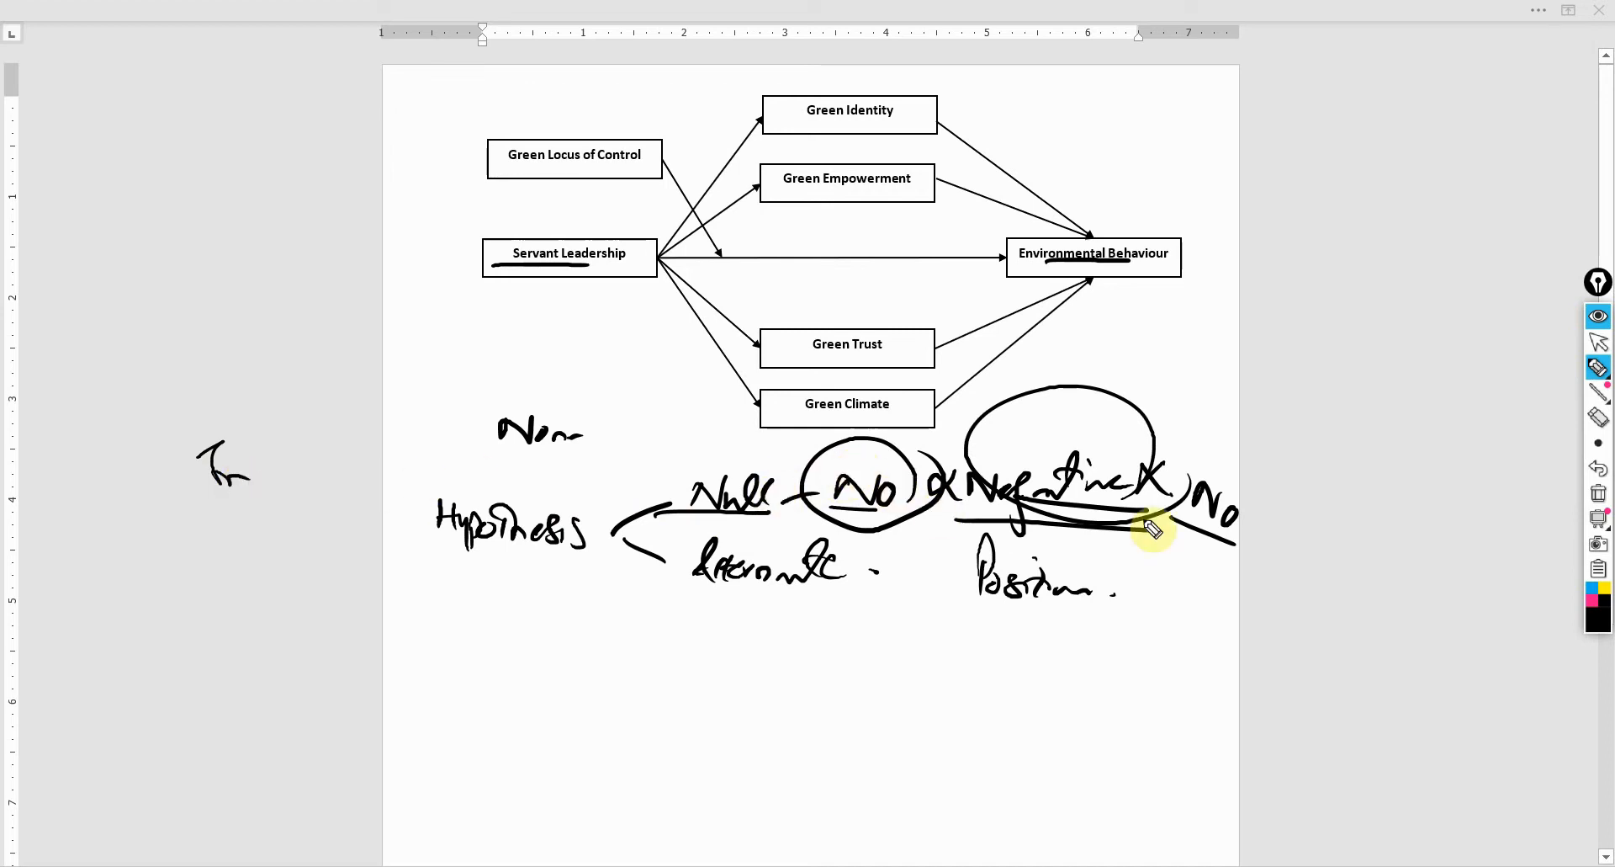
{"action": "left_click_drag", "start_coordinate": [823, 501], "coordinate": [884, 462]}
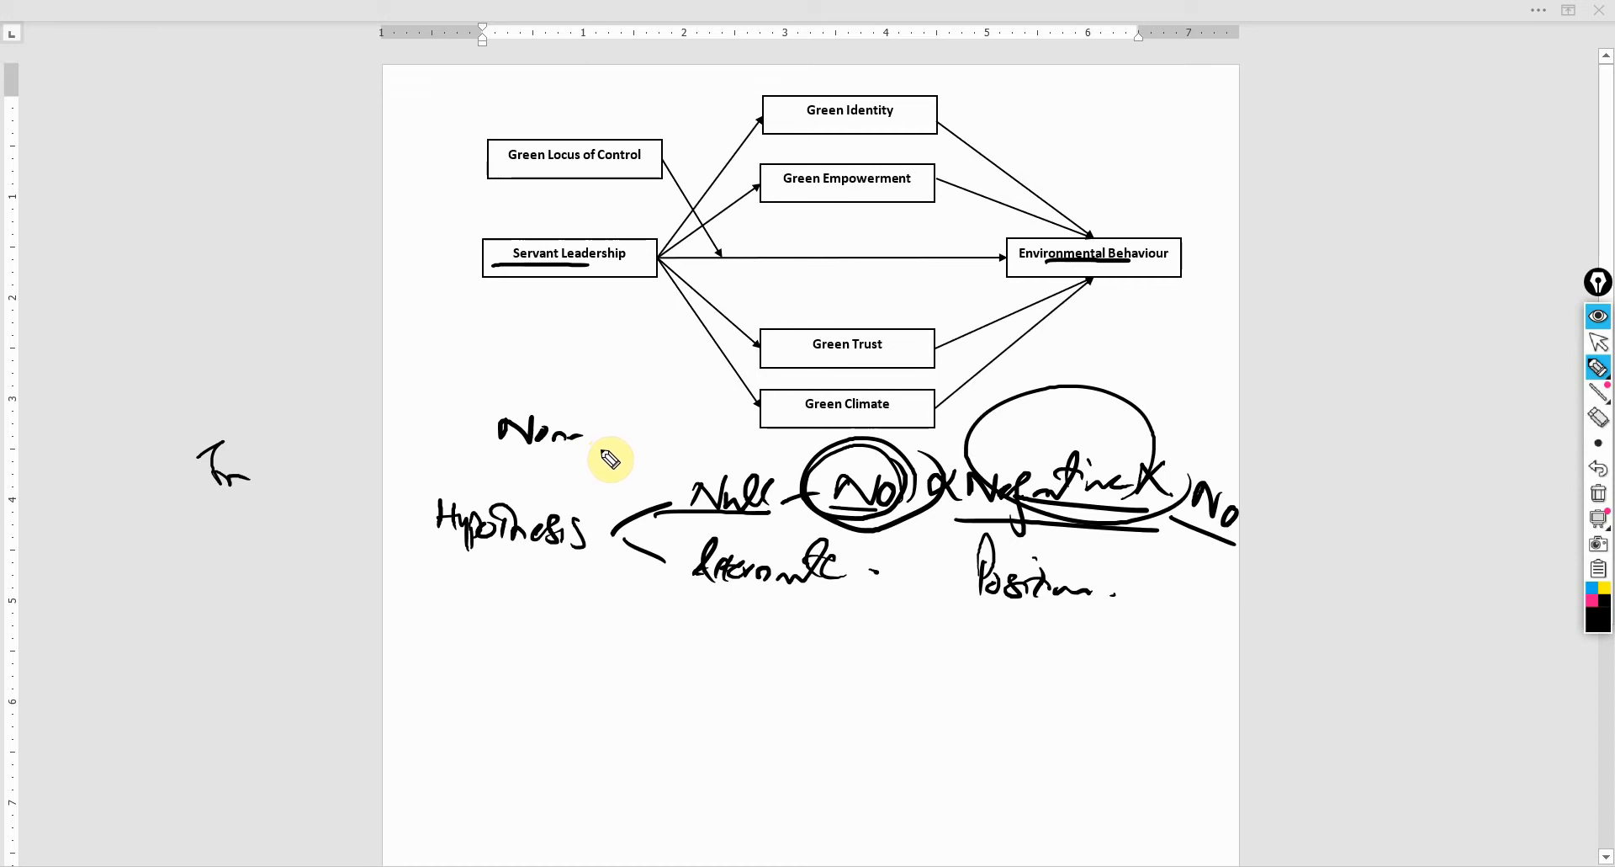
{"action": "left_click_drag", "start_coordinate": [677, 589], "coordinate": [823, 604]}
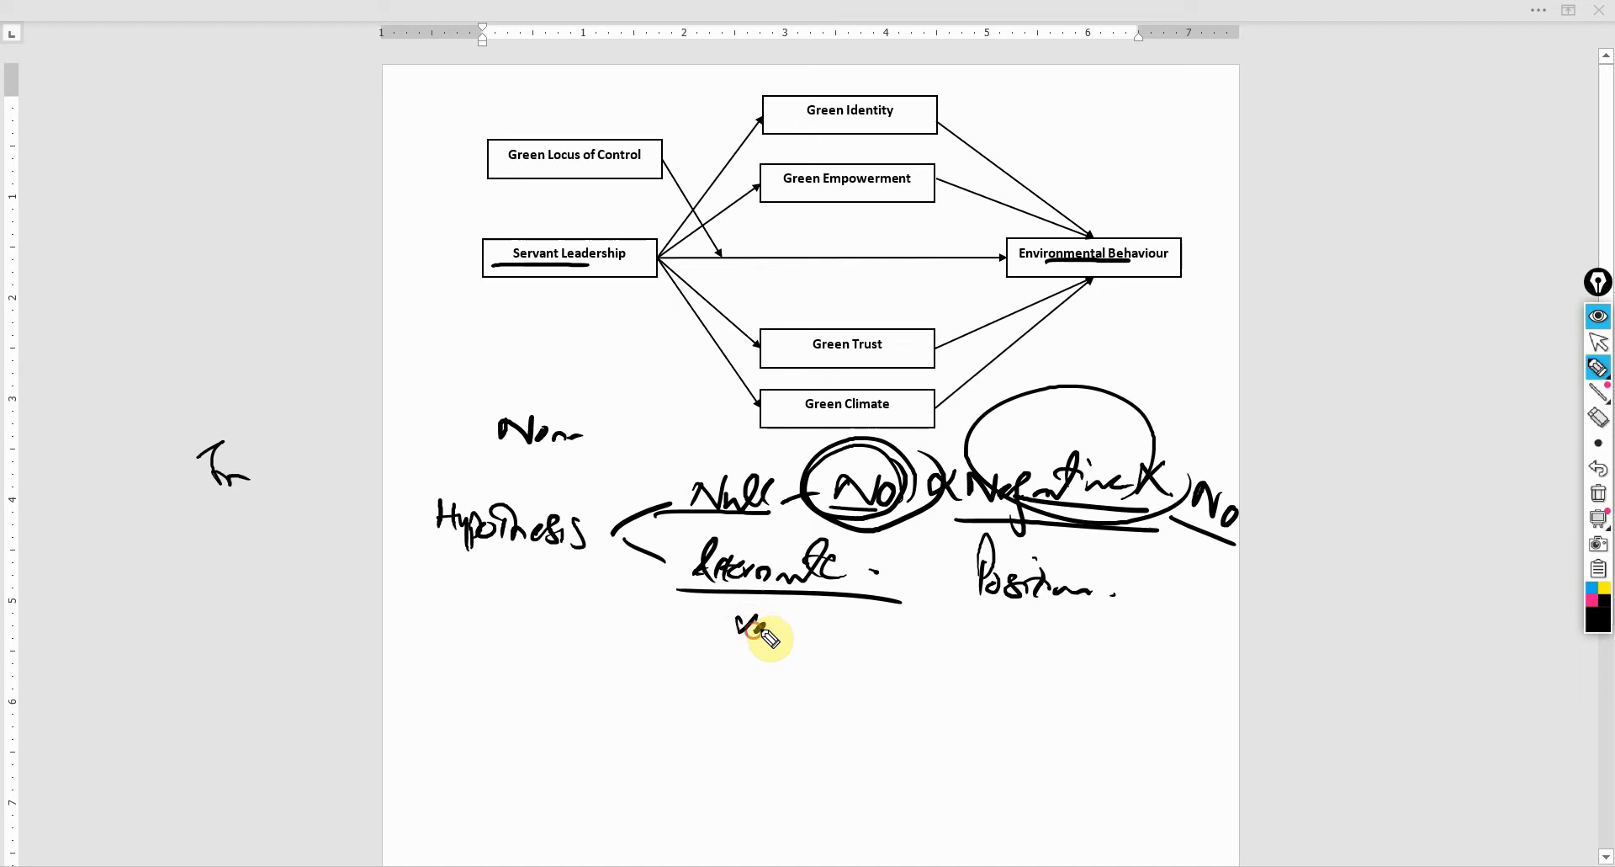
{"action": "mouse_move", "coordinate": [770, 636]}
{"action": "left_mouse_down"}
{"action": "mouse_move", "coordinate": [744, 632]}
{"action": "mouse_move", "coordinate": [780, 637]}
{"action": "mouse_move", "coordinate": [757, 607]}
{"action": "mouse_move", "coordinate": [647, 587]}
{"action": "left_mouse_up"}
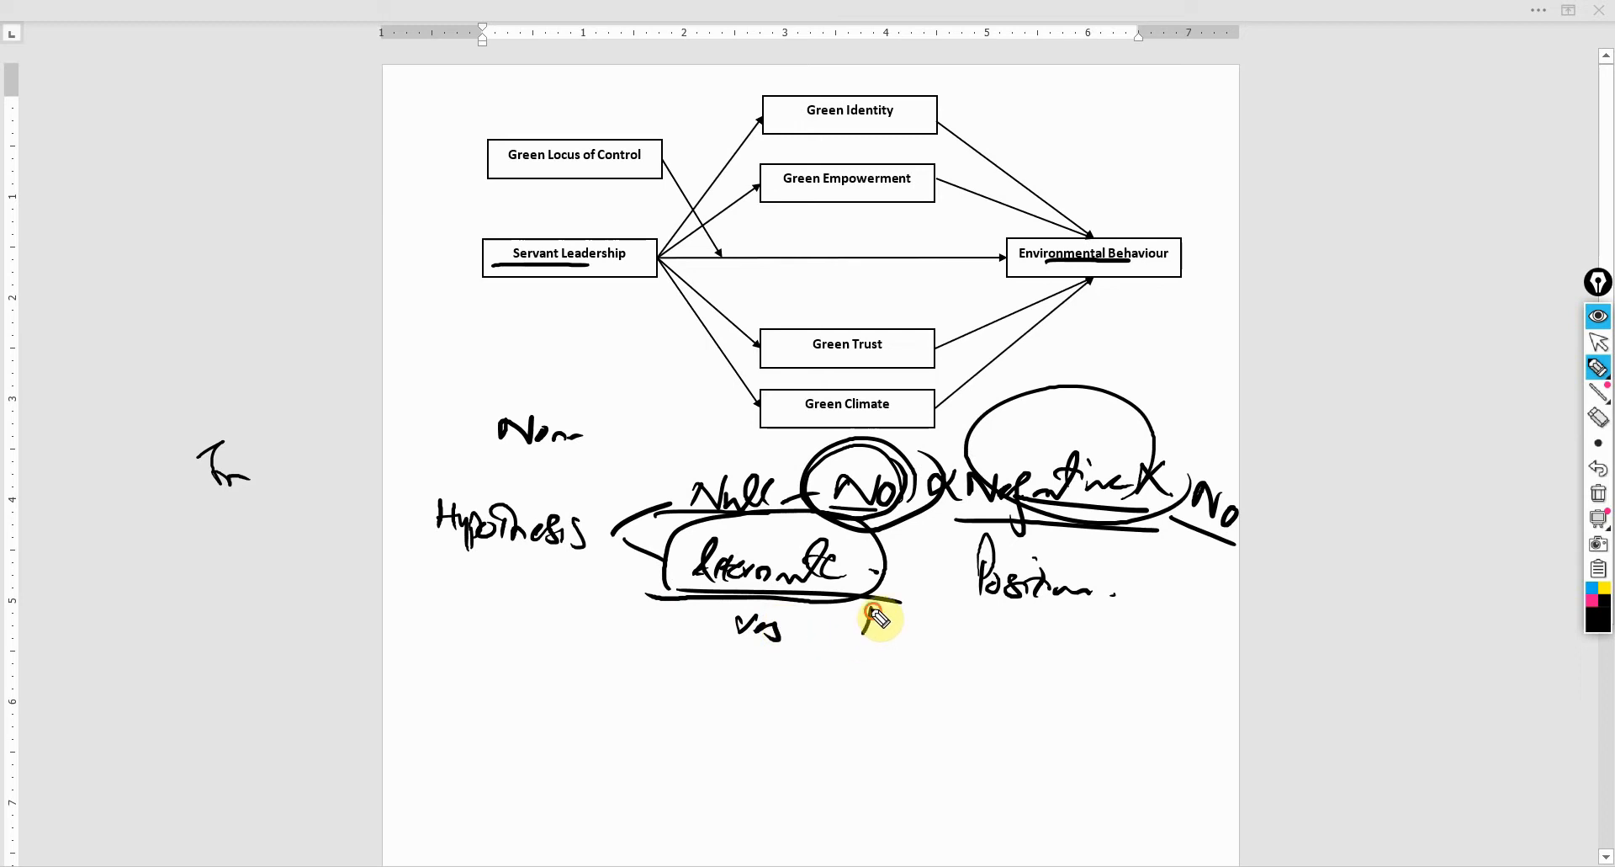
{"action": "mouse_move", "coordinate": [858, 620]}
{"action": "left_mouse_down"}
{"action": "mouse_move", "coordinate": [871, 650]}
{"action": "mouse_move", "coordinate": [880, 623]}
{"action": "mouse_move", "coordinate": [916, 628]}
{"action": "left_mouse_up"}
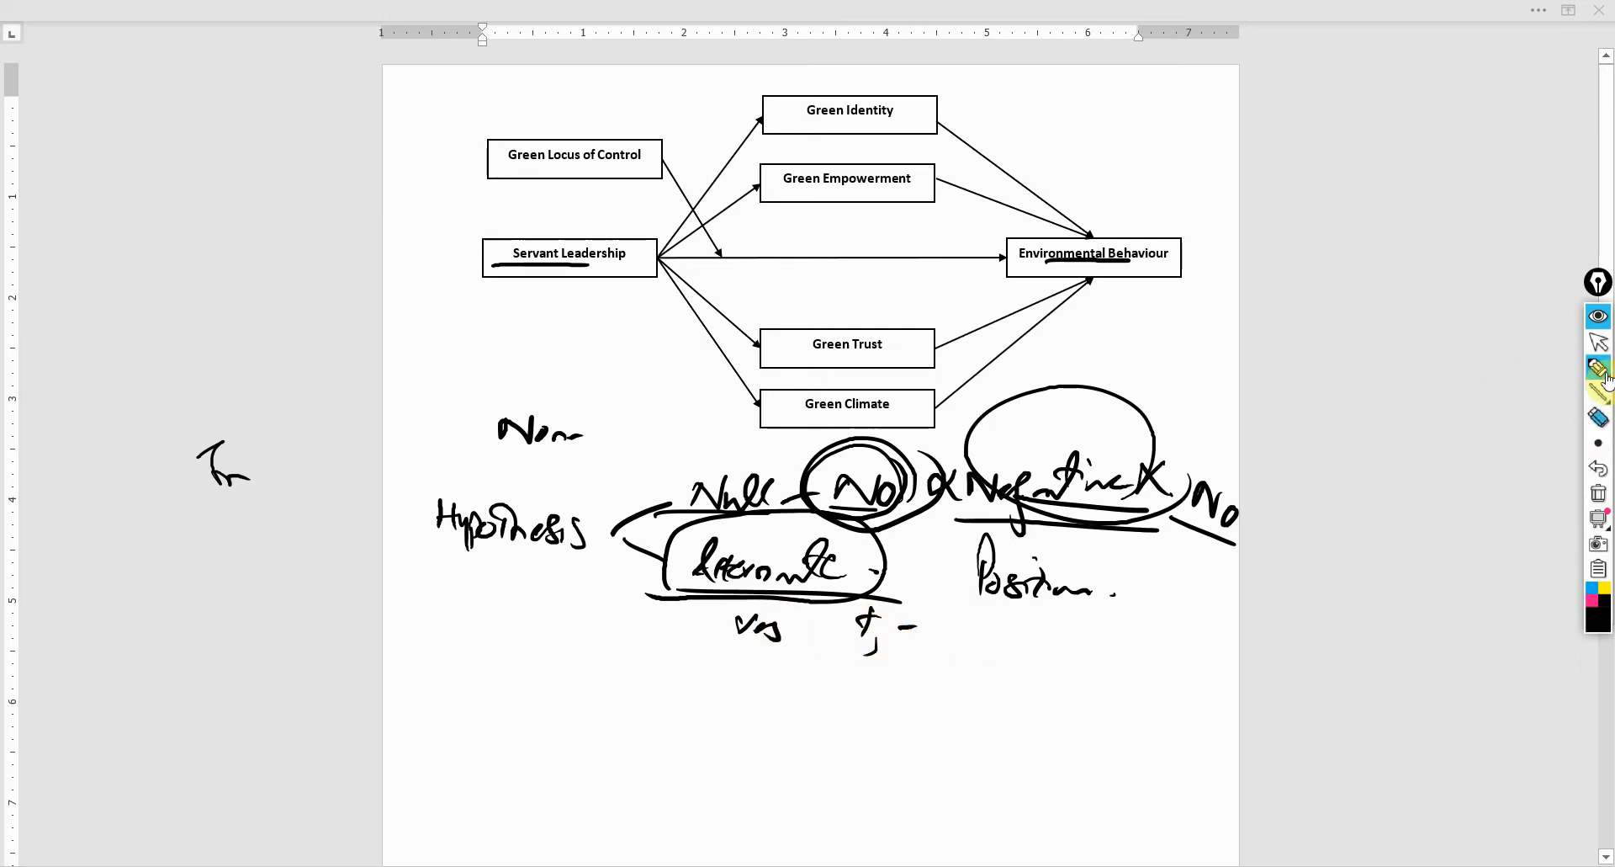
Clear the ink and handwrite '$100000 → 10 cents' with a box around 10 cents.
{"action": "left_click", "coordinate": [1598, 486]}
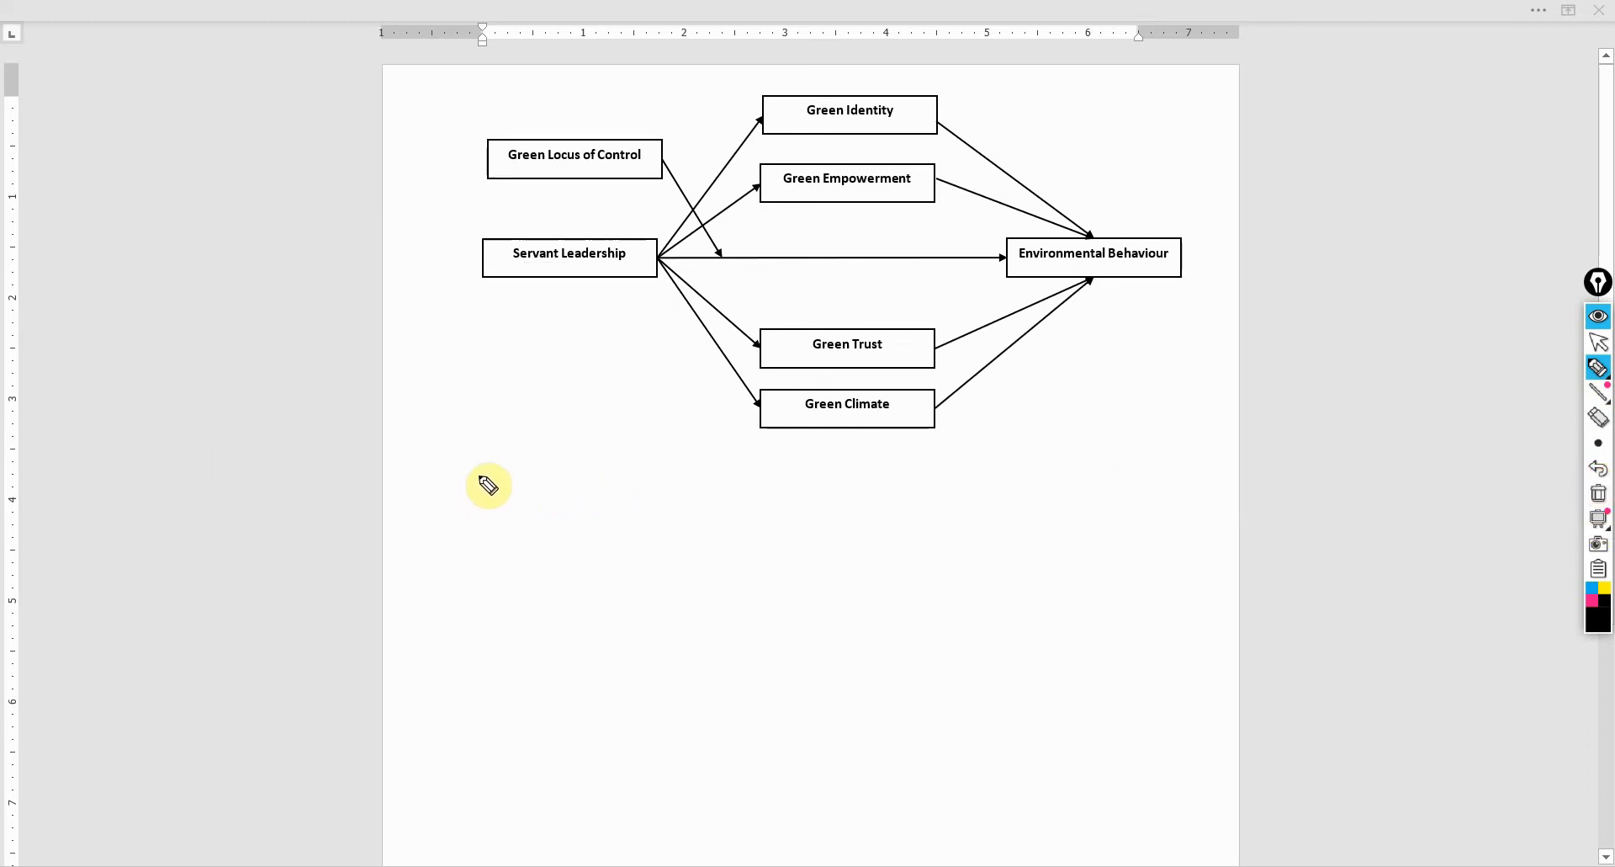
{"action": "mouse_move", "coordinate": [462, 468]}
{"action": "left_mouse_down"}
{"action": "mouse_move", "coordinate": [458, 498]}
{"action": "mouse_move", "coordinate": [571, 491]}
{"action": "mouse_move", "coordinate": [574, 549]}
{"action": "left_mouse_up"}
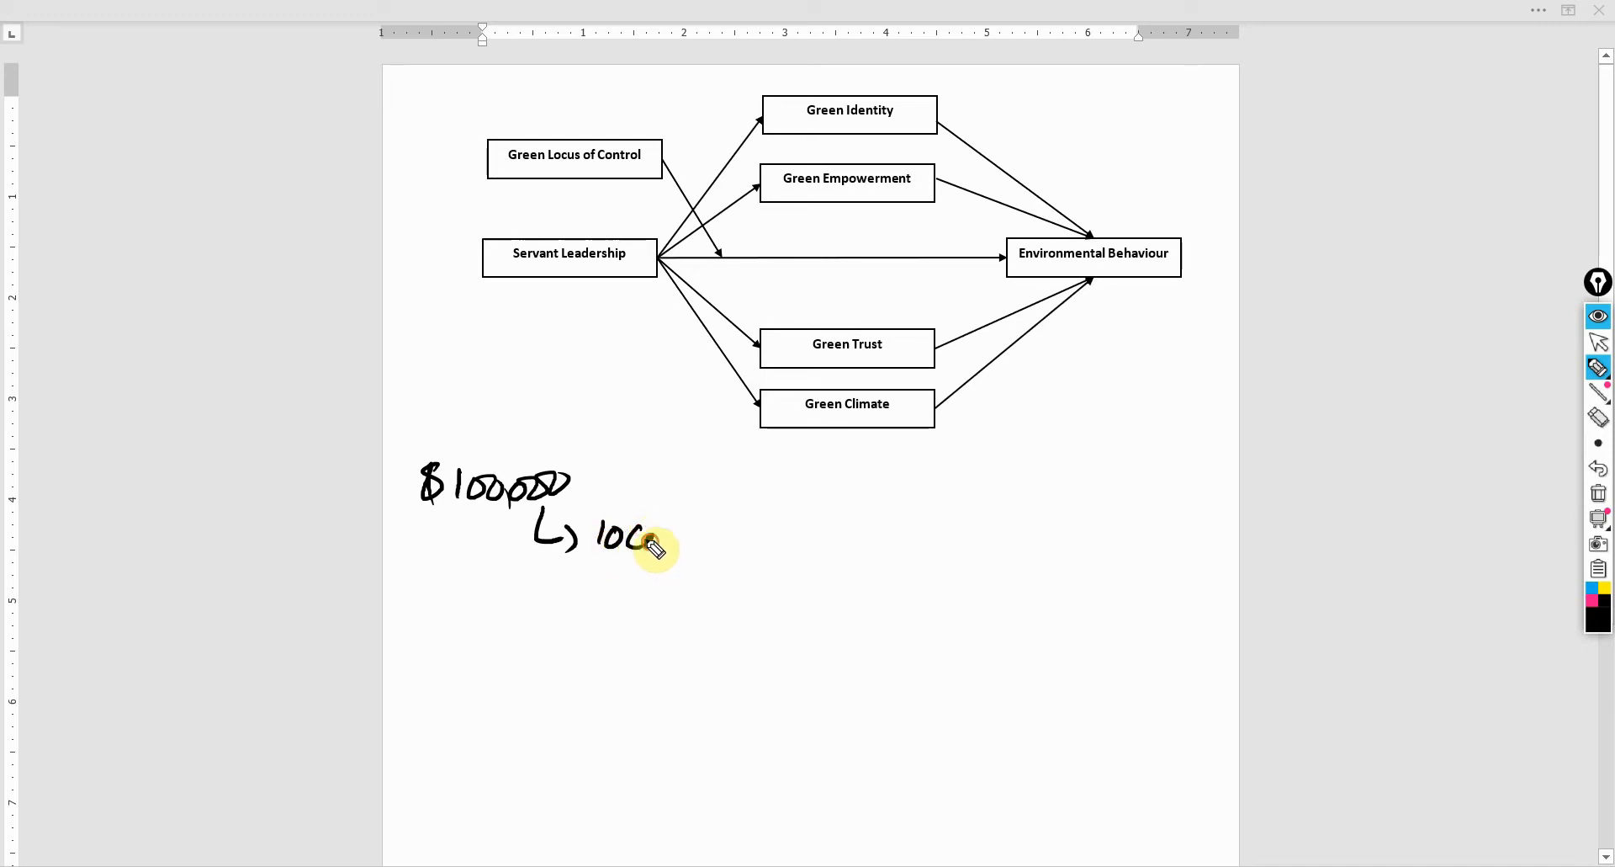
{"action": "mouse_move", "coordinate": [650, 541]}
{"action": "left_mouse_down"}
{"action": "mouse_move", "coordinate": [679, 537]}
{"action": "mouse_move", "coordinate": [656, 565]}
{"action": "left_mouse_up"}
{"action": "left_click", "coordinate": [699, 544]}
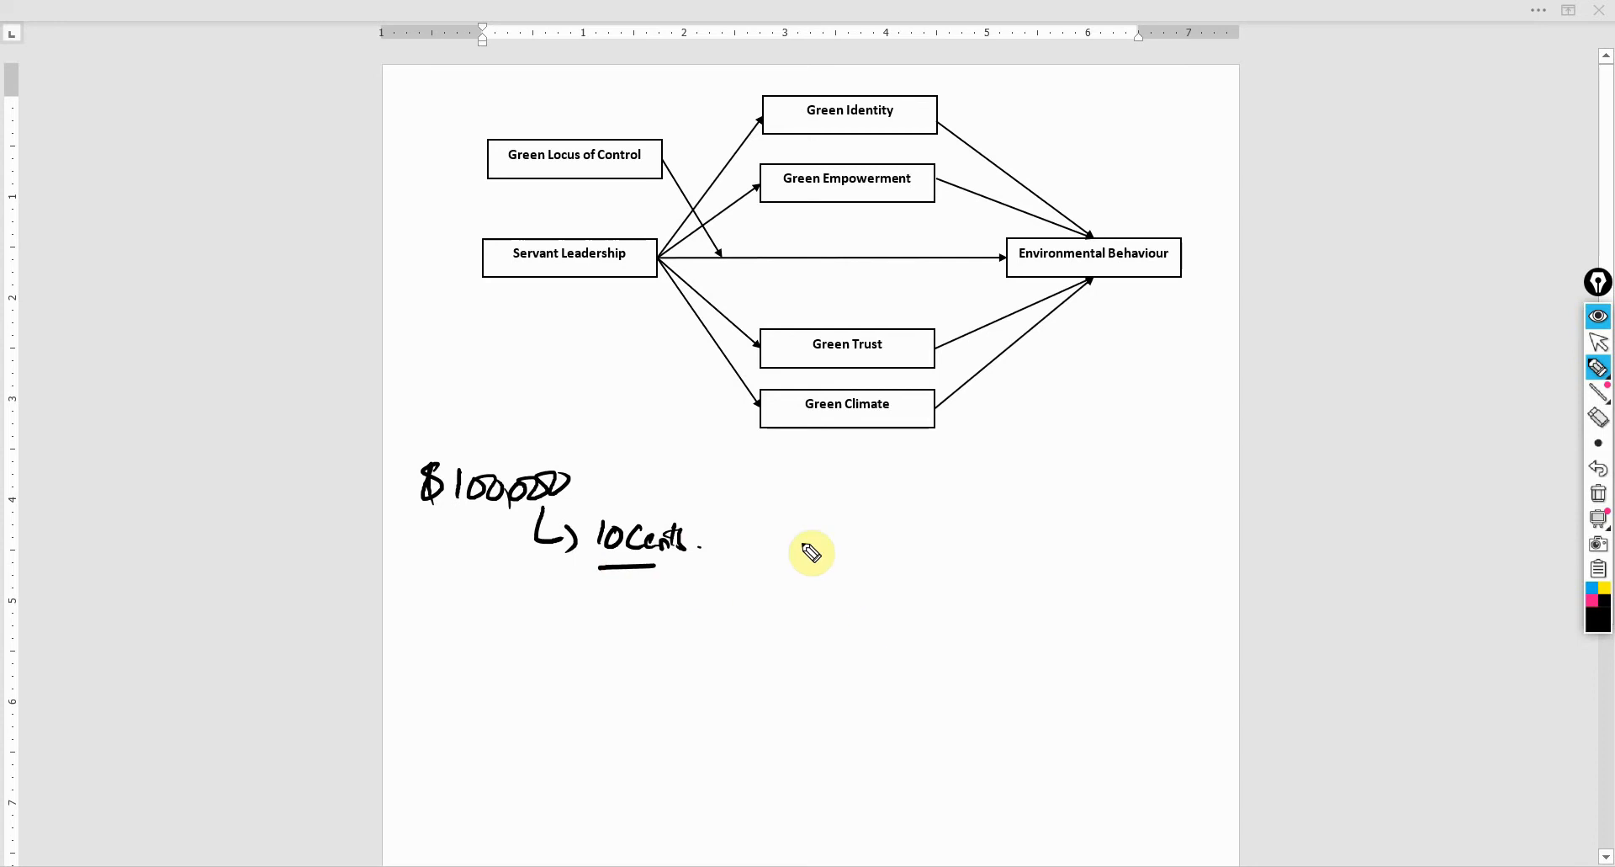
{"action": "mouse_move", "coordinate": [583, 501]}
{"action": "left_mouse_down"}
{"action": "mouse_move", "coordinate": [717, 584]}
{"action": "mouse_move", "coordinate": [657, 589]}
{"action": "mouse_move", "coordinate": [715, 584]}
{"action": "mouse_move", "coordinate": [764, 539]}
{"action": "mouse_move", "coordinate": [765, 554]}
{"action": "mouse_move", "coordinate": [871, 556]}
{"action": "mouse_move", "coordinate": [957, 544]}
{"action": "left_mouse_up"}
Write an underlined, circled Negotiation with a curved arrow back to the underlined $100000.
{"action": "left_click_drag", "start_coordinate": [795, 571], "coordinate": [908, 575]}
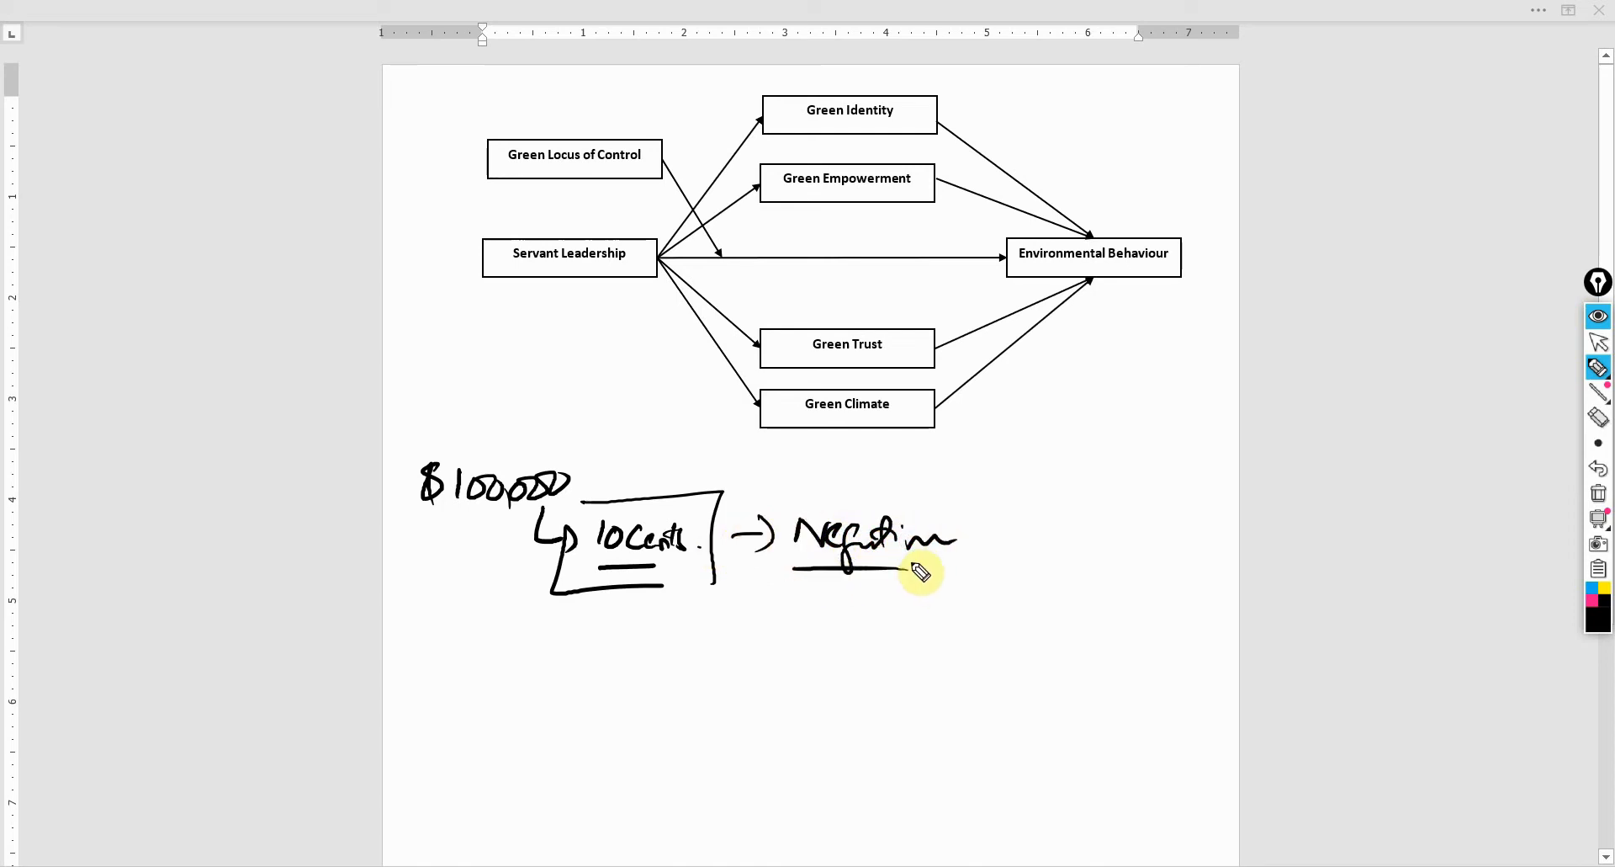
{"action": "mouse_move", "coordinate": [971, 506]}
{"action": "left_mouse_down"}
{"action": "mouse_move", "coordinate": [997, 581]}
{"action": "mouse_move", "coordinate": [1009, 544]}
{"action": "left_mouse_up"}
{"action": "mouse_move", "coordinate": [758, 524]}
{"action": "left_mouse_down"}
{"action": "mouse_move", "coordinate": [612, 436]}
{"action": "mouse_move", "coordinate": [631, 468]}
{"action": "left_mouse_up"}
{"action": "left_click_drag", "start_coordinate": [436, 518], "coordinate": [556, 511]}
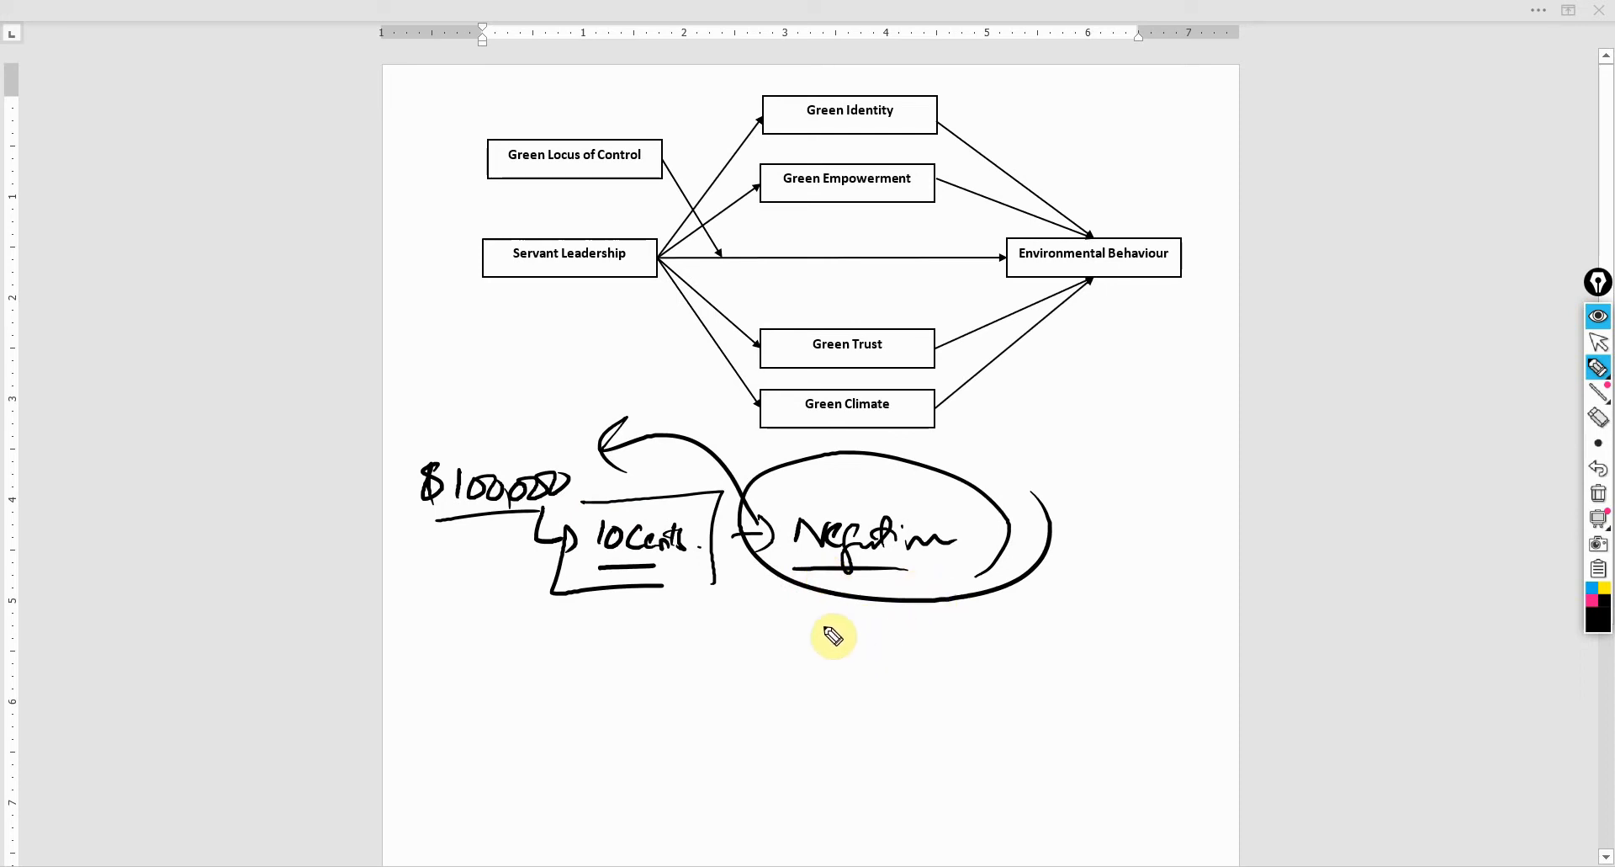
Add a boxed note beneath the Negotiation circle and start writing $1000 below.
{"action": "mouse_move", "coordinate": [814, 622]}
{"action": "left_mouse_down"}
{"action": "mouse_move", "coordinate": [843, 647]}
{"action": "mouse_move", "coordinate": [883, 644]}
{"action": "left_mouse_up"}
{"action": "left_click_drag", "start_coordinate": [808, 581], "coordinate": [908, 581]}
{"action": "left_click_drag", "start_coordinate": [871, 632], "coordinate": [914, 647]}
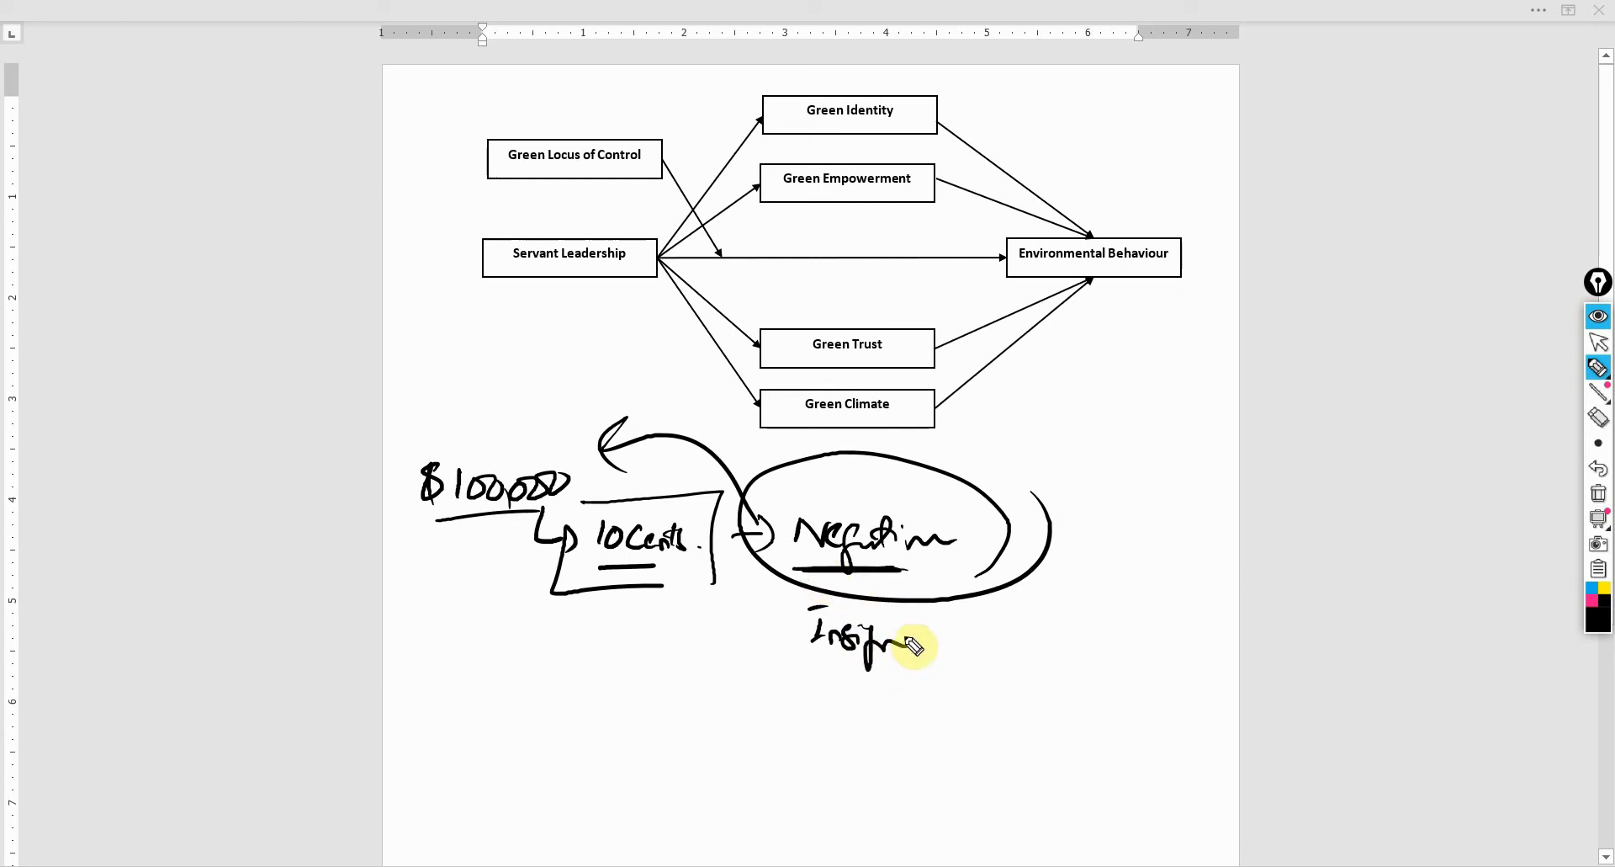
{"action": "mouse_move", "coordinate": [795, 607]}
{"action": "left_mouse_down"}
{"action": "mouse_move", "coordinate": [941, 607]}
{"action": "mouse_move", "coordinate": [776, 676]}
{"action": "left_mouse_up"}
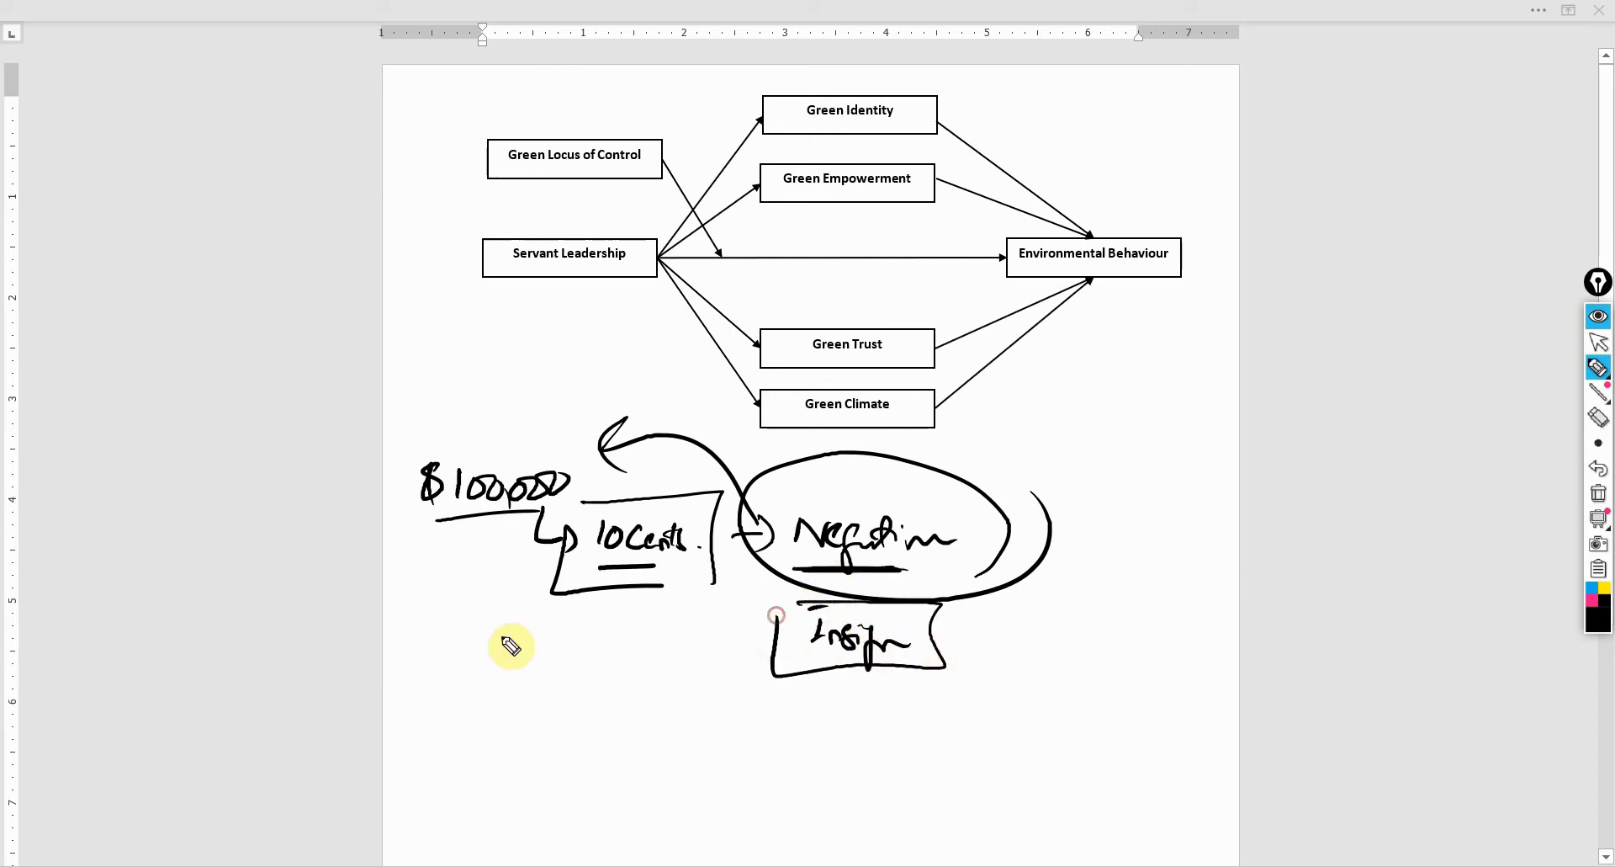
{"action": "mouse_move", "coordinate": [414, 594]}
{"action": "left_mouse_down"}
{"action": "mouse_move", "coordinate": [439, 569]}
{"action": "mouse_move", "coordinate": [448, 632]}
{"action": "mouse_move", "coordinate": [505, 619]}
{"action": "mouse_move", "coordinate": [410, 632]}
{"action": "left_mouse_up"}
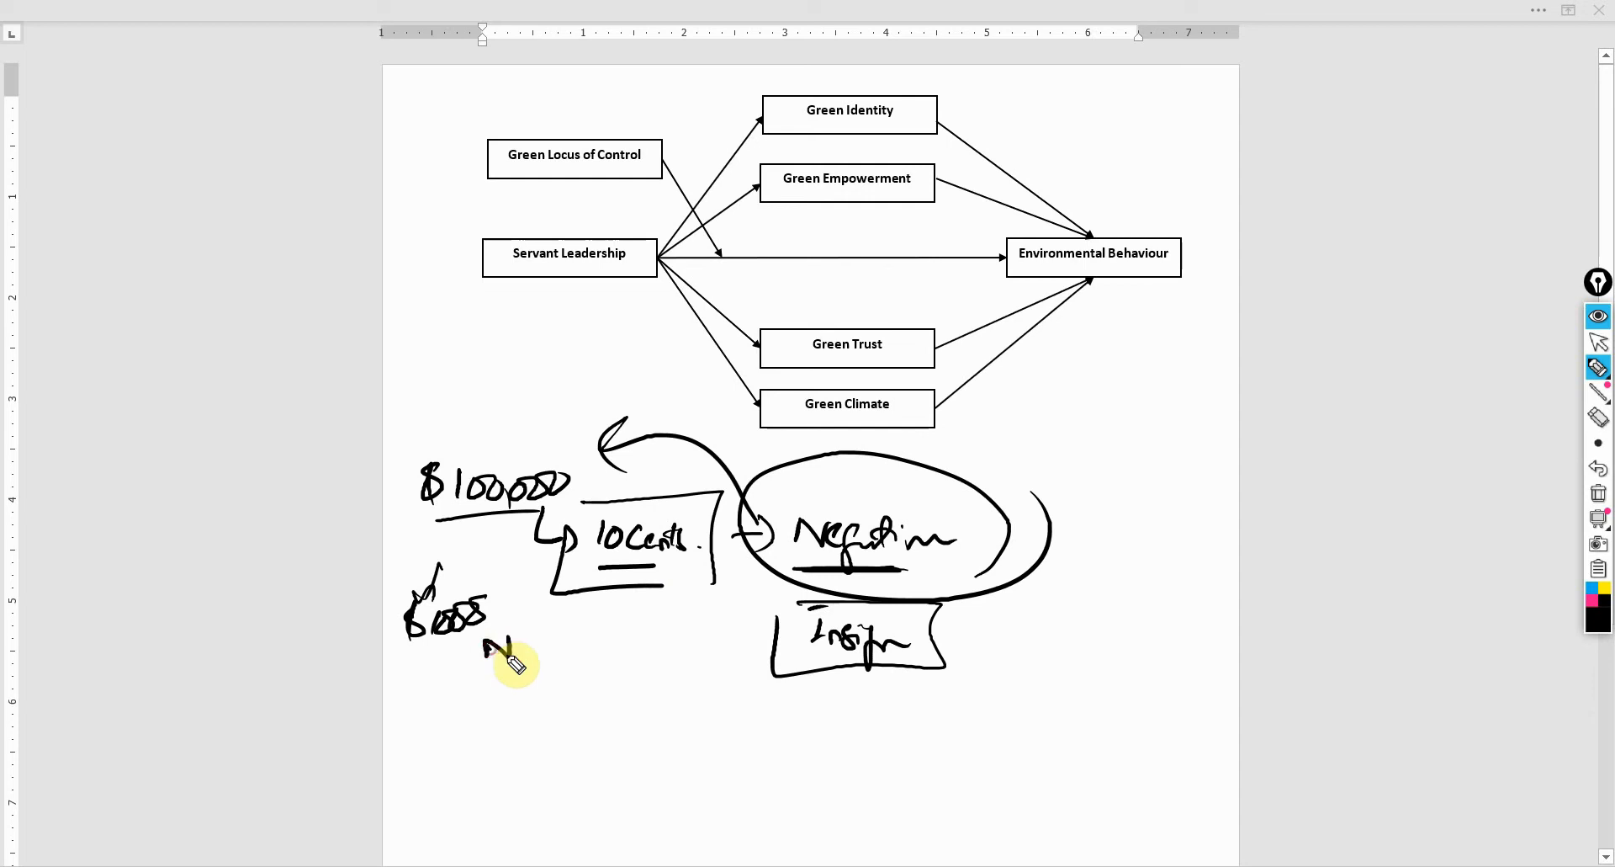
Write New and Sign below the amount and an underlined New note right of the circle.
{"action": "mouse_move", "coordinate": [485, 638]}
{"action": "left_mouse_down"}
{"action": "mouse_move", "coordinate": [512, 657]}
{"action": "mouse_move", "coordinate": [603, 647]}
{"action": "left_mouse_up"}
{"action": "mouse_move", "coordinate": [493, 682]}
{"action": "left_mouse_down"}
{"action": "mouse_move", "coordinate": [489, 714]}
{"action": "mouse_move", "coordinate": [530, 733]}
{"action": "mouse_move", "coordinate": [619, 697]}
{"action": "left_mouse_up"}
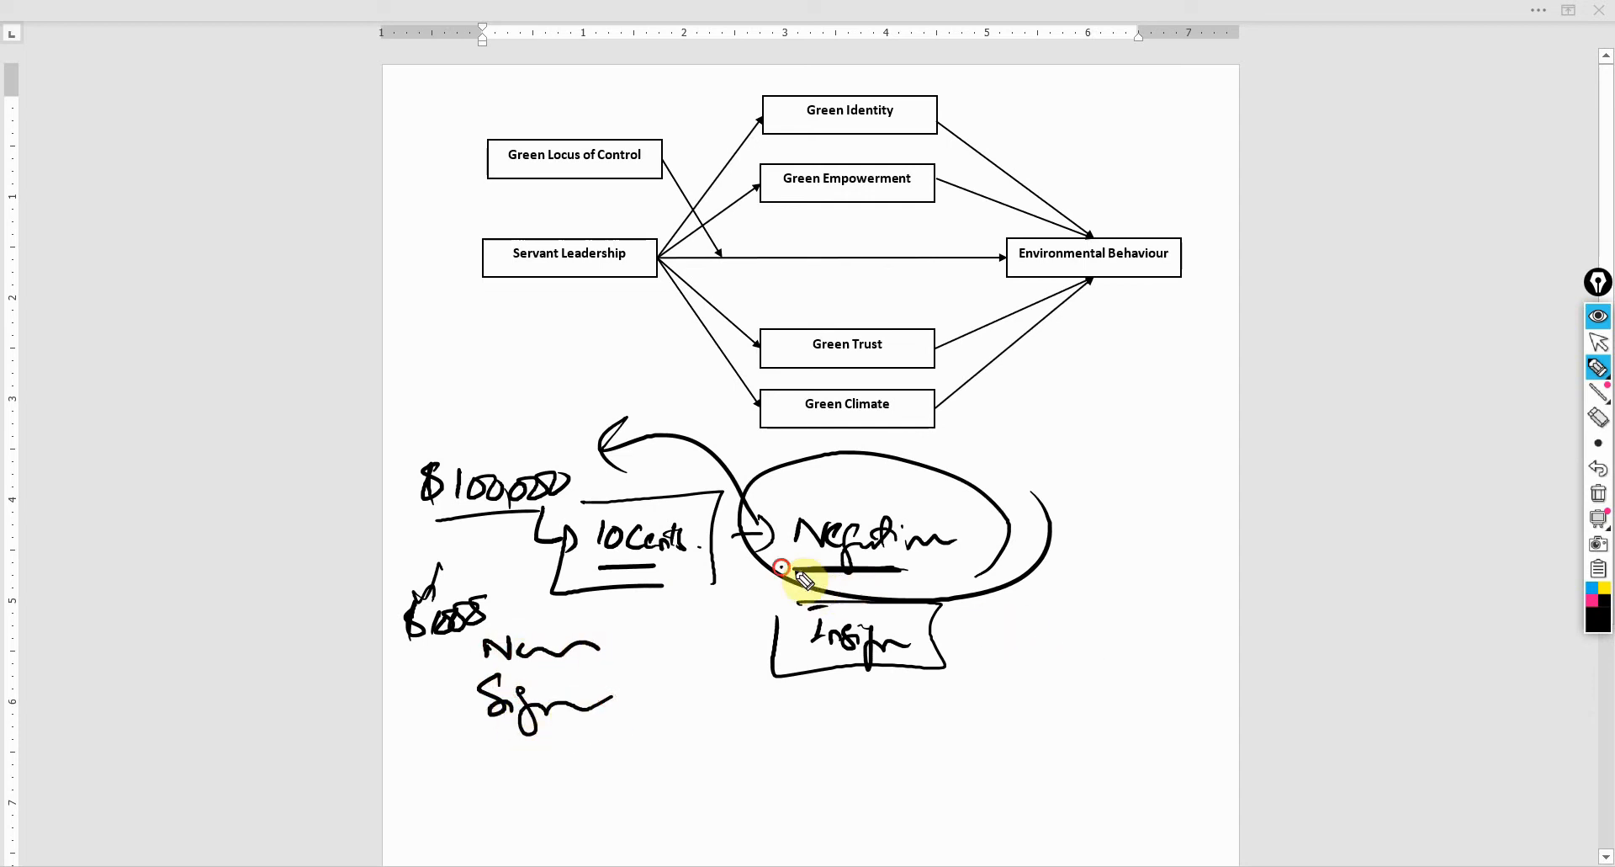
{"action": "left_click_drag", "start_coordinate": [780, 569], "coordinate": [903, 569]}
{"action": "mouse_move", "coordinate": [1032, 591]}
{"action": "left_mouse_down"}
{"action": "mouse_move", "coordinate": [1113, 594]}
{"action": "mouse_move", "coordinate": [1176, 657]}
{"action": "left_mouse_up"}
{"action": "left_click_drag", "start_coordinate": [1070, 638], "coordinate": [1142, 676]}
{"action": "left_click_drag", "start_coordinate": [1180, 650], "coordinate": [1143, 676]}
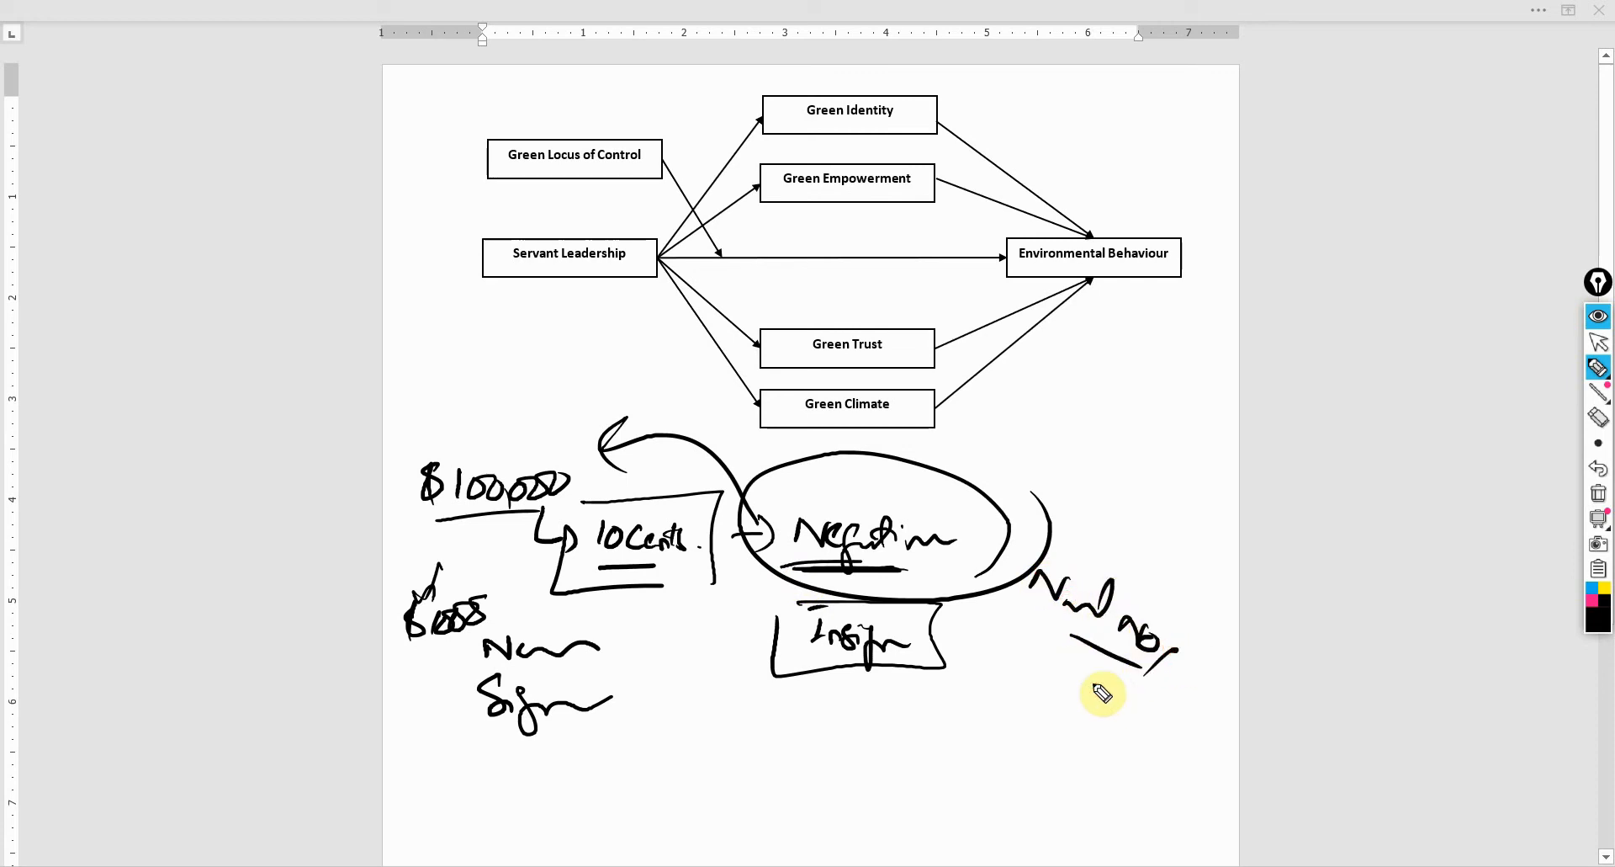
Draw lines out of the Negotiation circle to further notes and a line across its top.
{"action": "mouse_move", "coordinate": [917, 512]}
{"action": "left_mouse_down"}
{"action": "mouse_move", "coordinate": [978, 476]}
{"action": "mouse_move", "coordinate": [1009, 414]}
{"action": "left_mouse_up"}
{"action": "mouse_move", "coordinate": [1010, 414]}
{"action": "left_mouse_down"}
{"action": "mouse_move", "coordinate": [991, 466]}
{"action": "mouse_move", "coordinate": [1037, 465]}
{"action": "mouse_move", "coordinate": [1072, 531]}
{"action": "left_mouse_up"}
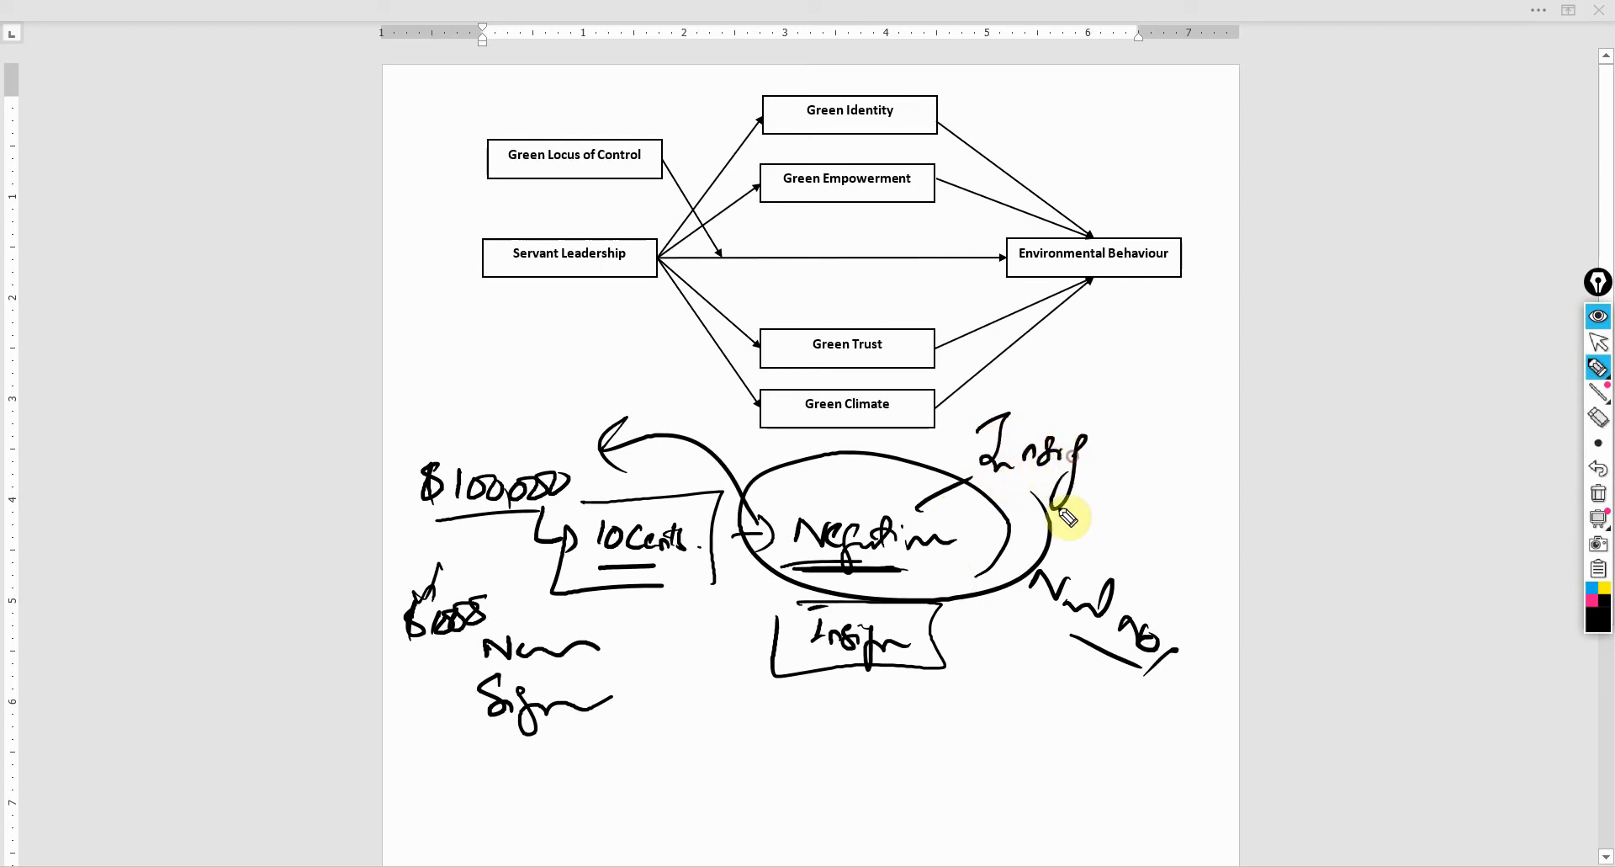
{"action": "mouse_move", "coordinate": [934, 487]}
{"action": "left_mouse_down"}
{"action": "mouse_move", "coordinate": [1026, 550]}
{"action": "mouse_move", "coordinate": [1047, 541]}
{"action": "left_mouse_up"}
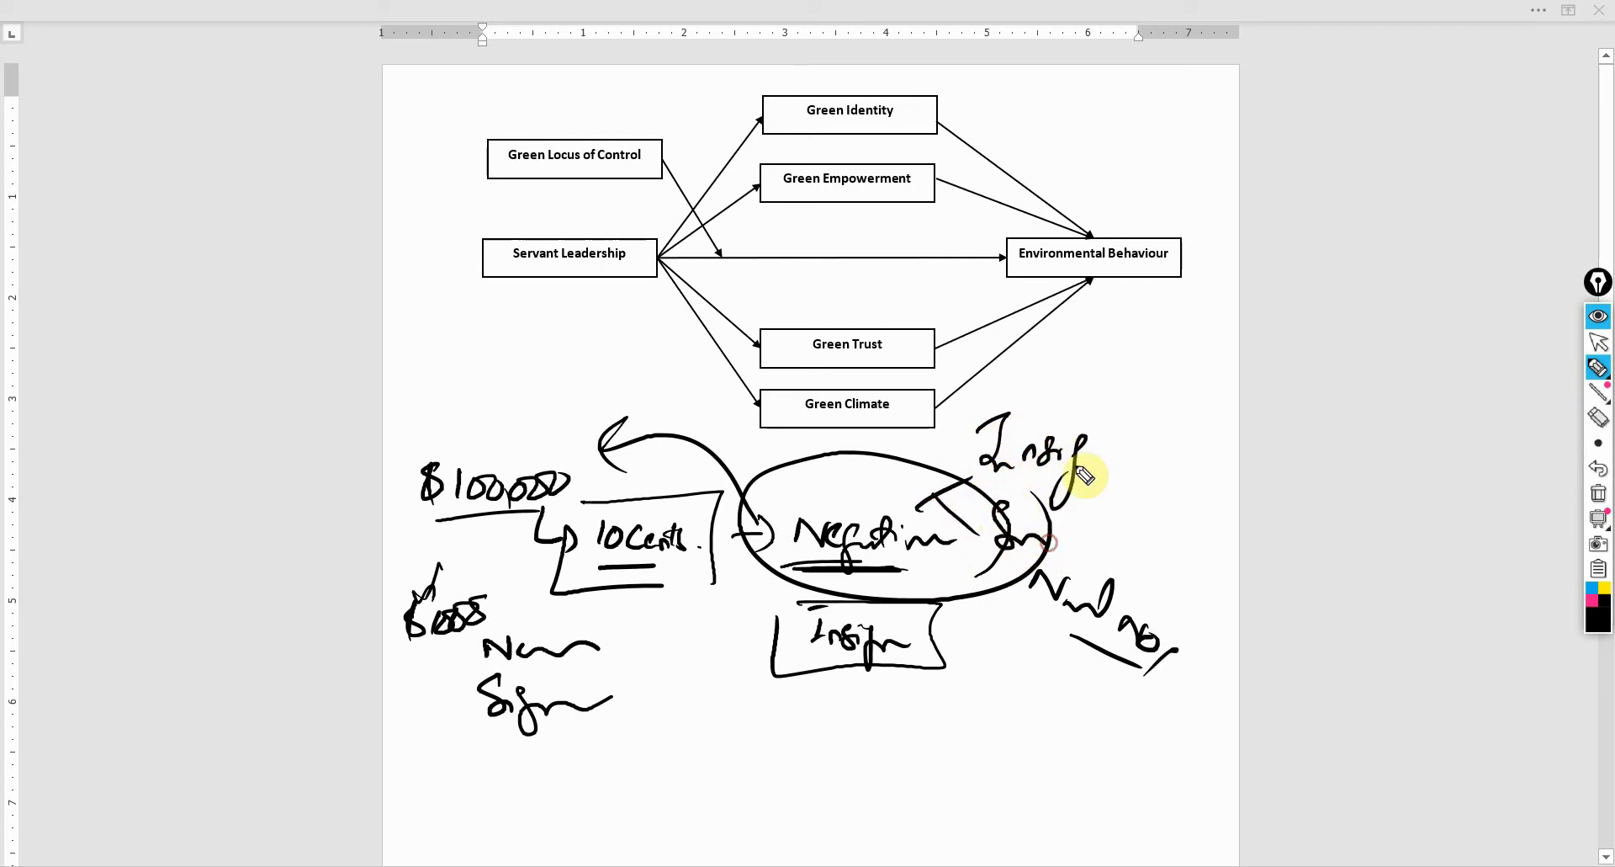
{"action": "mouse_move", "coordinate": [982, 663]}
{"action": "left_mouse_down"}
{"action": "mouse_move", "coordinate": [997, 604]}
{"action": "mouse_move", "coordinate": [1008, 654]}
{"action": "mouse_move", "coordinate": [1075, 690]}
{"action": "left_mouse_up"}
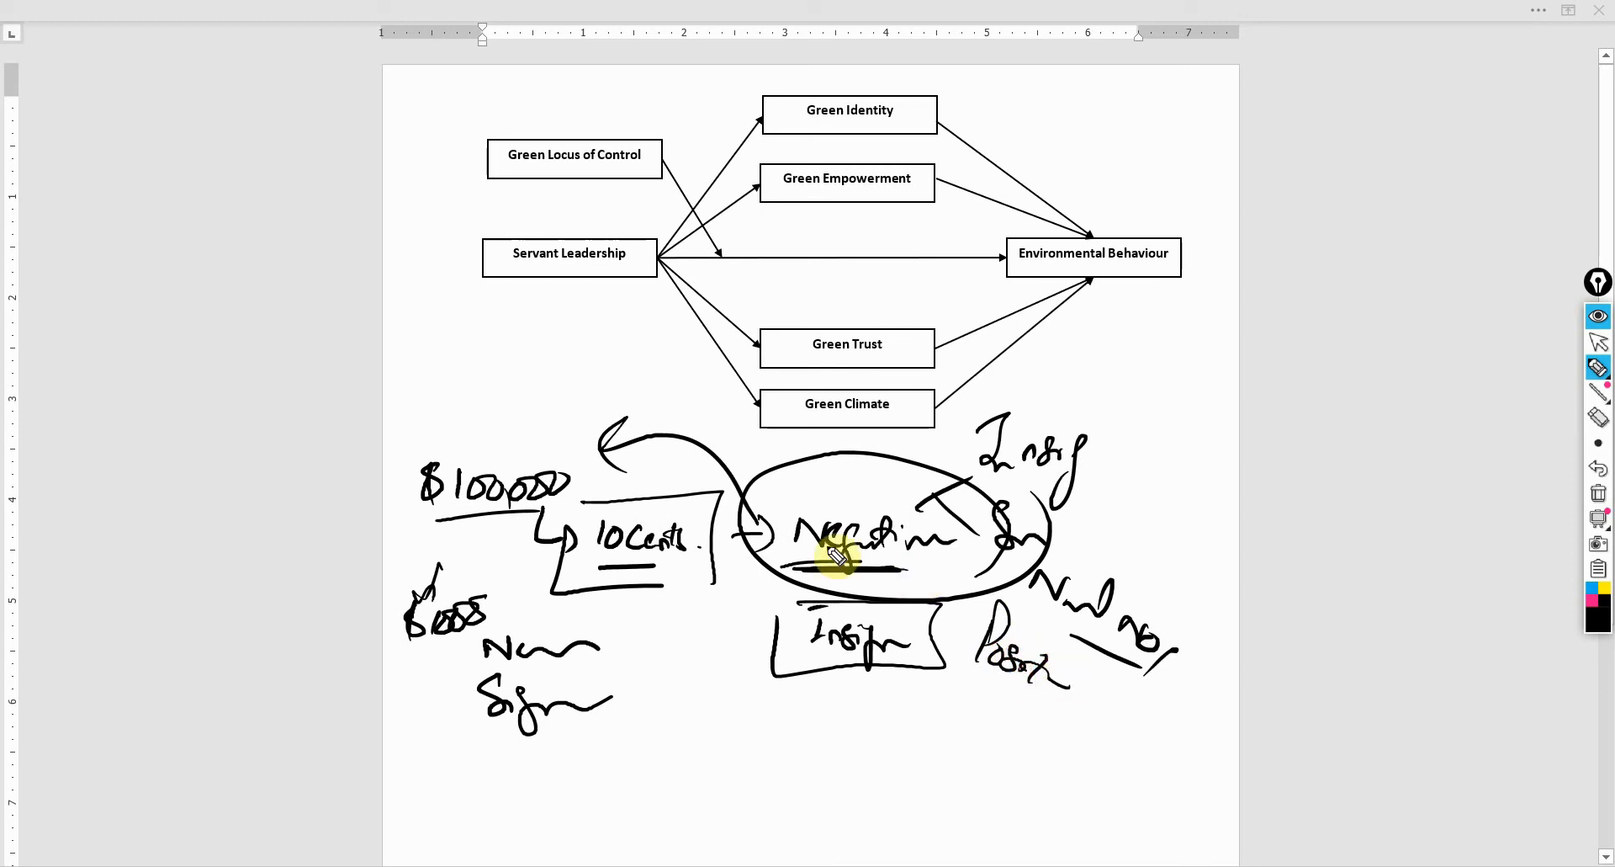
{"action": "left_click_drag", "start_coordinate": [742, 508], "coordinate": [972, 503]}
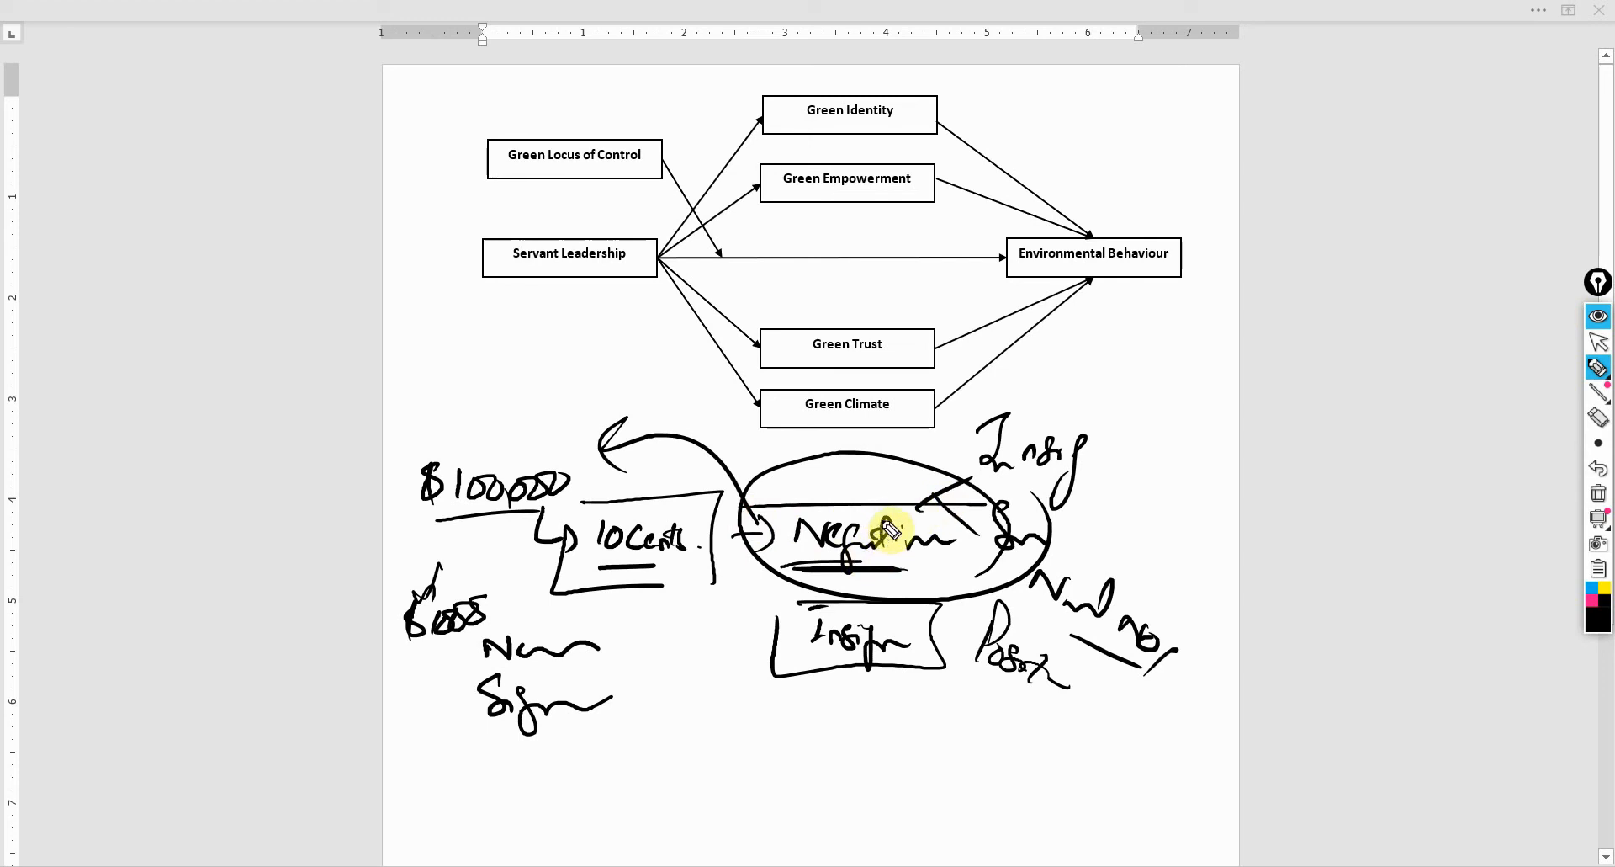
Switch to the arrow tool, erase all ink, and begin writing Null below the diagram.
{"action": "left_click", "coordinate": [1598, 341]}
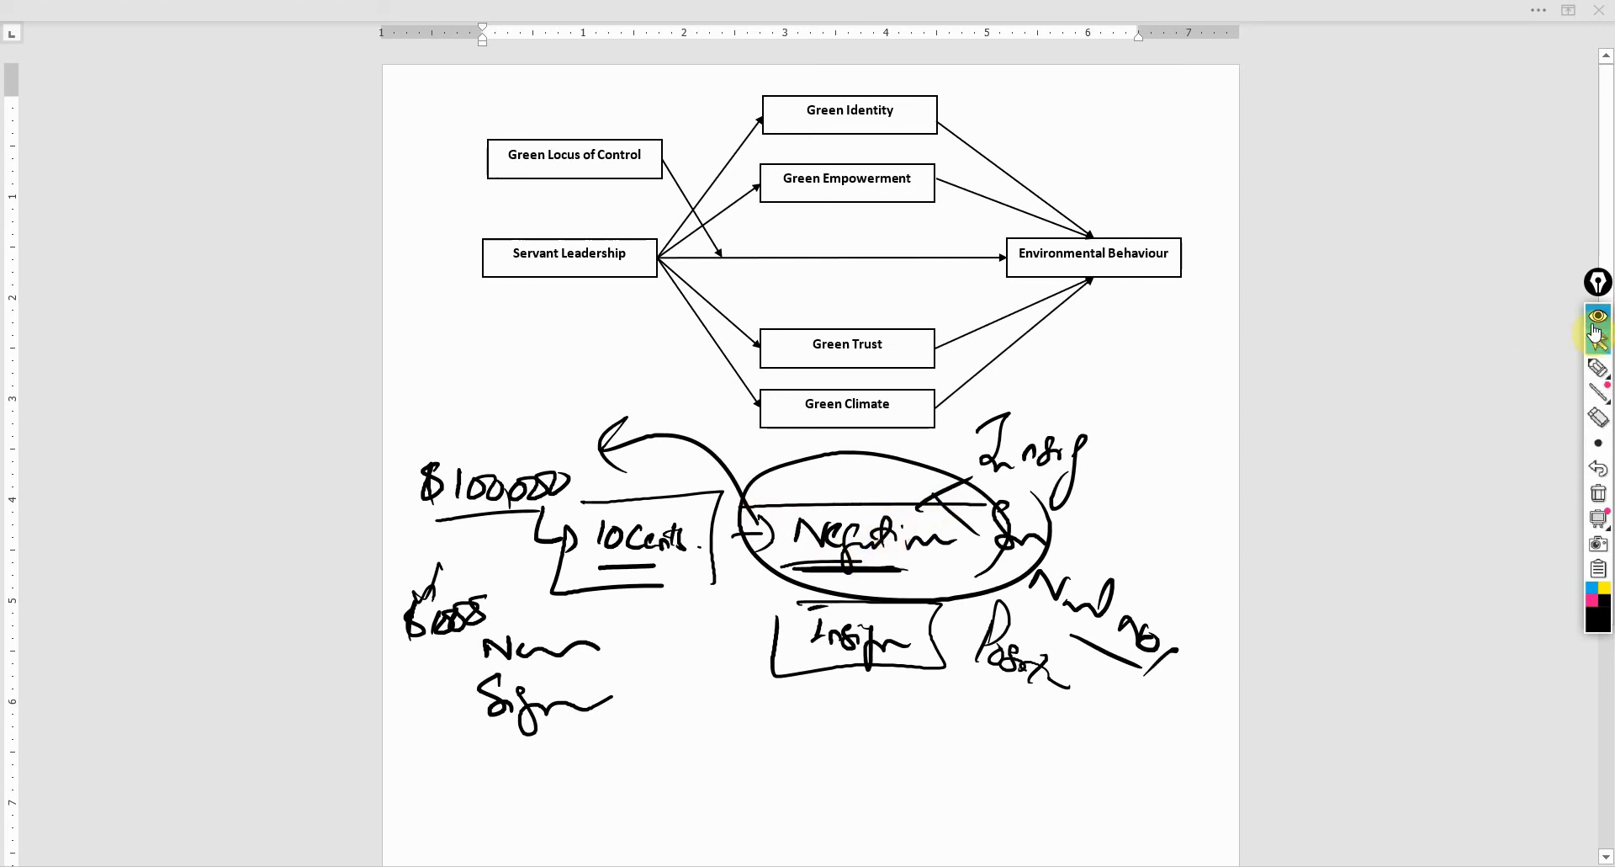
{"action": "left_click", "coordinate": [1597, 493]}
{"action": "left_click_drag", "start_coordinate": [427, 537], "coordinate": [512, 521]}
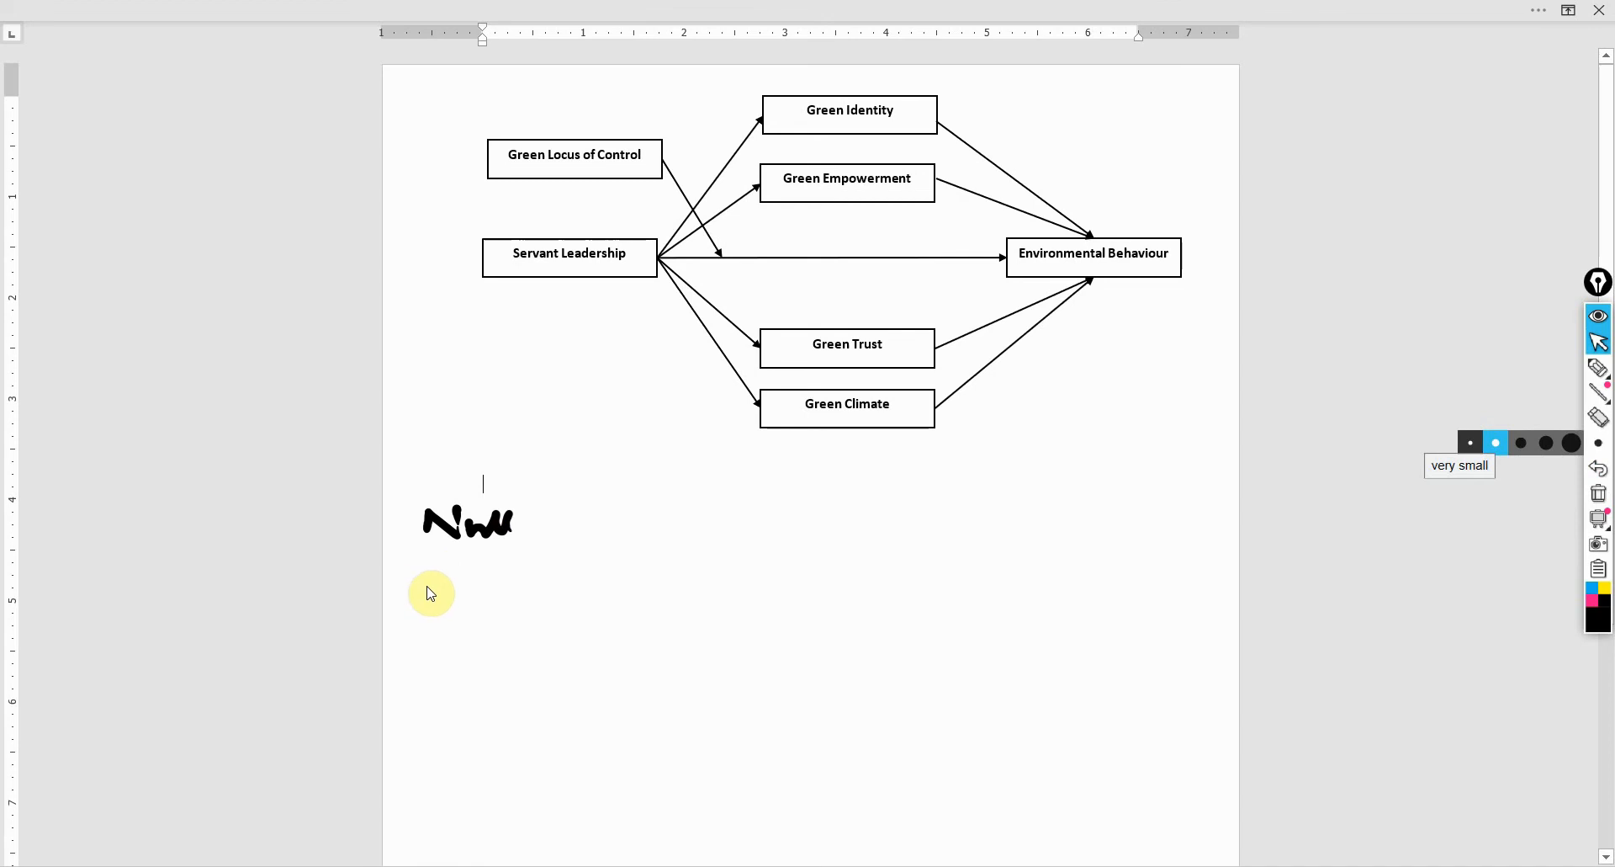
Ink 'Null – No Relationship / Difference' with an underline, and start 'Alternate' beneath it.
{"action": "left_click_drag", "start_coordinate": [401, 604], "coordinate": [603, 594]}
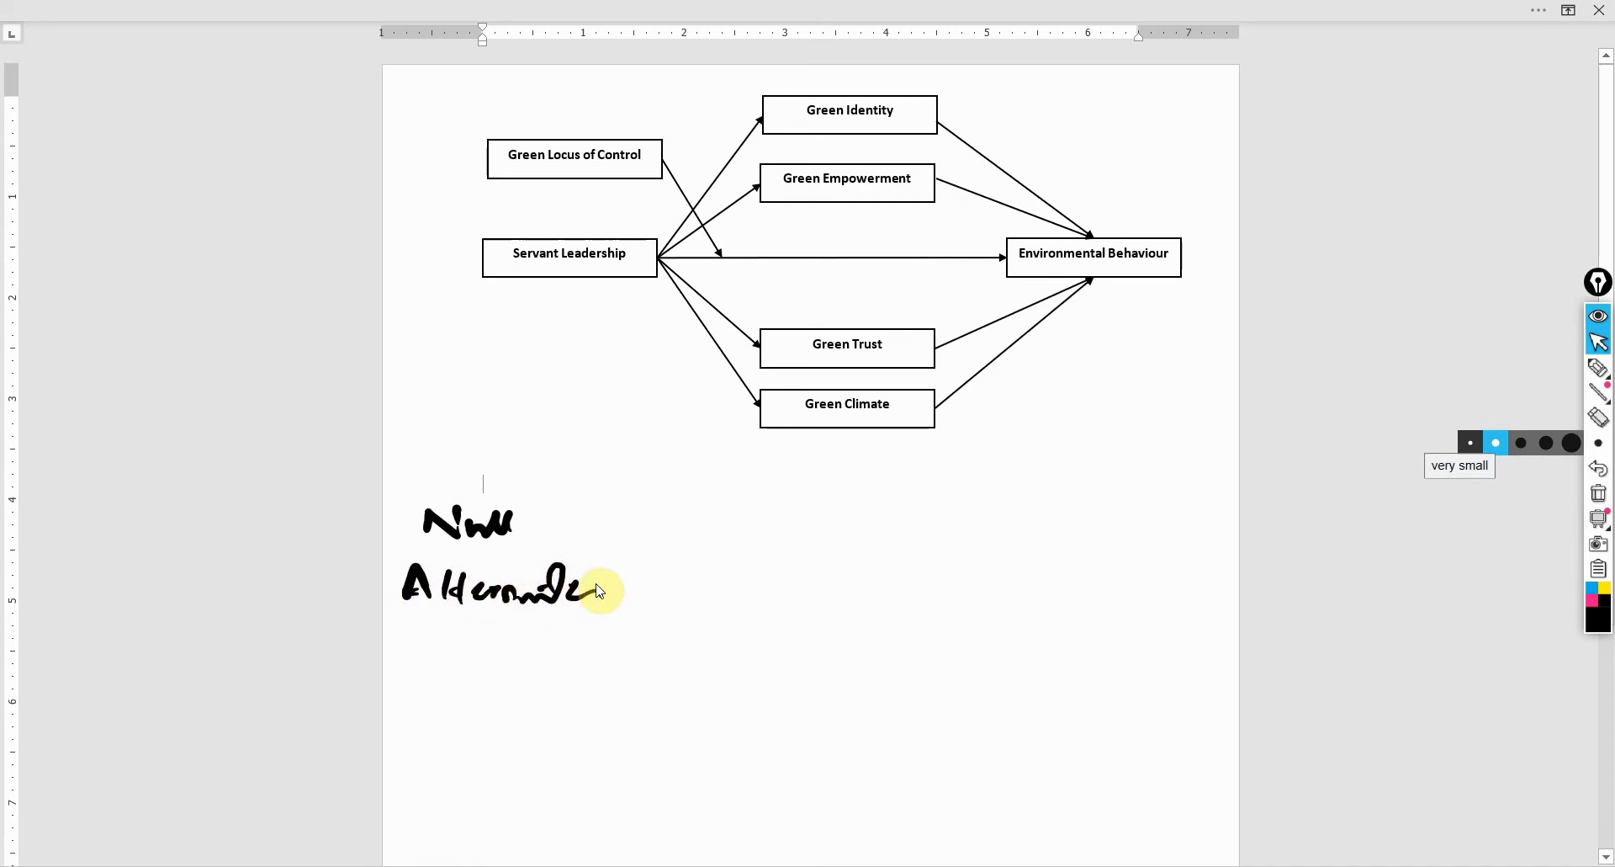
{"action": "mouse_move", "coordinate": [553, 526]}
{"action": "left_mouse_down"}
{"action": "mouse_move", "coordinate": [674, 521]}
{"action": "mouse_move", "coordinate": [740, 496]}
{"action": "mouse_move", "coordinate": [856, 541]}
{"action": "mouse_move", "coordinate": [915, 524]}
{"action": "mouse_move", "coordinate": [962, 537]}
{"action": "mouse_move", "coordinate": [974, 514]}
{"action": "mouse_move", "coordinate": [992, 556]}
{"action": "left_mouse_up"}
{"action": "mouse_move", "coordinate": [1022, 499]}
{"action": "left_mouse_down"}
{"action": "mouse_move", "coordinate": [1054, 543]}
{"action": "mouse_move", "coordinate": [1088, 549]}
{"action": "left_mouse_up"}
{"action": "mouse_move", "coordinate": [1104, 493]}
{"action": "left_mouse_down"}
{"action": "mouse_move", "coordinate": [1096, 560]}
{"action": "mouse_move", "coordinate": [1143, 543]}
{"action": "mouse_move", "coordinate": [1230, 556]}
{"action": "left_mouse_up"}
{"action": "left_click_drag", "start_coordinate": [743, 552], "coordinate": [1189, 576]}
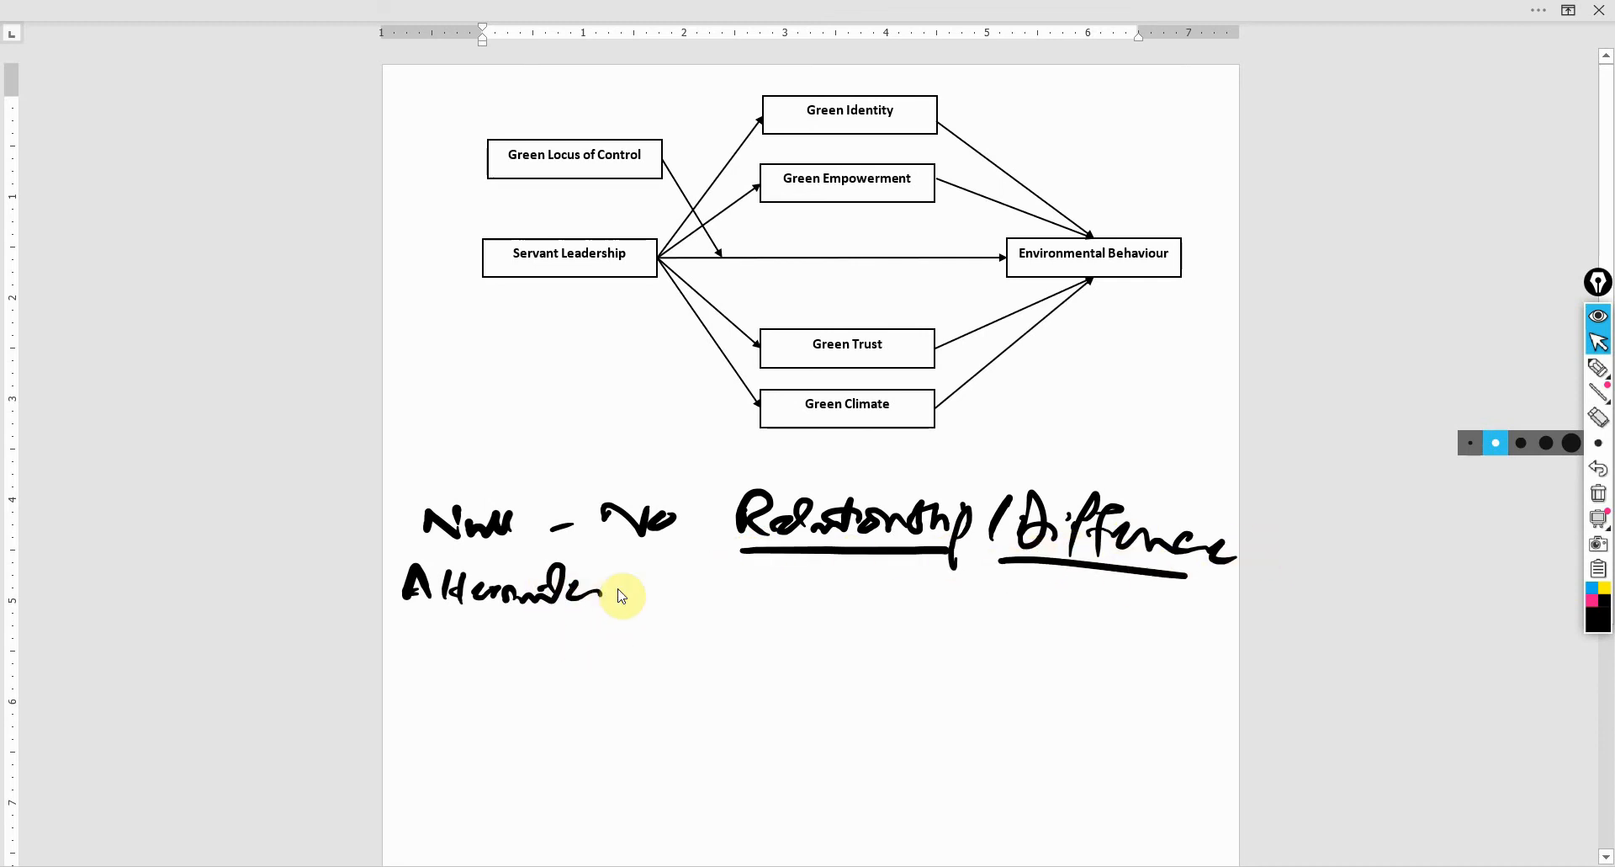
Add '– Yes' and a ditto mark after Alternate, undoing stray strokes.
{"action": "mouse_move", "coordinate": [619, 600]}
{"action": "left_mouse_down"}
{"action": "mouse_move", "coordinate": [704, 582]}
{"action": "mouse_move", "coordinate": [725, 604]}
{"action": "mouse_move", "coordinate": [865, 597]}
{"action": "left_mouse_up"}
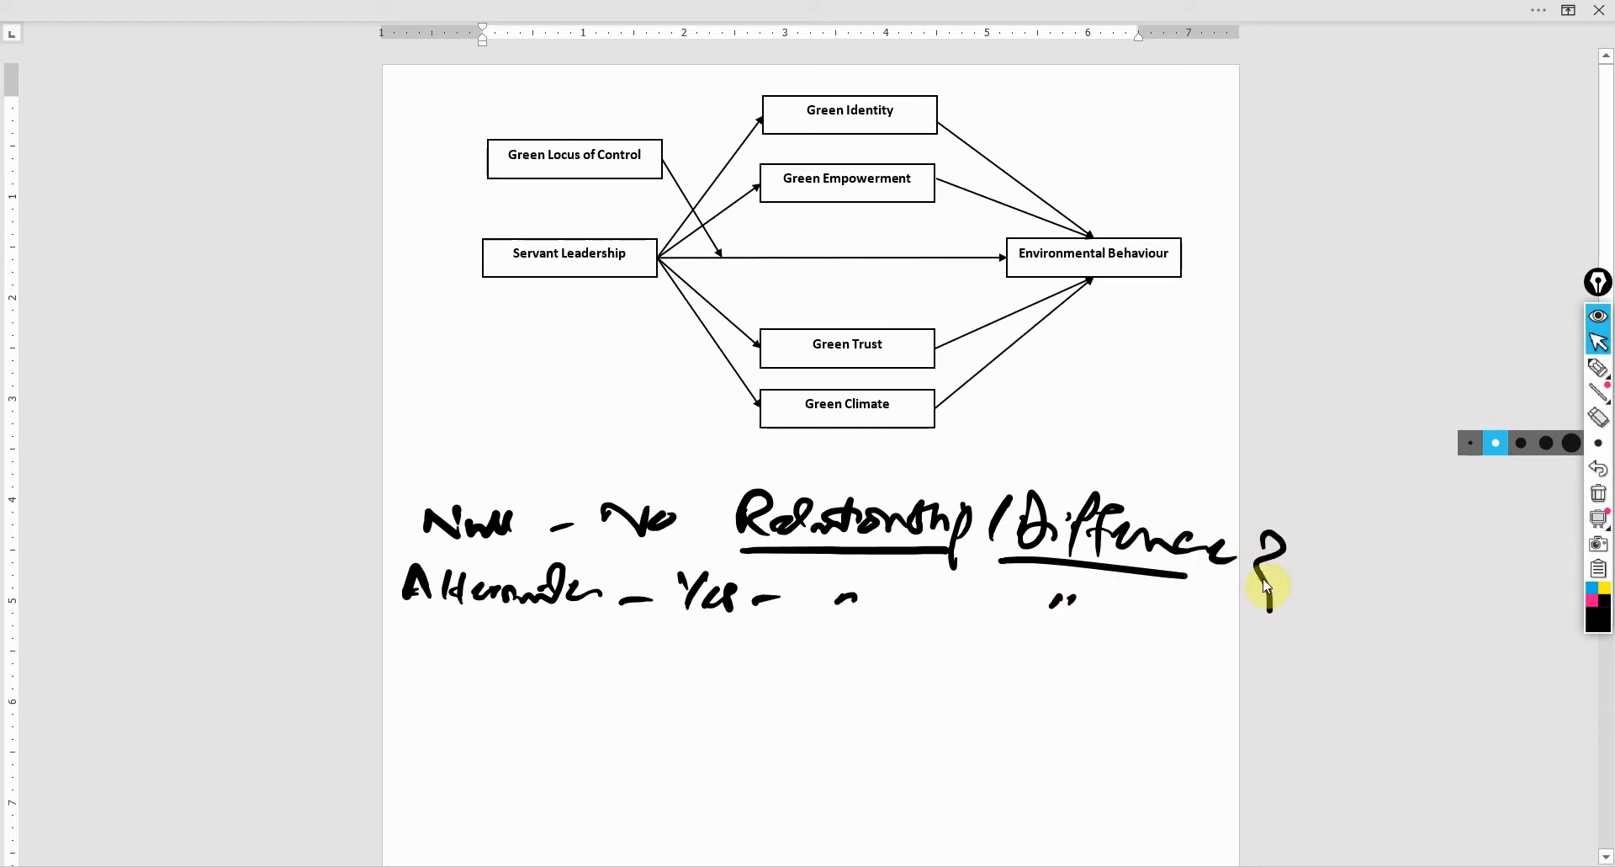
{"action": "key", "text": "ctrl+z"}
{"action": "mouse_move", "coordinate": [1331, 554]}
{"action": "left_mouse_down"}
{"action": "mouse_move", "coordinate": [1300, 588]}
{"action": "mouse_move", "coordinate": [1365, 654]}
{"action": "left_mouse_up"}
{"action": "key", "text": "ctrl+z"}
{"action": "key", "text": "ctrl+2"}
Undo the Null/Alternate underlines and begin the line 'Ho: There is...'.
{"action": "left_click_drag", "start_coordinate": [436, 552], "coordinate": [507, 552]}
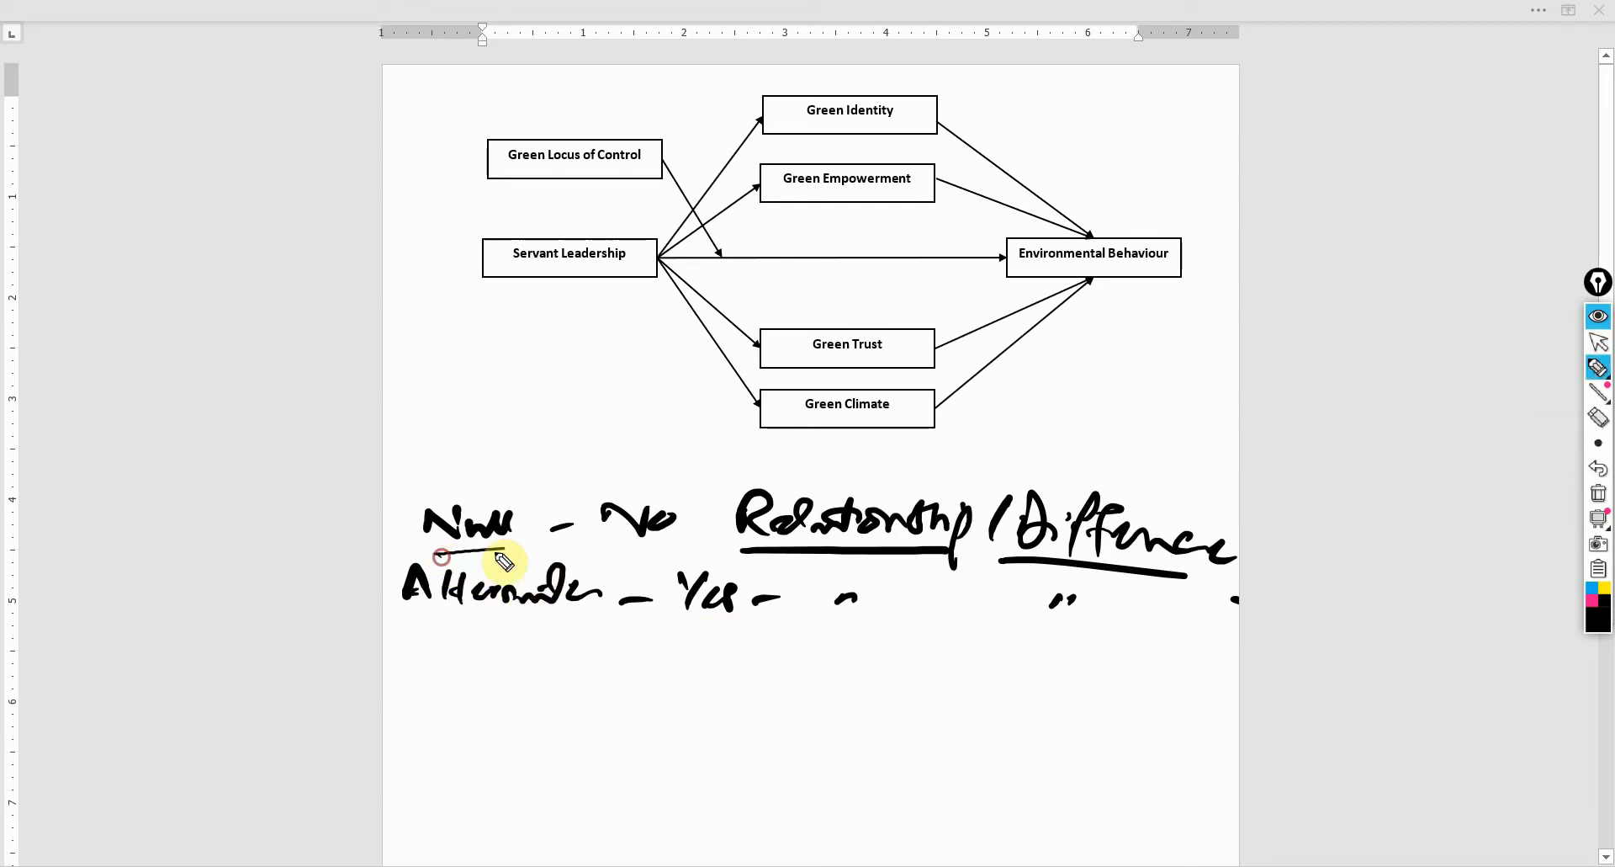
{"action": "left_click_drag", "start_coordinate": [422, 623], "coordinate": [530, 615]}
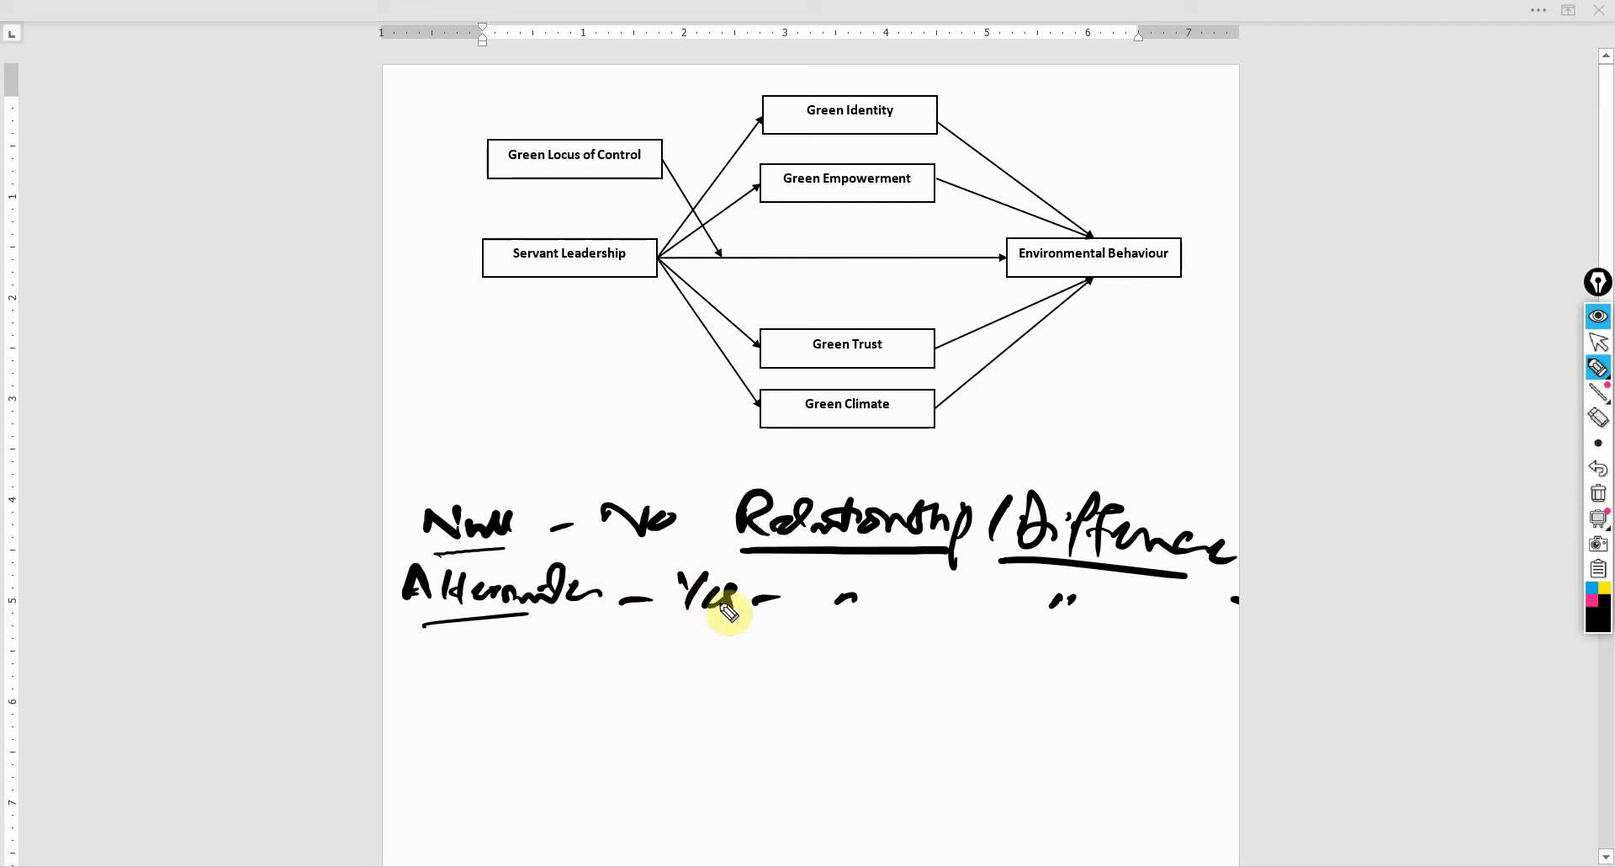
{"action": "left_click", "coordinate": [1598, 493]}
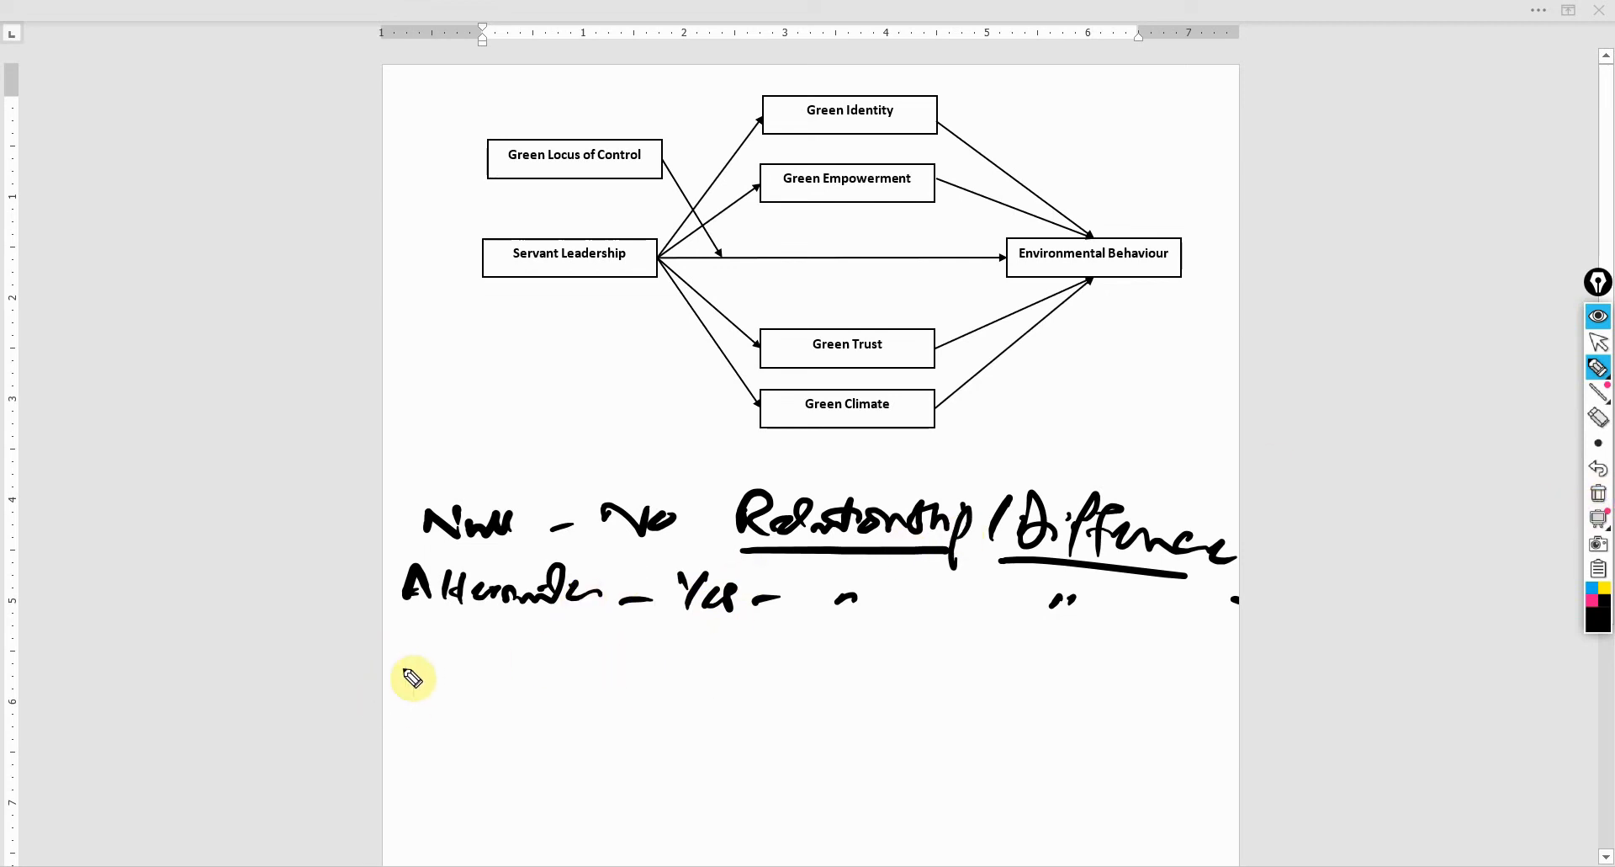
{"action": "mouse_move", "coordinate": [389, 668]}
{"action": "left_mouse_down"}
{"action": "mouse_move", "coordinate": [391, 697]}
{"action": "mouse_move", "coordinate": [411, 695]}
{"action": "left_mouse_up"}
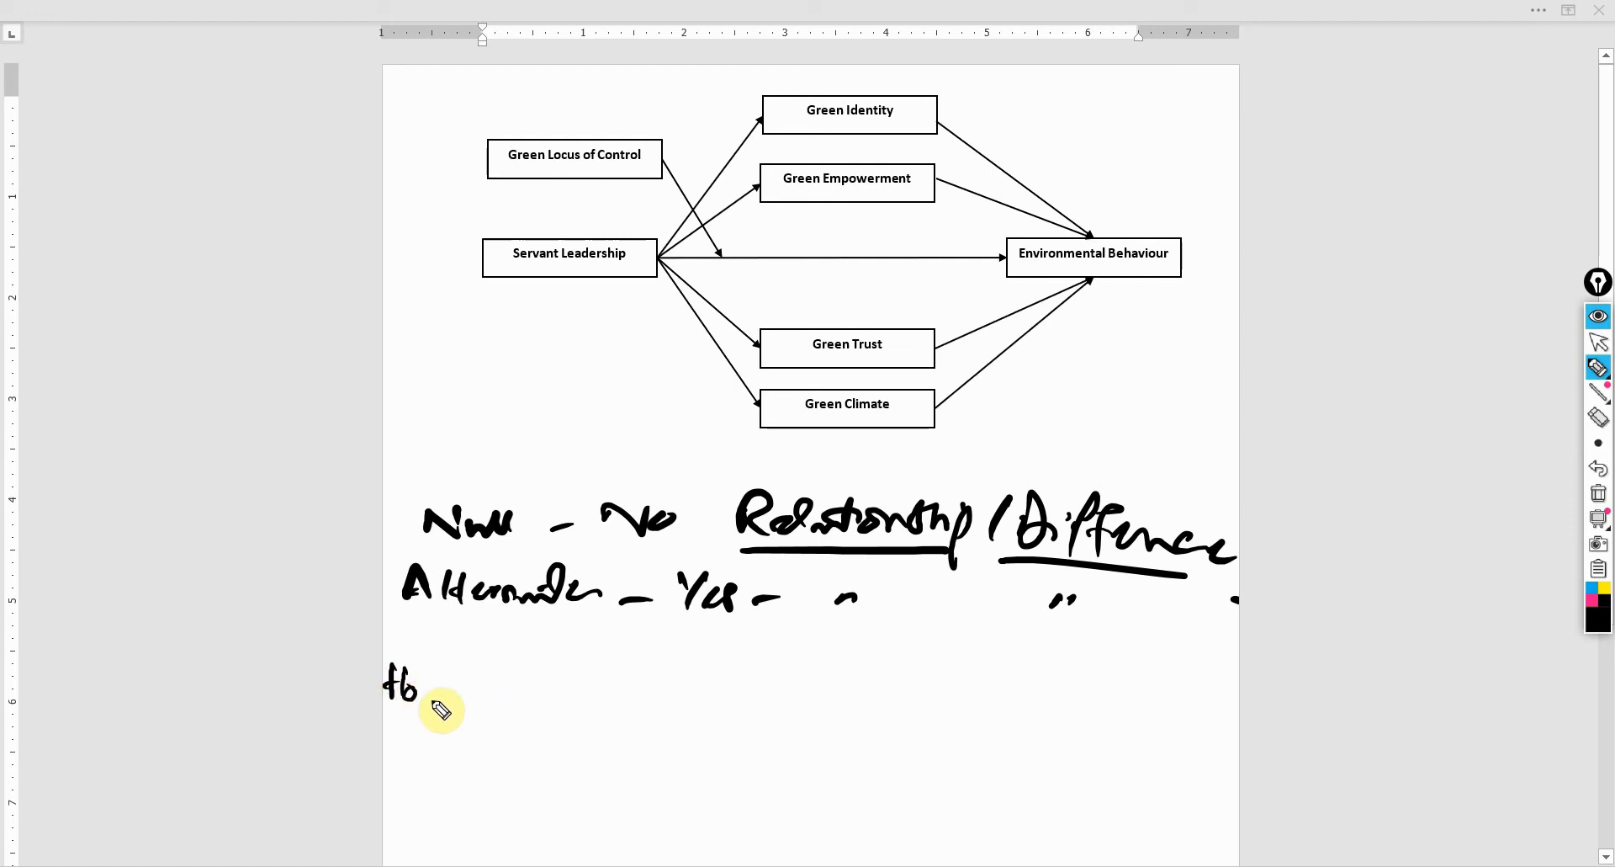
{"action": "left_click", "coordinate": [422, 670]}
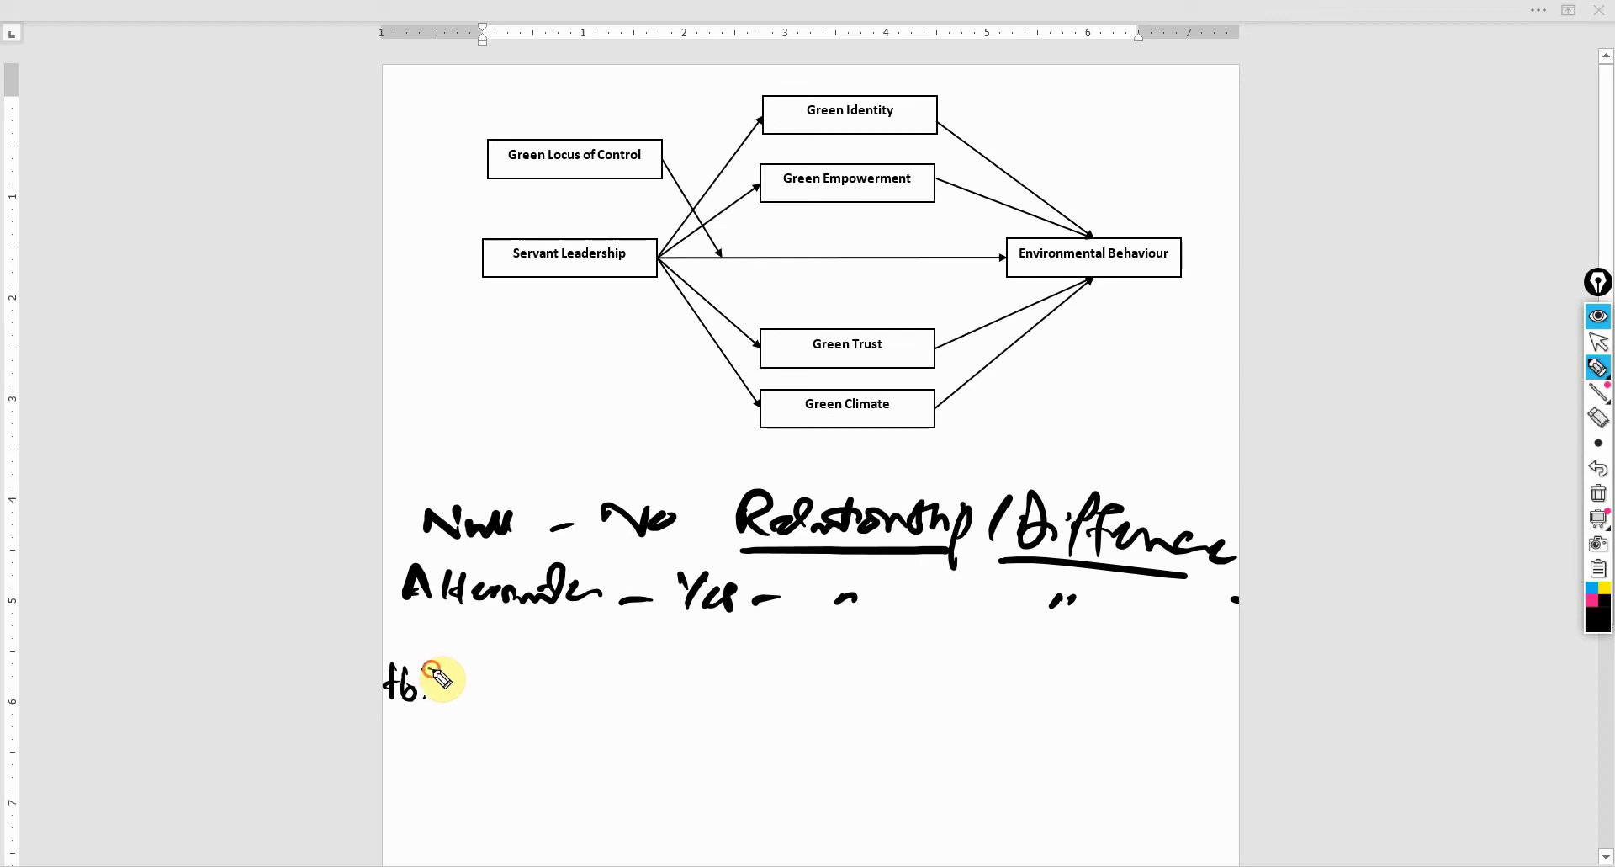
{"action": "left_click_drag", "start_coordinate": [447, 670], "coordinate": [449, 697]}
{"action": "mouse_move", "coordinate": [456, 667]}
{"action": "left_mouse_down"}
{"action": "mouse_move", "coordinate": [470, 697]}
{"action": "mouse_move", "coordinate": [553, 697]}
{"action": "left_mouse_up"}
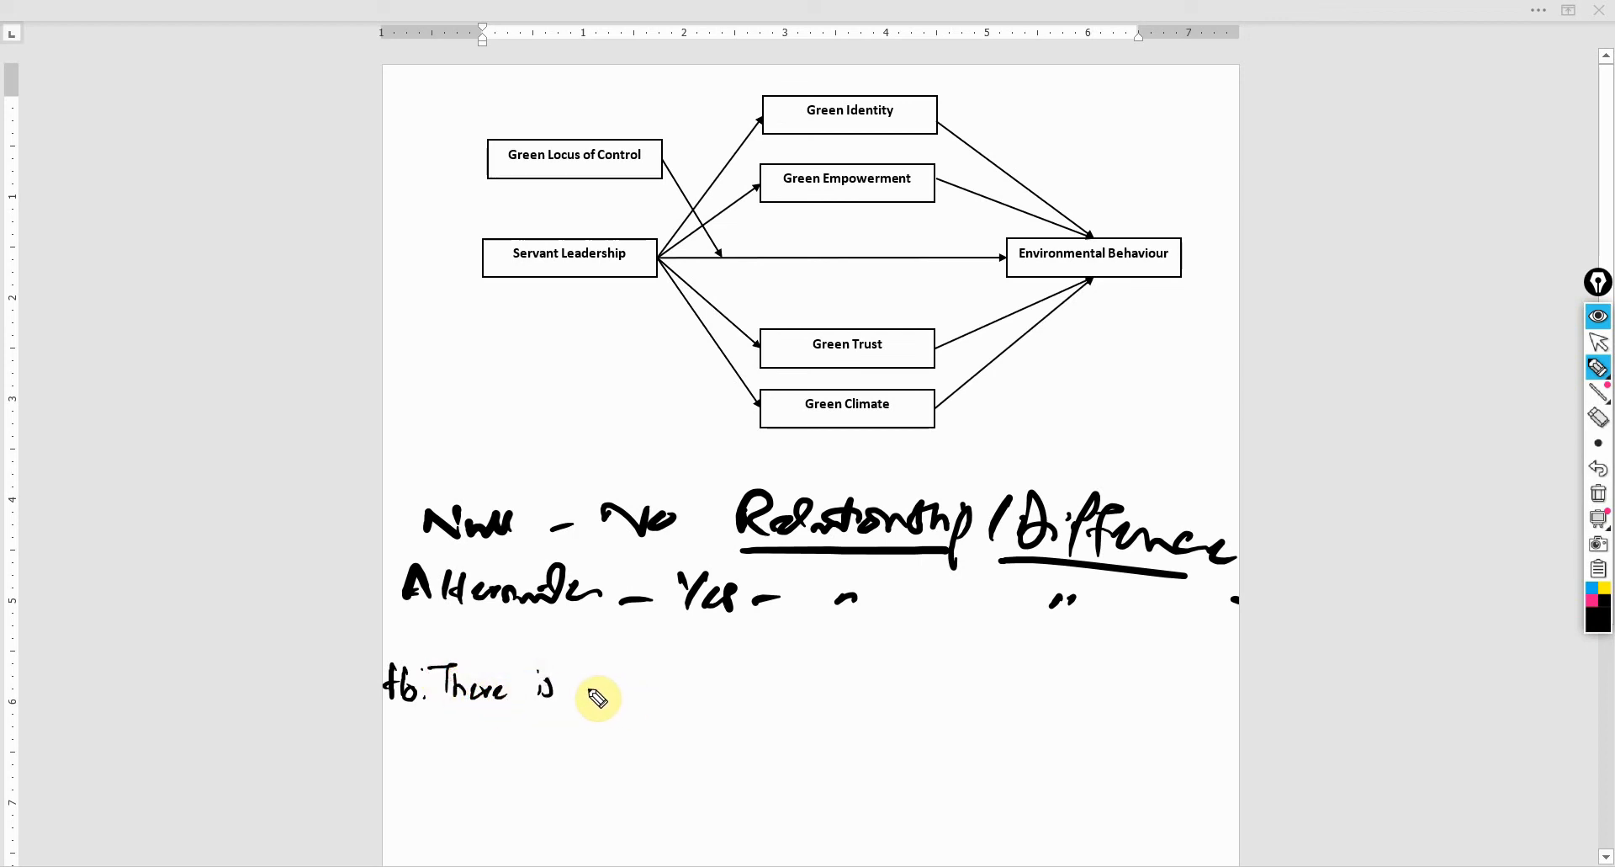
Finish writing 'an insignificant impact of SL on EB'.
{"action": "mouse_move", "coordinate": [644, 675]}
{"action": "left_mouse_down"}
{"action": "mouse_move", "coordinate": [646, 697]}
{"action": "mouse_move", "coordinate": [679, 701]}
{"action": "left_mouse_up"}
{"action": "left_click_drag", "start_coordinate": [688, 682], "coordinate": [689, 718]}
{"action": "mouse_move", "coordinate": [704, 685]}
{"action": "left_mouse_down"}
{"action": "mouse_move", "coordinate": [814, 695]}
{"action": "mouse_move", "coordinate": [815, 720]}
{"action": "mouse_move", "coordinate": [894, 698]}
{"action": "mouse_move", "coordinate": [911, 726]}
{"action": "mouse_move", "coordinate": [931, 701]}
{"action": "mouse_move", "coordinate": [977, 695]}
{"action": "mouse_move", "coordinate": [978, 738]}
{"action": "left_mouse_up"}
{"action": "mouse_move", "coordinate": [1025, 680]}
{"action": "left_mouse_down"}
{"action": "mouse_move", "coordinate": [1042, 717]}
{"action": "mouse_move", "coordinate": [1179, 726]}
{"action": "mouse_move", "coordinate": [1193, 707]}
{"action": "mouse_move", "coordinate": [1211, 730]}
{"action": "left_mouse_up"}
Circle SL and EB, add an arrow beside SL, underline Ho and box 'insignificant'.
{"action": "left_click_drag", "start_coordinate": [1029, 730], "coordinate": [1035, 733]}
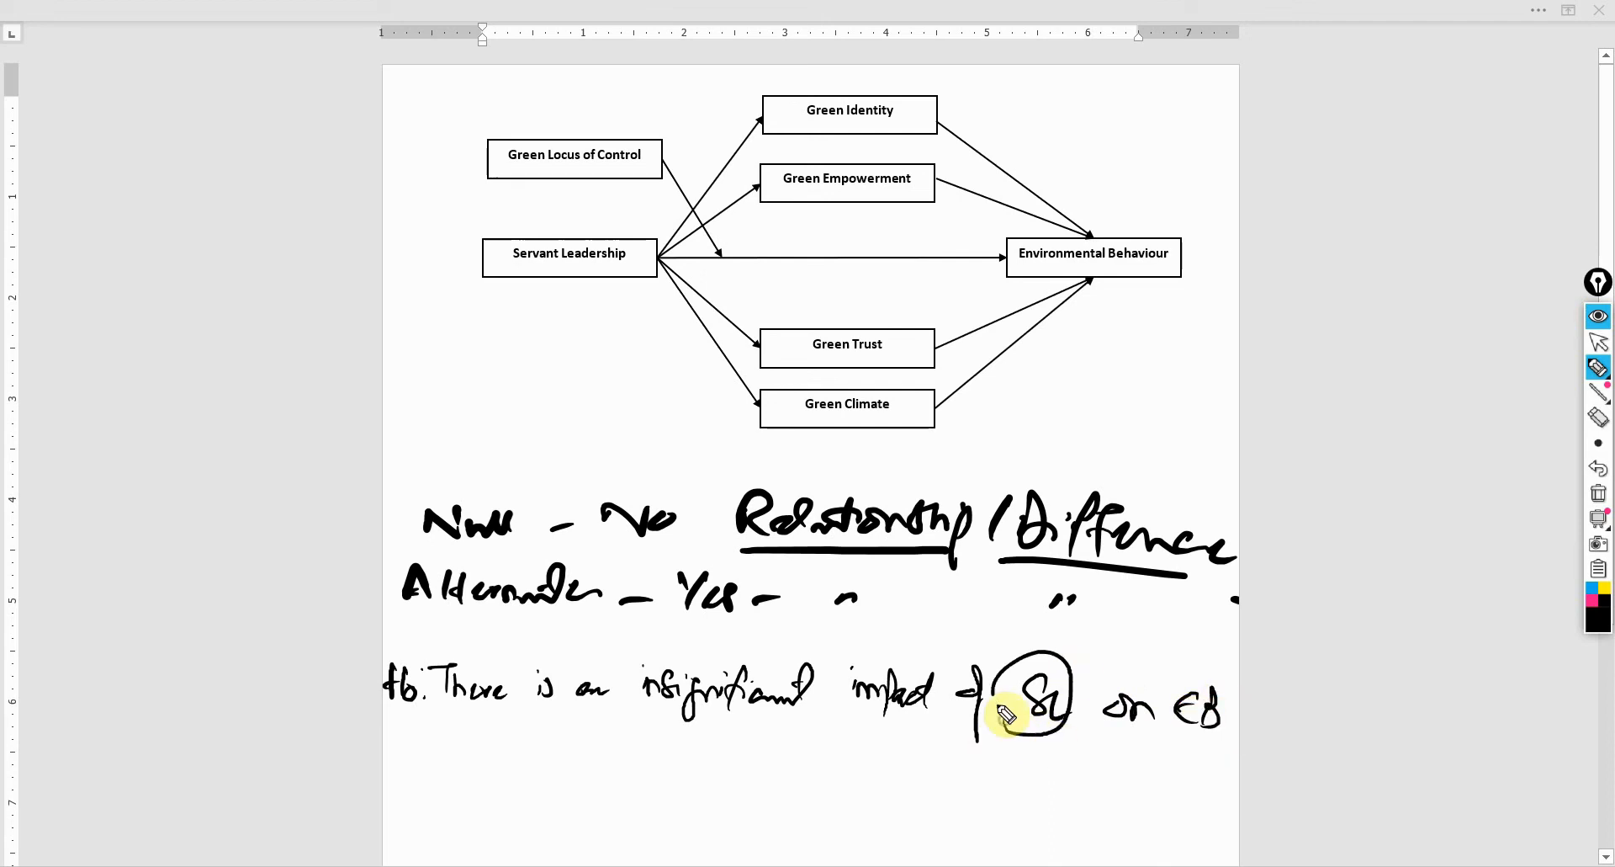
{"action": "left_click_drag", "start_coordinate": [1205, 739], "coordinate": [1201, 688]}
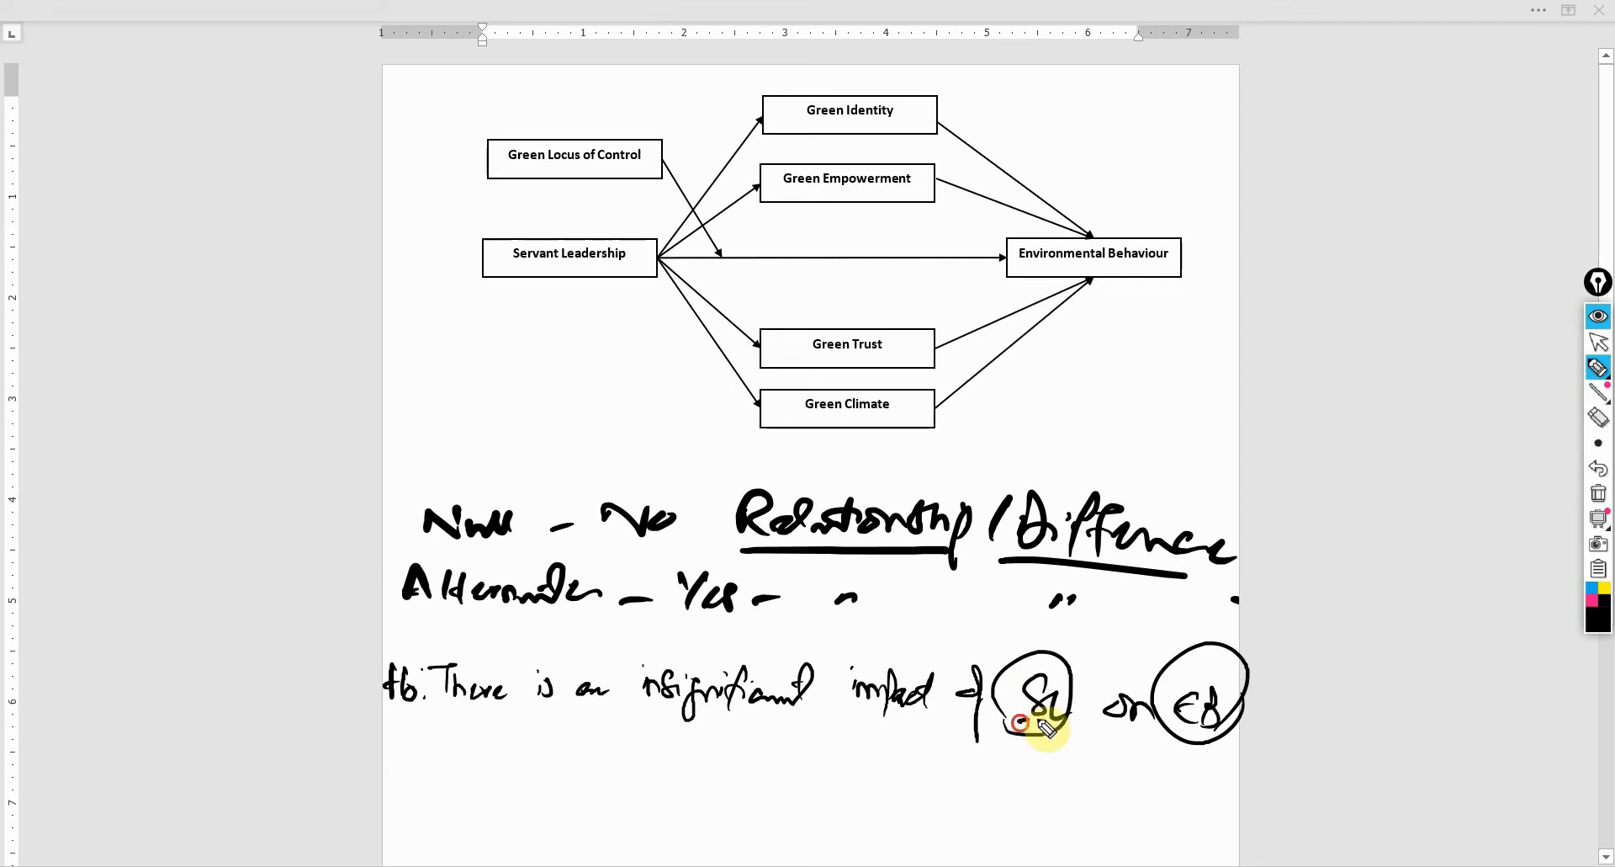
{"action": "left_click_drag", "start_coordinate": [1184, 735], "coordinate": [1209, 732]}
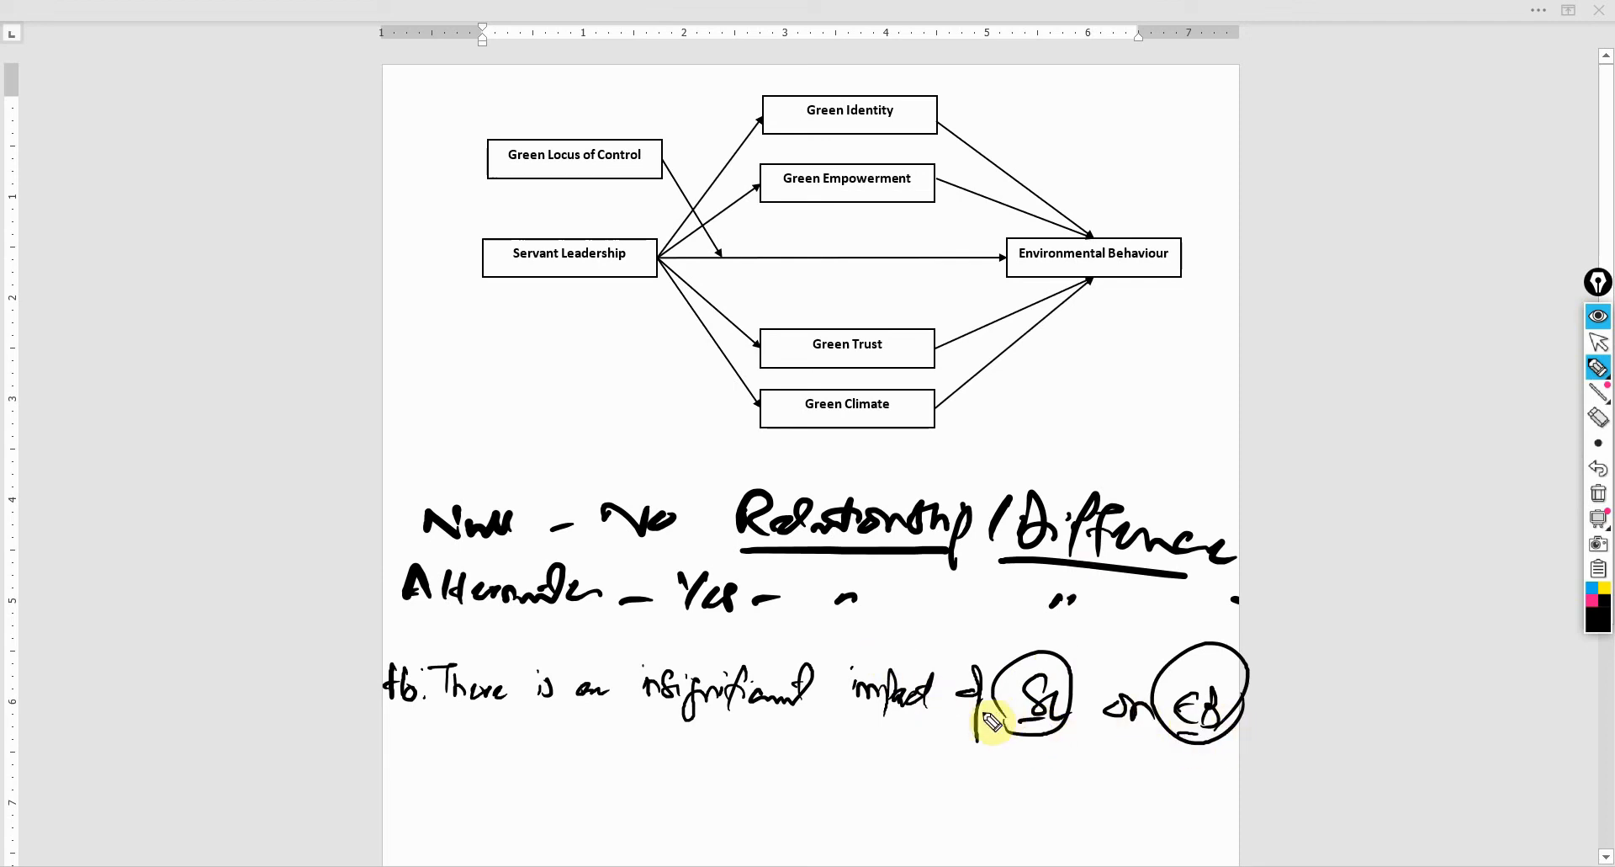
{"action": "left_click_drag", "start_coordinate": [1010, 722], "coordinate": [972, 619]}
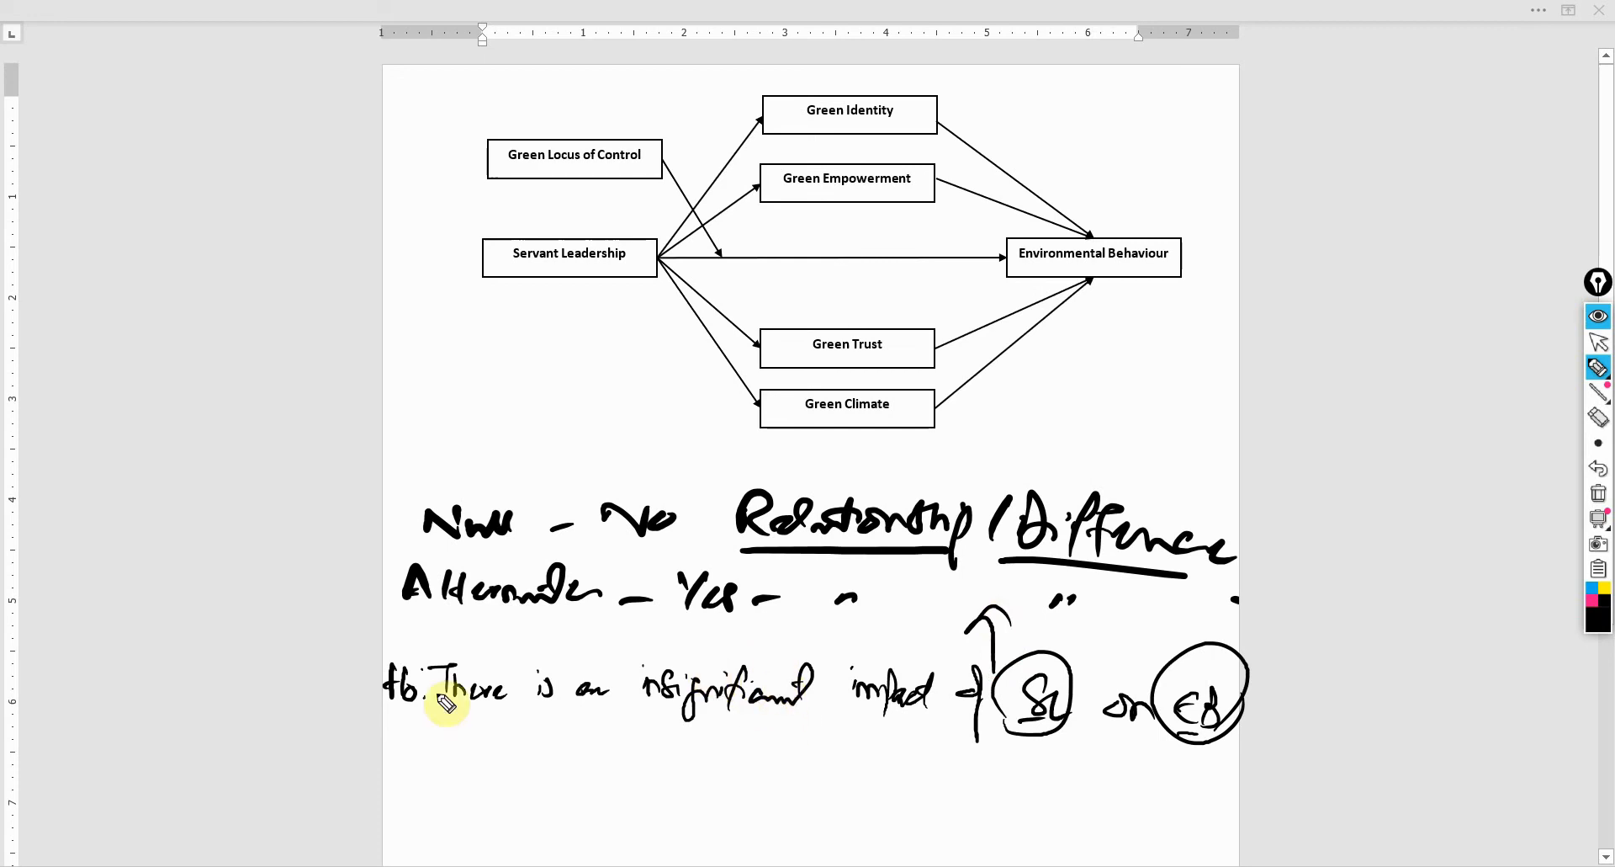
{"action": "left_click_drag", "start_coordinate": [381, 708], "coordinate": [417, 706]}
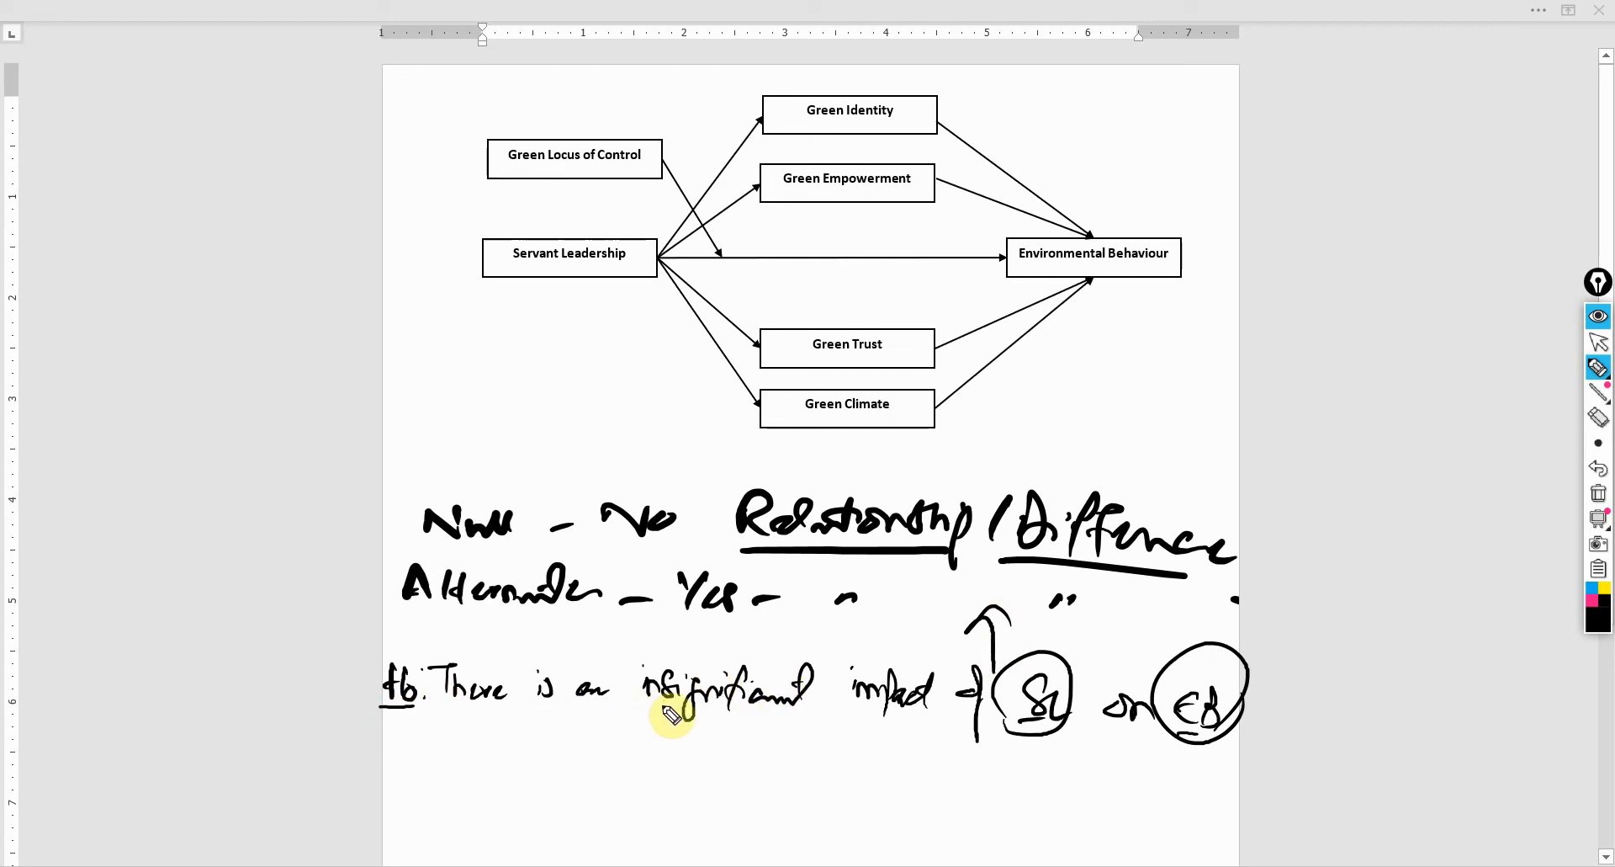
{"action": "mouse_move", "coordinate": [628, 727]}
{"action": "left_mouse_down"}
{"action": "mouse_move", "coordinate": [831, 734]}
{"action": "mouse_move", "coordinate": [624, 728]}
{"action": "left_mouse_up"}
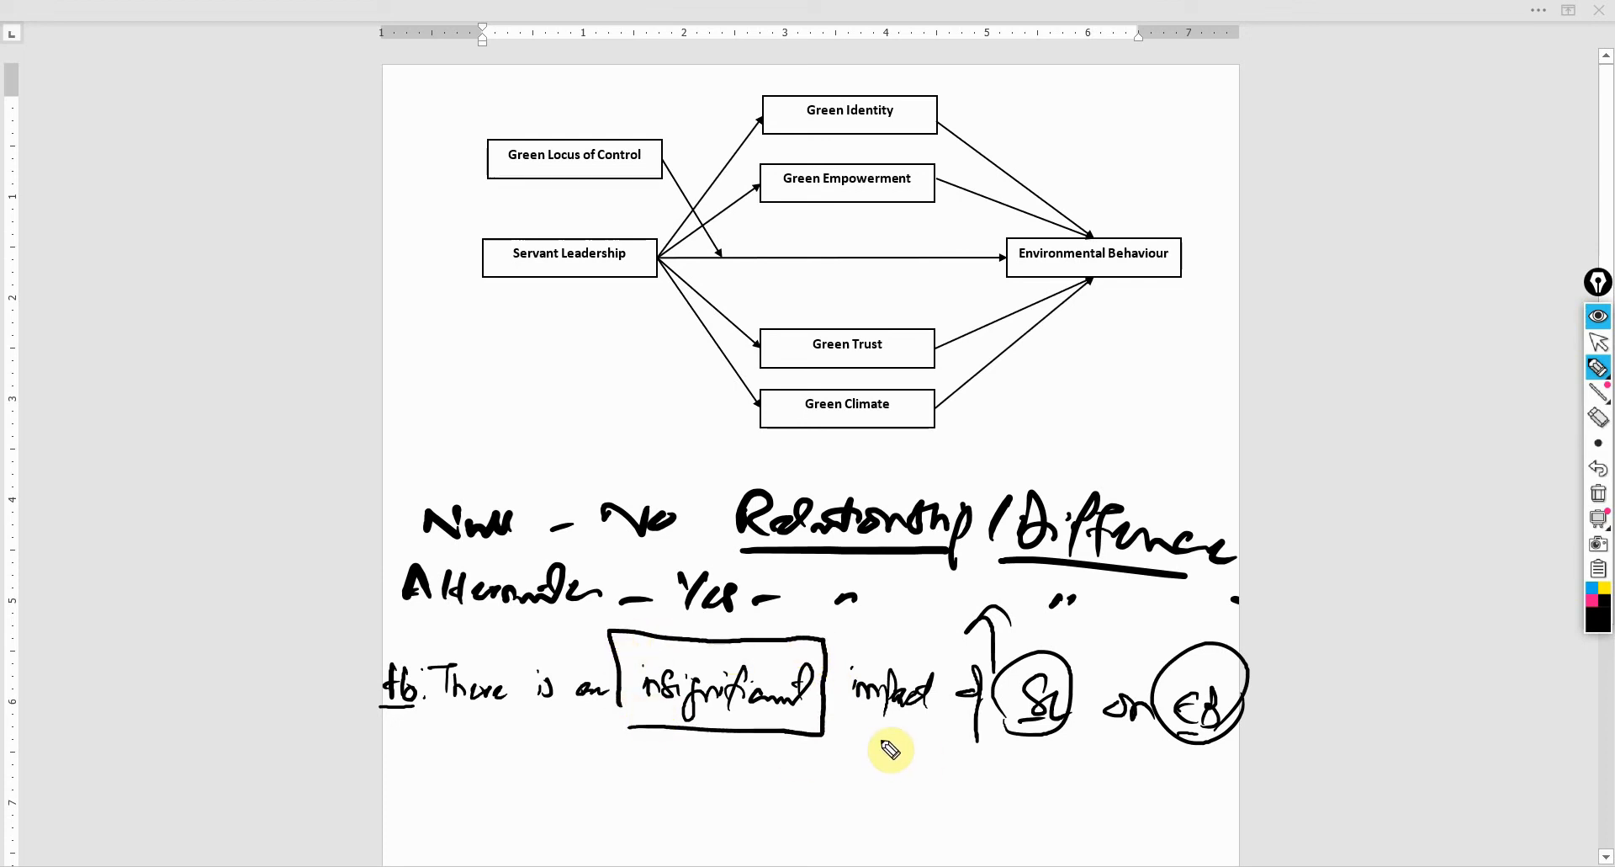
{"action": "left_click_drag", "start_coordinate": [909, 733], "coordinate": [916, 725]}
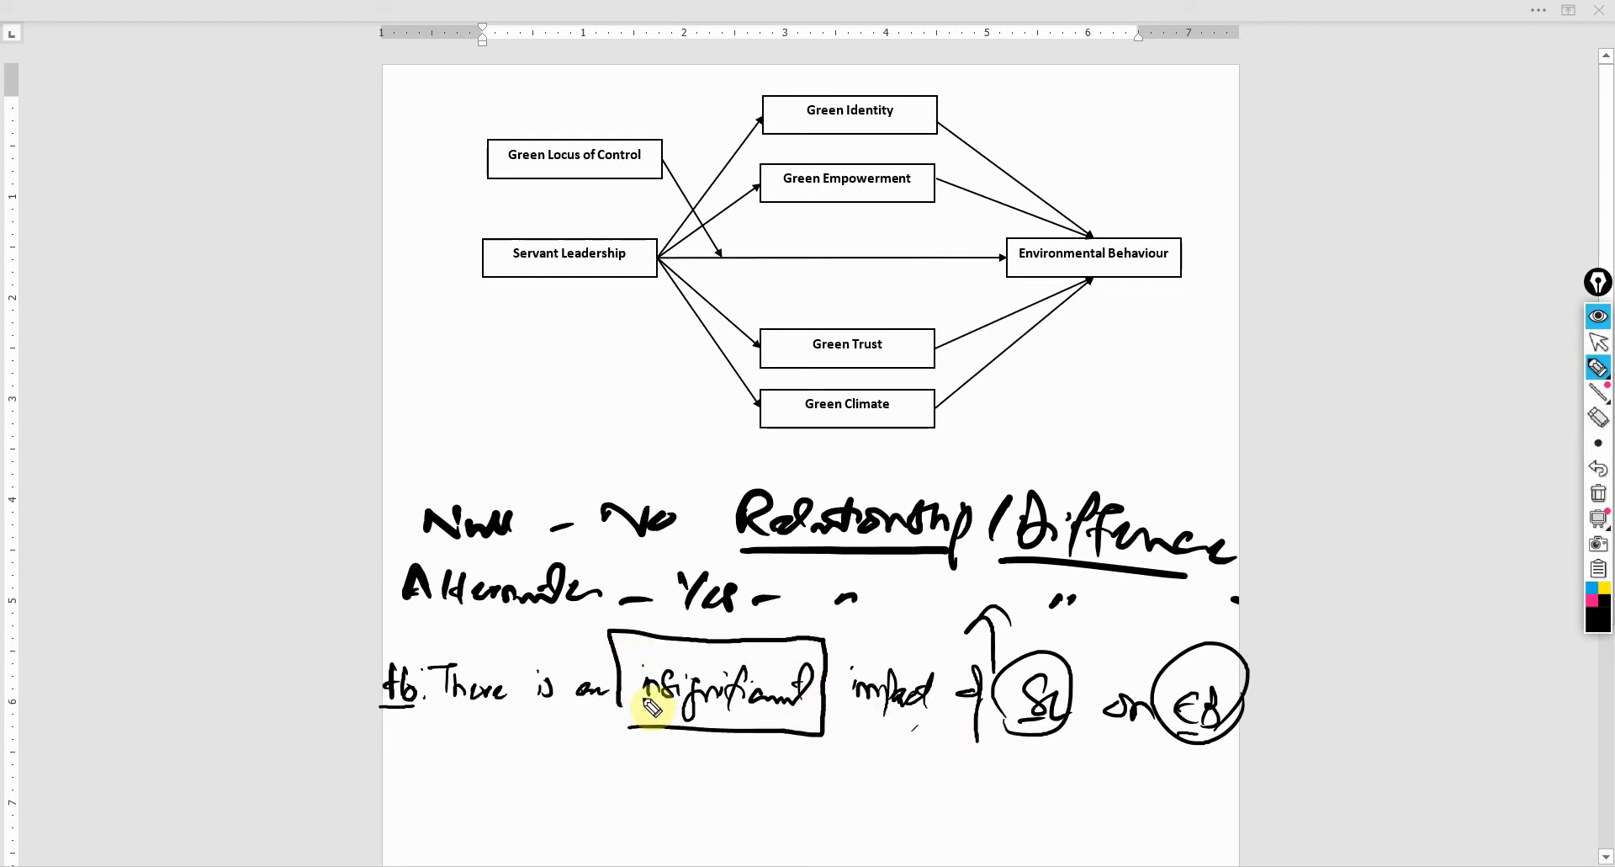
Ink 'H1 or Ha: There is a significant & positive impact of SL on EB'.
{"action": "left_click", "coordinate": [429, 761]}
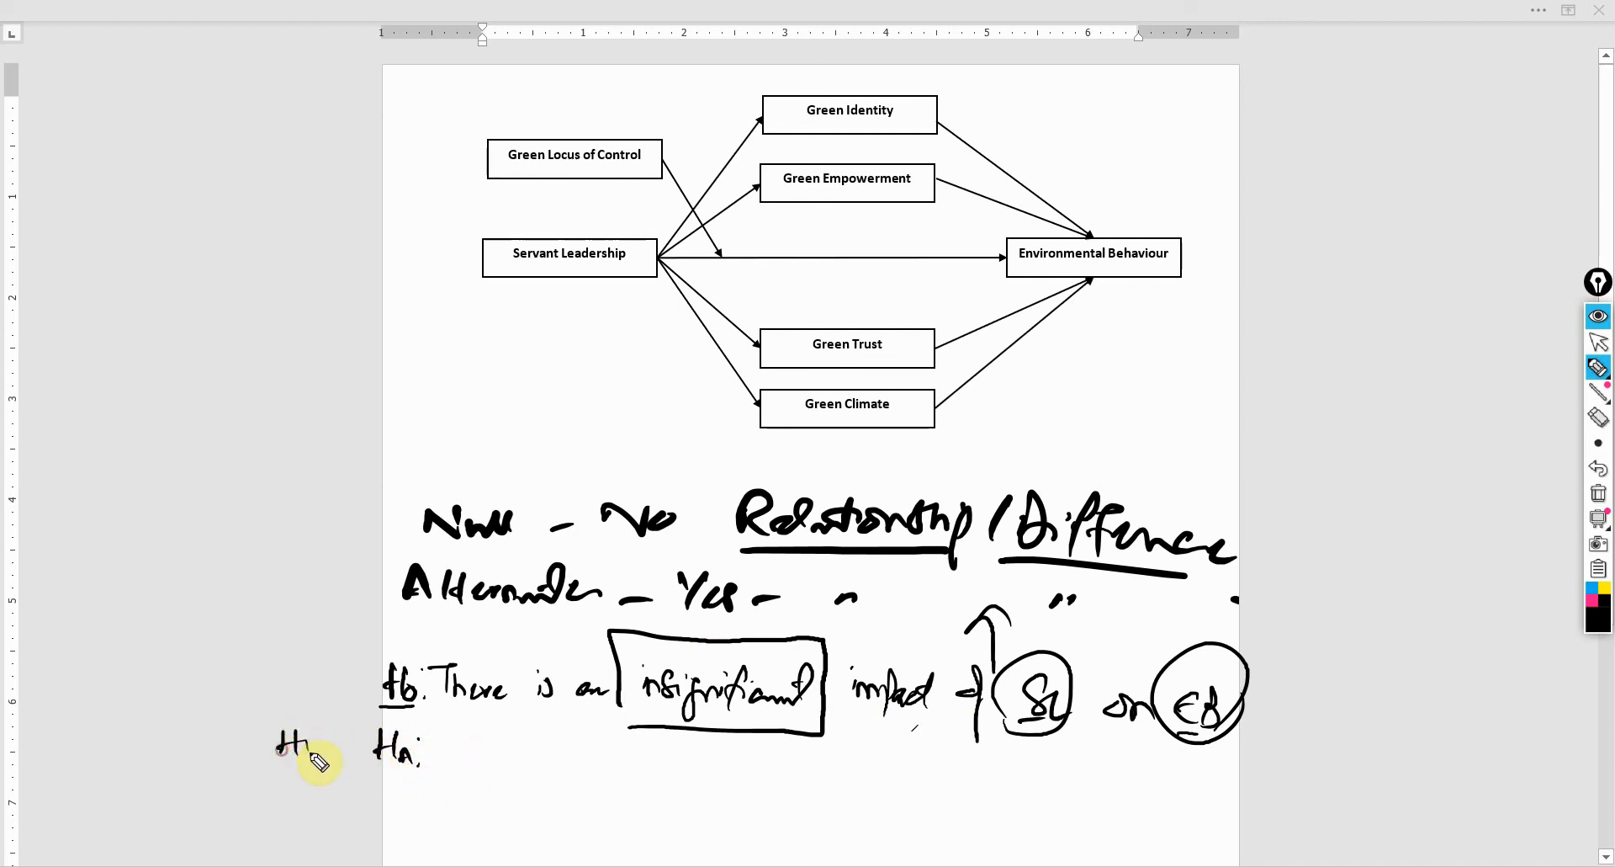
{"action": "left_click_drag", "start_coordinate": [330, 743], "coordinate": [360, 738]}
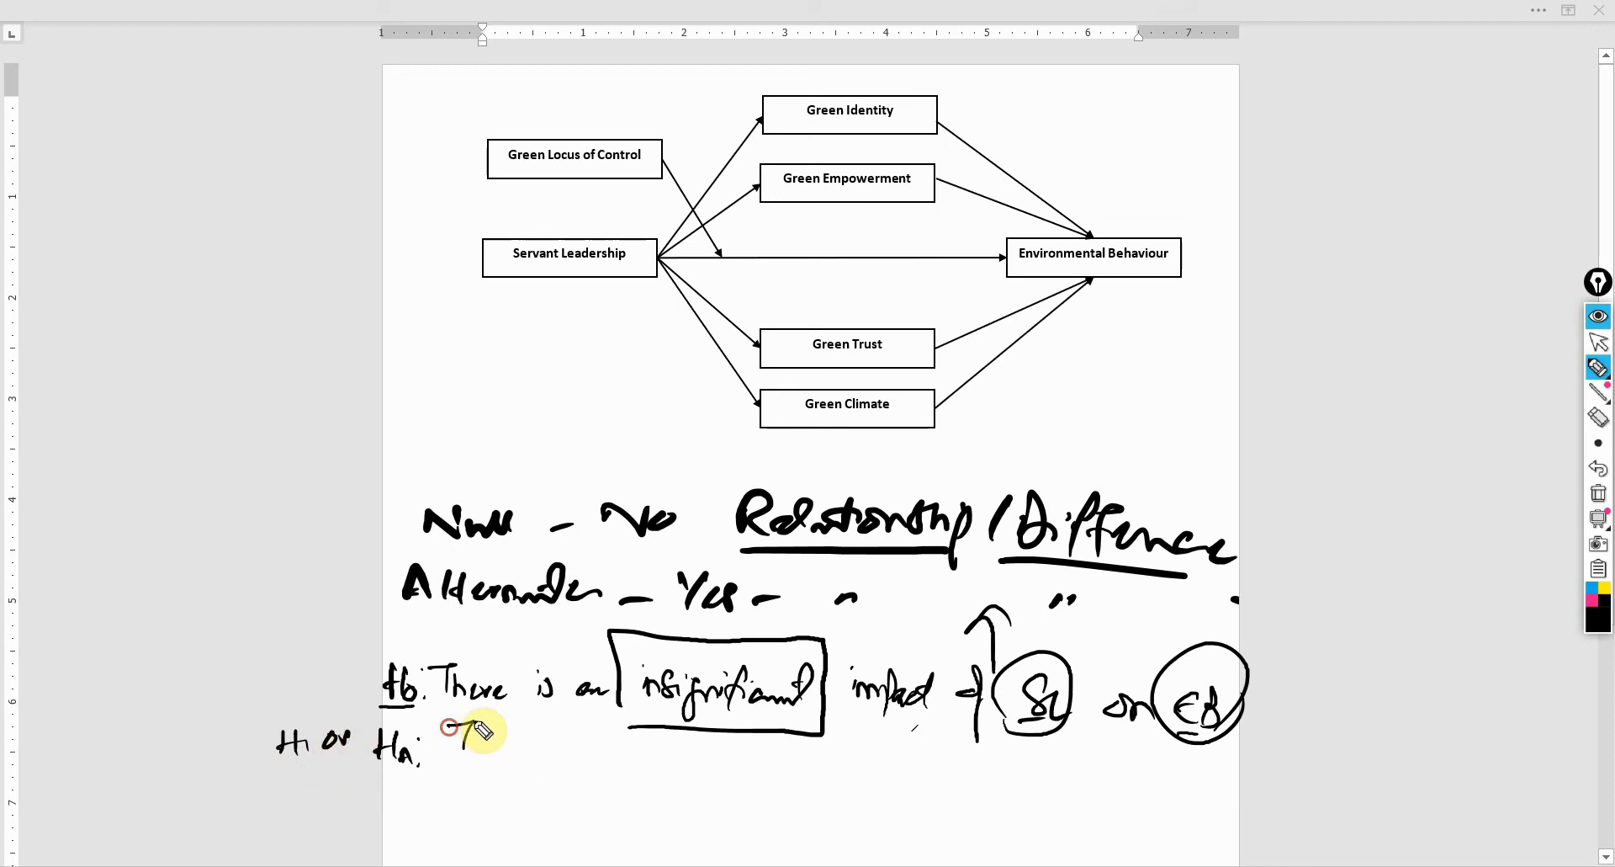
{"action": "mouse_move", "coordinate": [470, 727]}
{"action": "left_mouse_down"}
{"action": "mouse_move", "coordinate": [490, 761]}
{"action": "mouse_move", "coordinate": [669, 764]}
{"action": "mouse_move", "coordinate": [682, 745]}
{"action": "mouse_move", "coordinate": [707, 783]}
{"action": "mouse_move", "coordinate": [725, 761]}
{"action": "mouse_move", "coordinate": [848, 781]}
{"action": "left_mouse_up"}
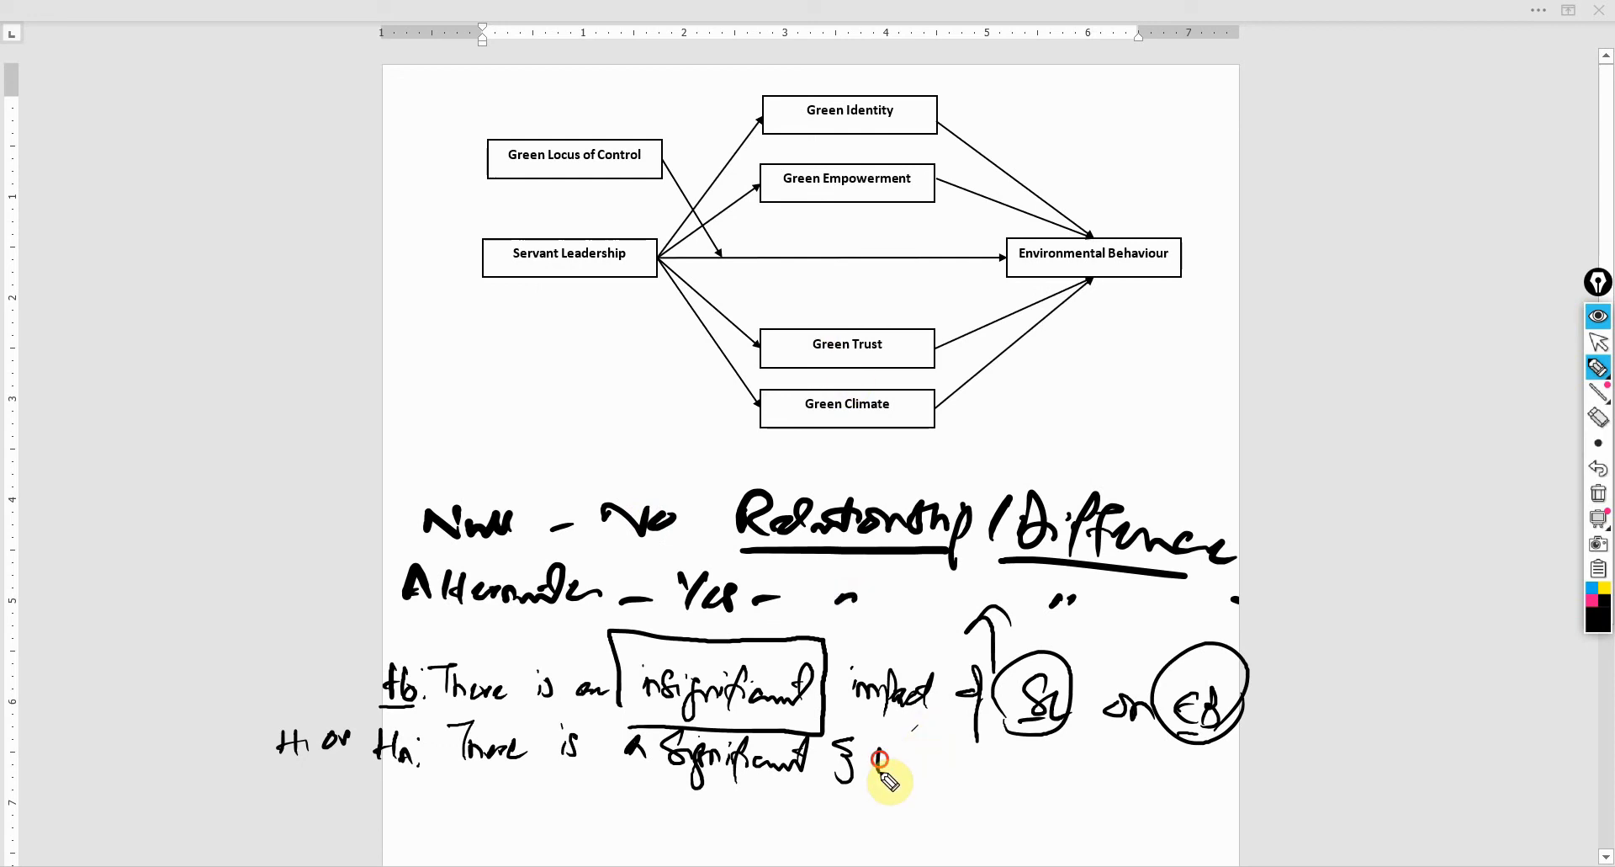
{"action": "left_click_drag", "start_coordinate": [876, 726], "coordinate": [883, 789]}
{"action": "mouse_move", "coordinate": [877, 745]}
{"action": "left_mouse_down"}
{"action": "mouse_move", "coordinate": [921, 773]}
{"action": "mouse_move", "coordinate": [1086, 809]}
{"action": "mouse_move", "coordinate": [1111, 751]}
{"action": "mouse_move", "coordinate": [1111, 796]}
{"action": "mouse_move", "coordinate": [1143, 827]}
{"action": "left_mouse_up"}
{"action": "mouse_move", "coordinate": [1187, 777]}
{"action": "left_mouse_down"}
{"action": "mouse_move", "coordinate": [1205, 809]}
{"action": "mouse_move", "coordinate": [1230, 808]}
{"action": "left_mouse_up"}
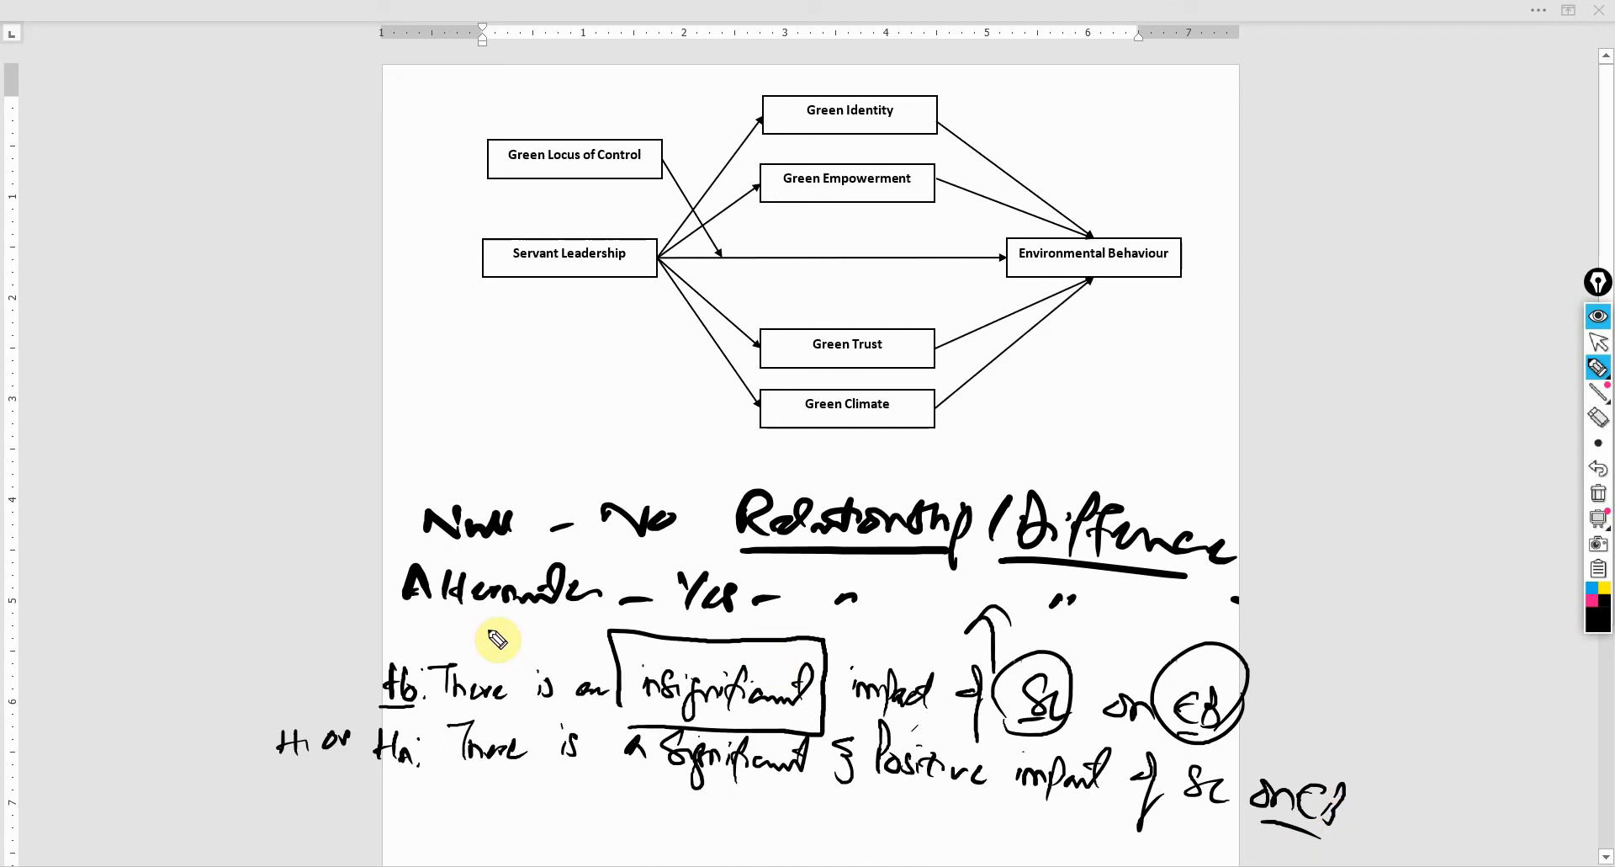
Circle Ho in the null hypothesis and start jotting H1, H2, H3 below the Ha line.
{"action": "left_click_drag", "start_coordinate": [435, 669], "coordinate": [479, 632]}
{"action": "left_click_drag", "start_coordinate": [378, 716], "coordinate": [486, 688]}
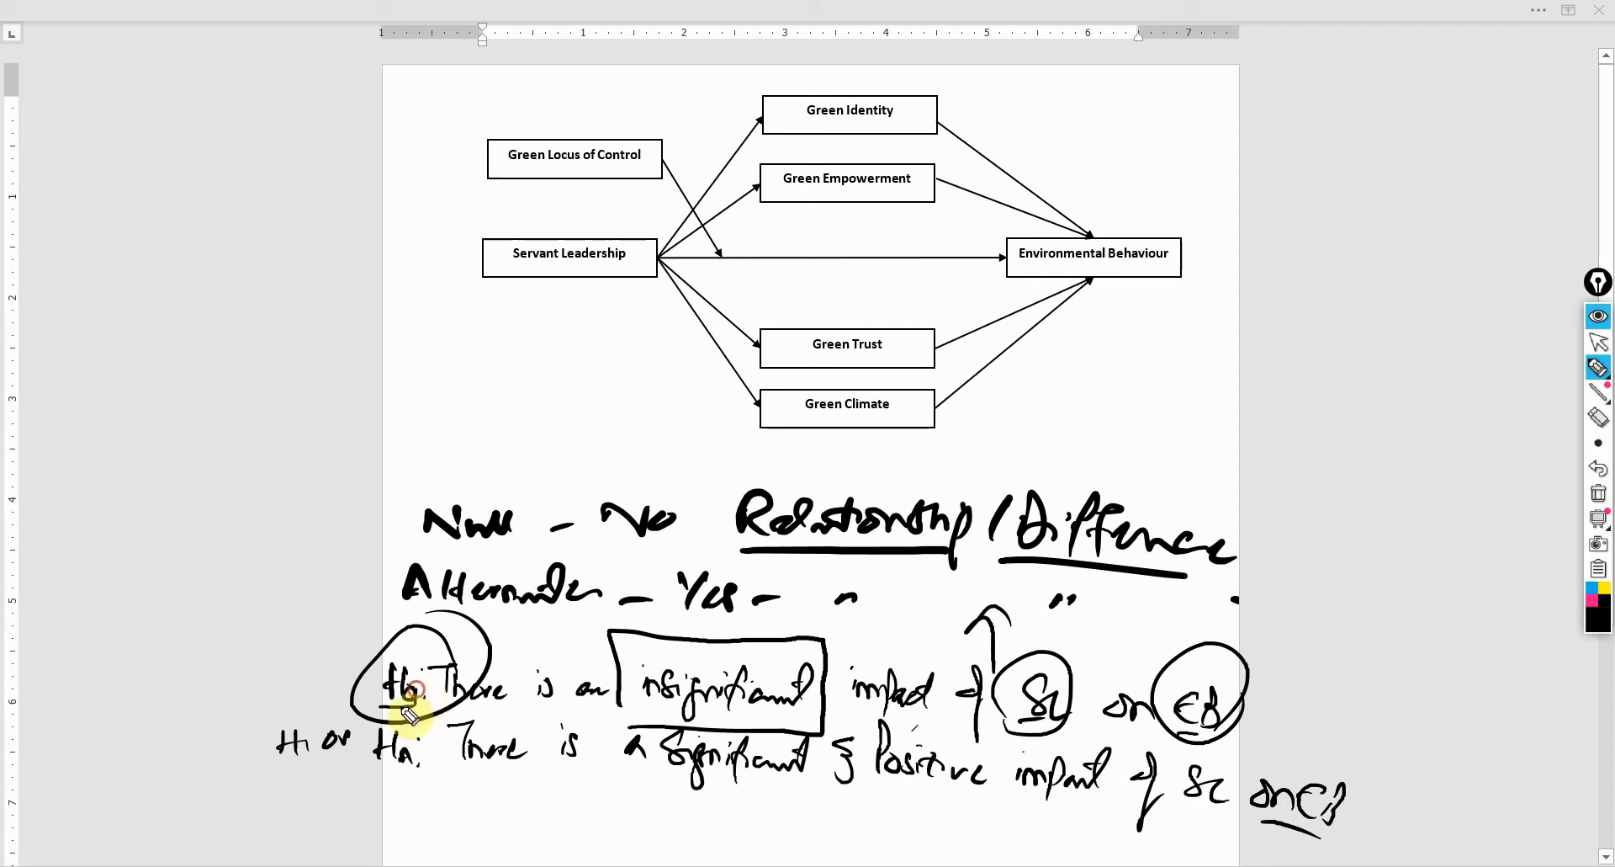
{"action": "left_click_drag", "start_coordinate": [406, 707], "coordinate": [429, 703]}
{"action": "left_click_drag", "start_coordinate": [385, 781], "coordinate": [393, 793]}
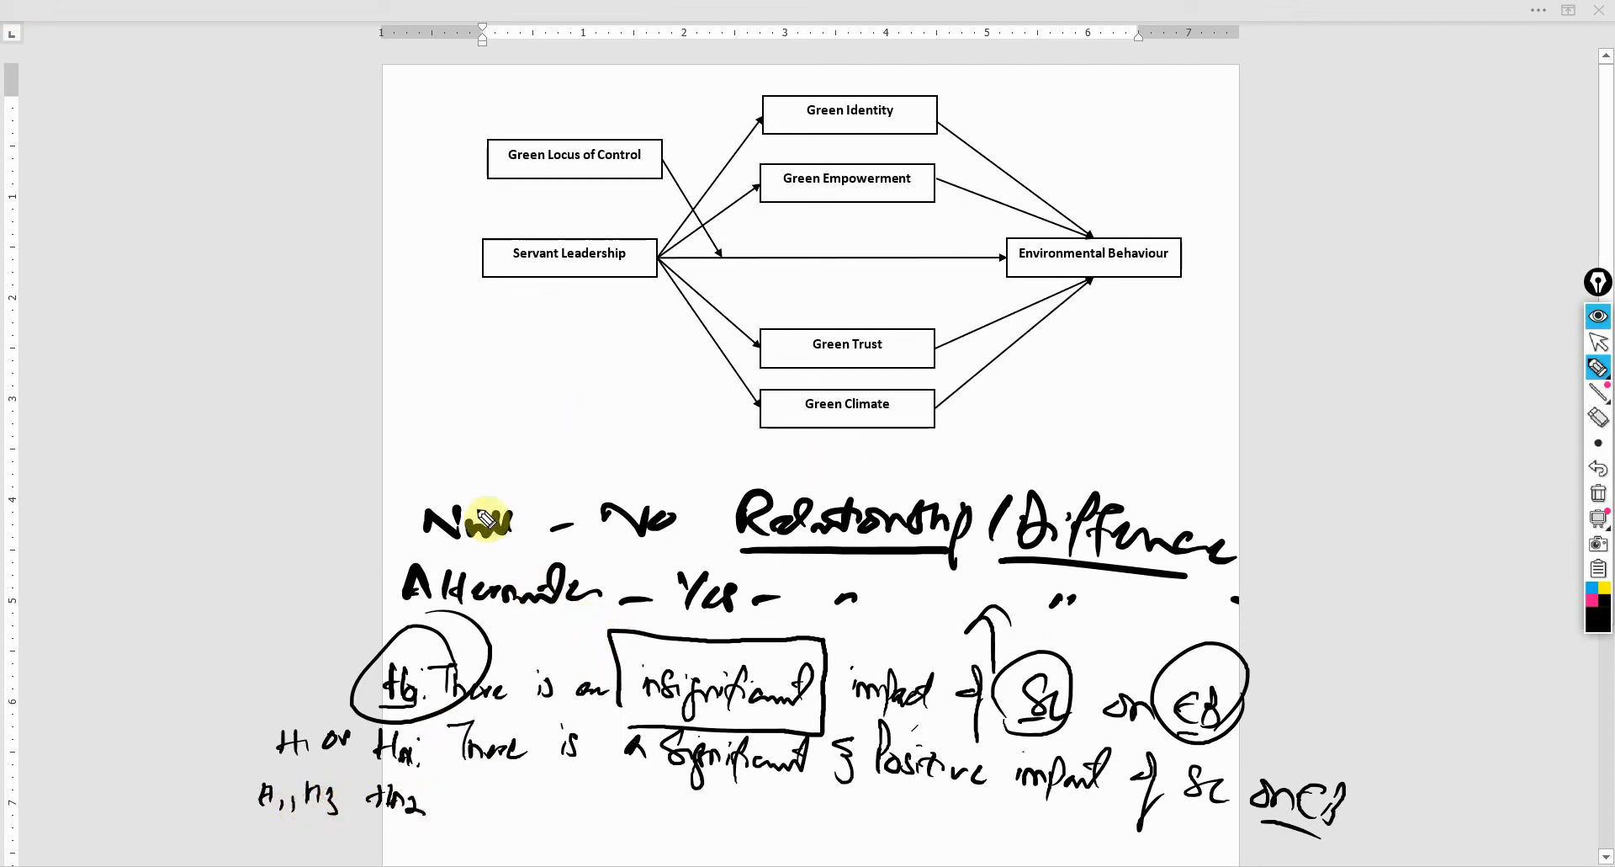
Underline Null and Alternate in the notes and box the Alternate line.
{"action": "left_click_drag", "start_coordinate": [386, 615], "coordinate": [494, 609]}
{"action": "left_click_drag", "start_coordinate": [412, 551], "coordinate": [498, 547]}
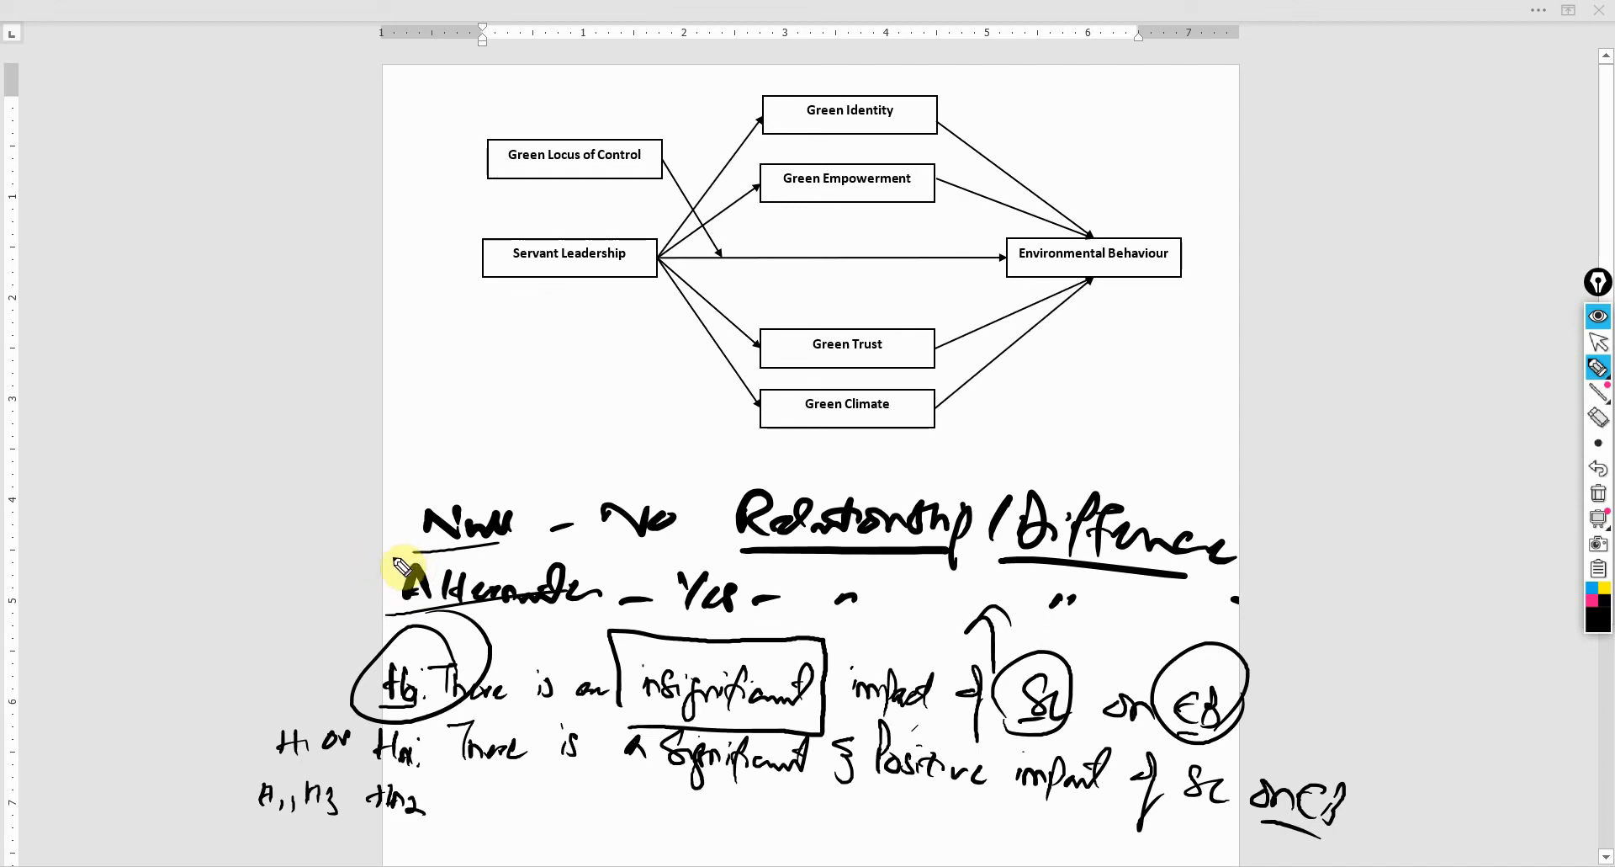
{"action": "mouse_move", "coordinate": [376, 567]}
{"action": "left_mouse_down"}
{"action": "mouse_move", "coordinate": [1212, 581]}
{"action": "mouse_move", "coordinate": [1205, 629]}
{"action": "mouse_move", "coordinate": [361, 615]}
{"action": "left_mouse_up"}
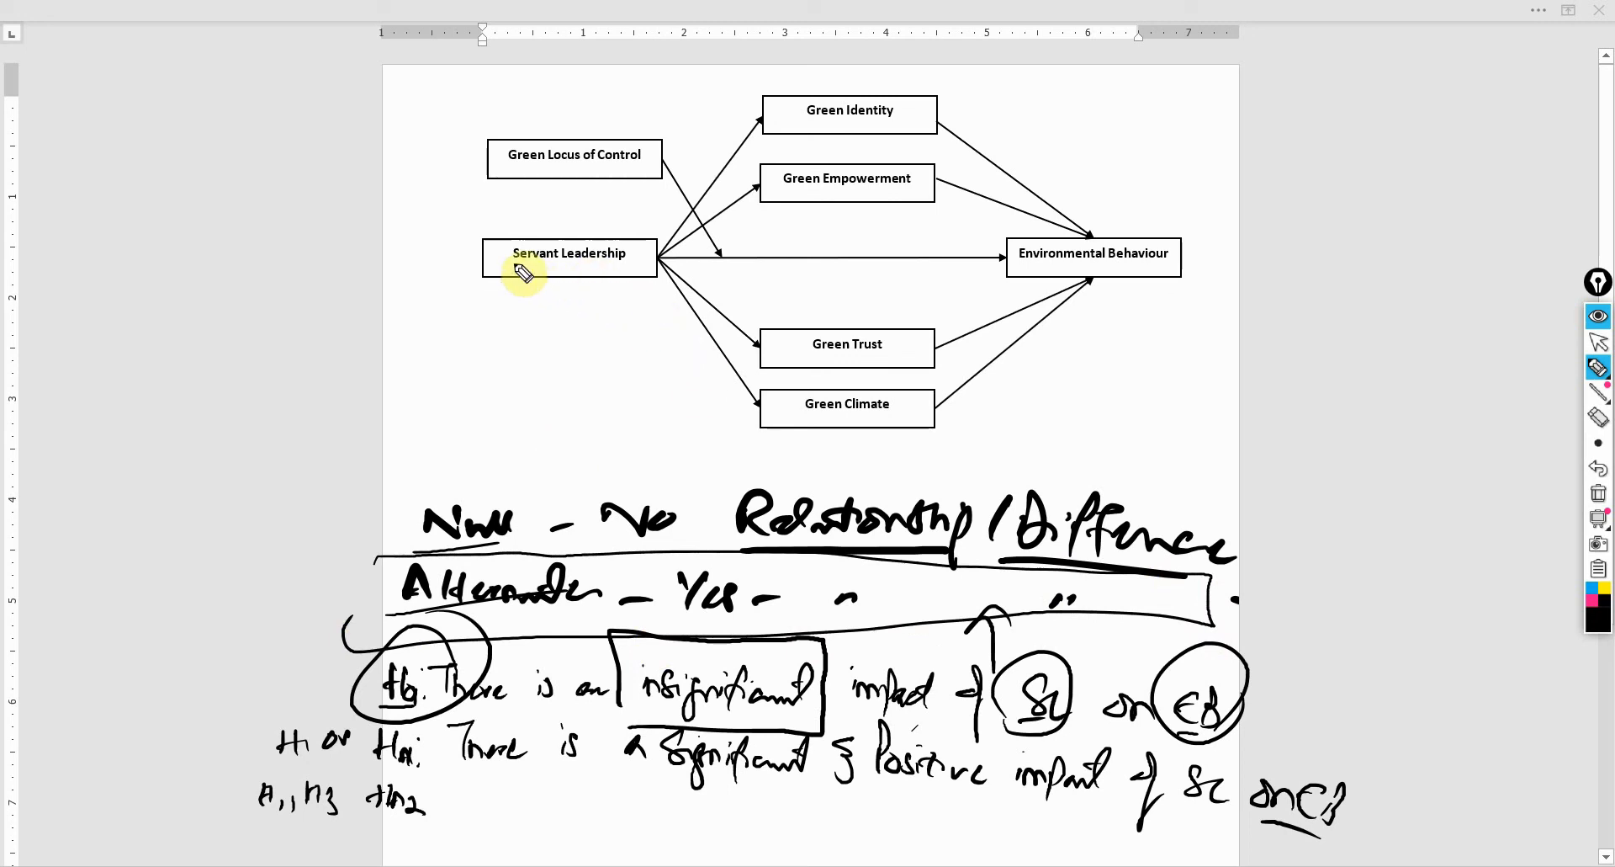
Underline Servant Leadership and Environmental Behaviour in the diagram with curved arrows beside each.
{"action": "left_click_drag", "start_coordinate": [507, 262], "coordinate": [587, 262]}
{"action": "left_click_drag", "start_coordinate": [1050, 270], "coordinate": [1104, 268]}
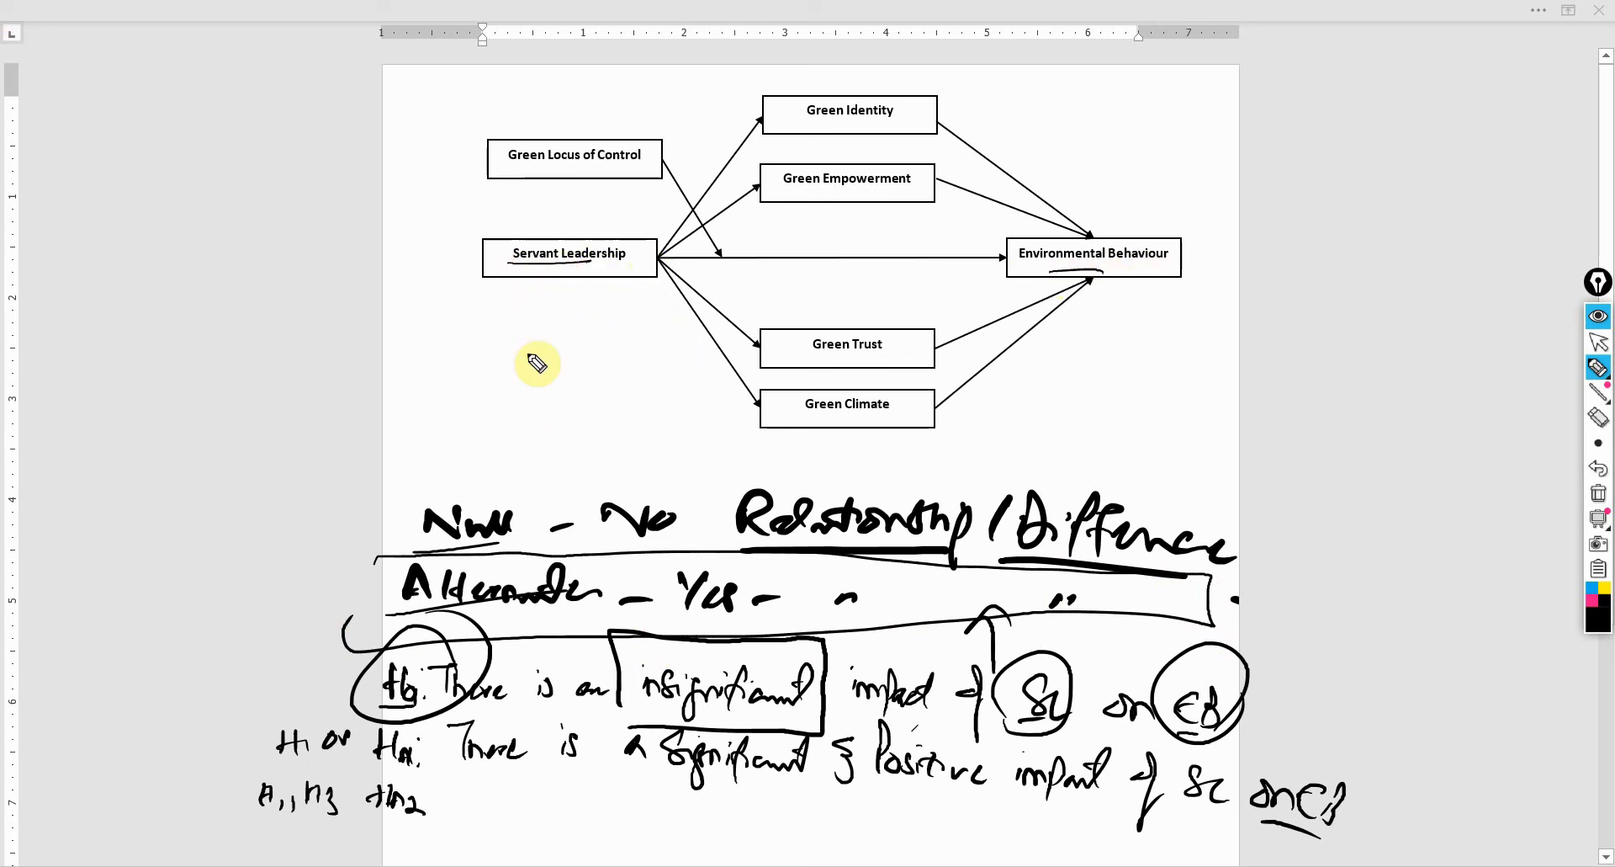
{"action": "left_click_drag", "start_coordinate": [493, 284], "coordinate": [515, 237]}
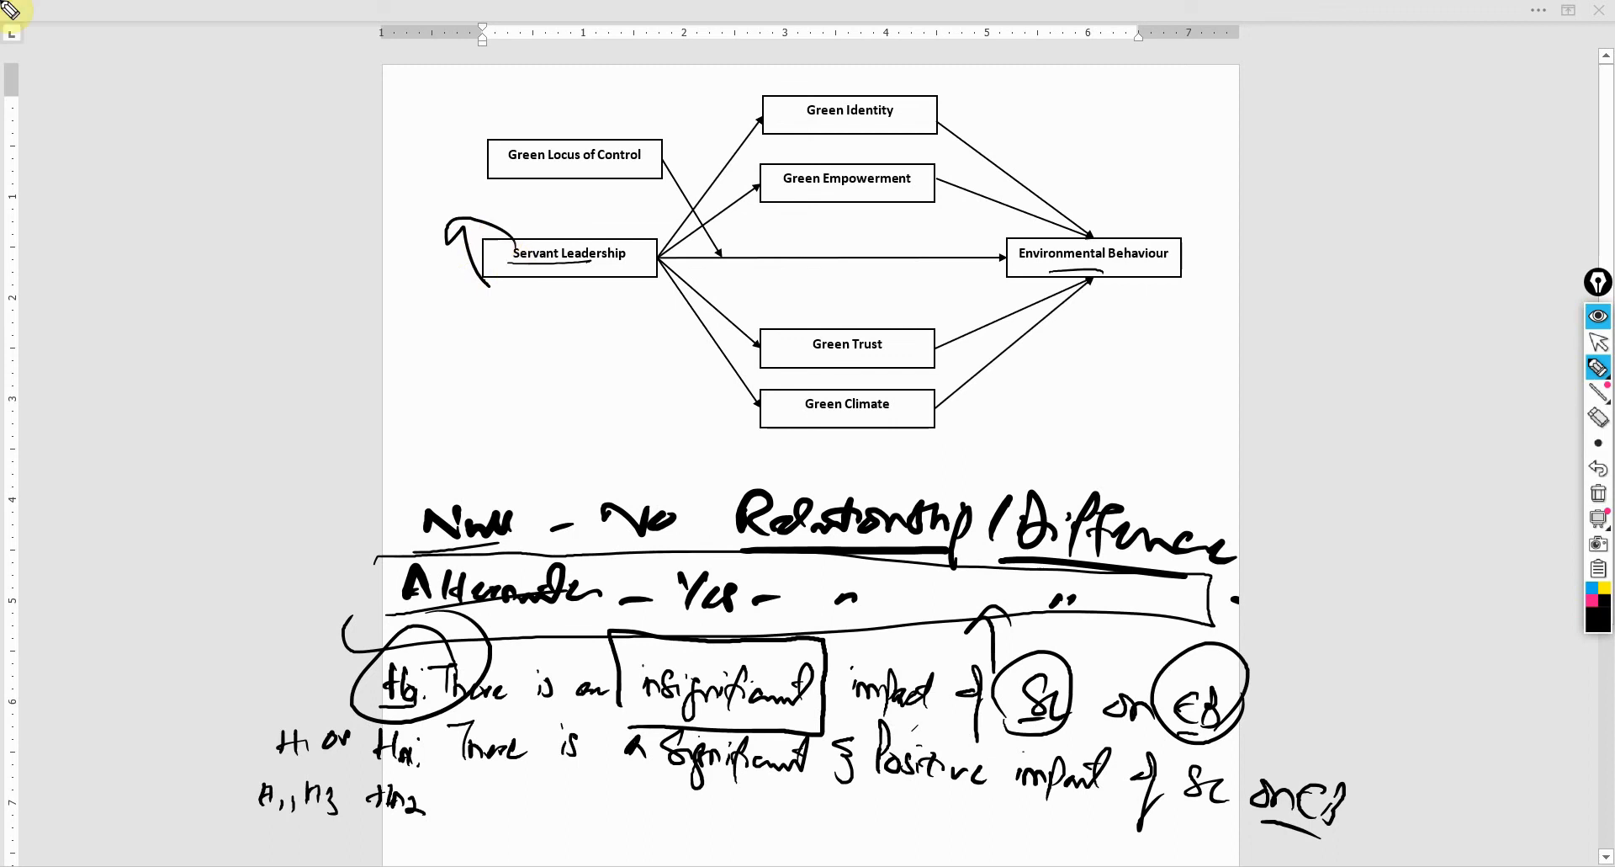
{"action": "left_click_drag", "start_coordinate": [1212, 272], "coordinate": [1230, 217]}
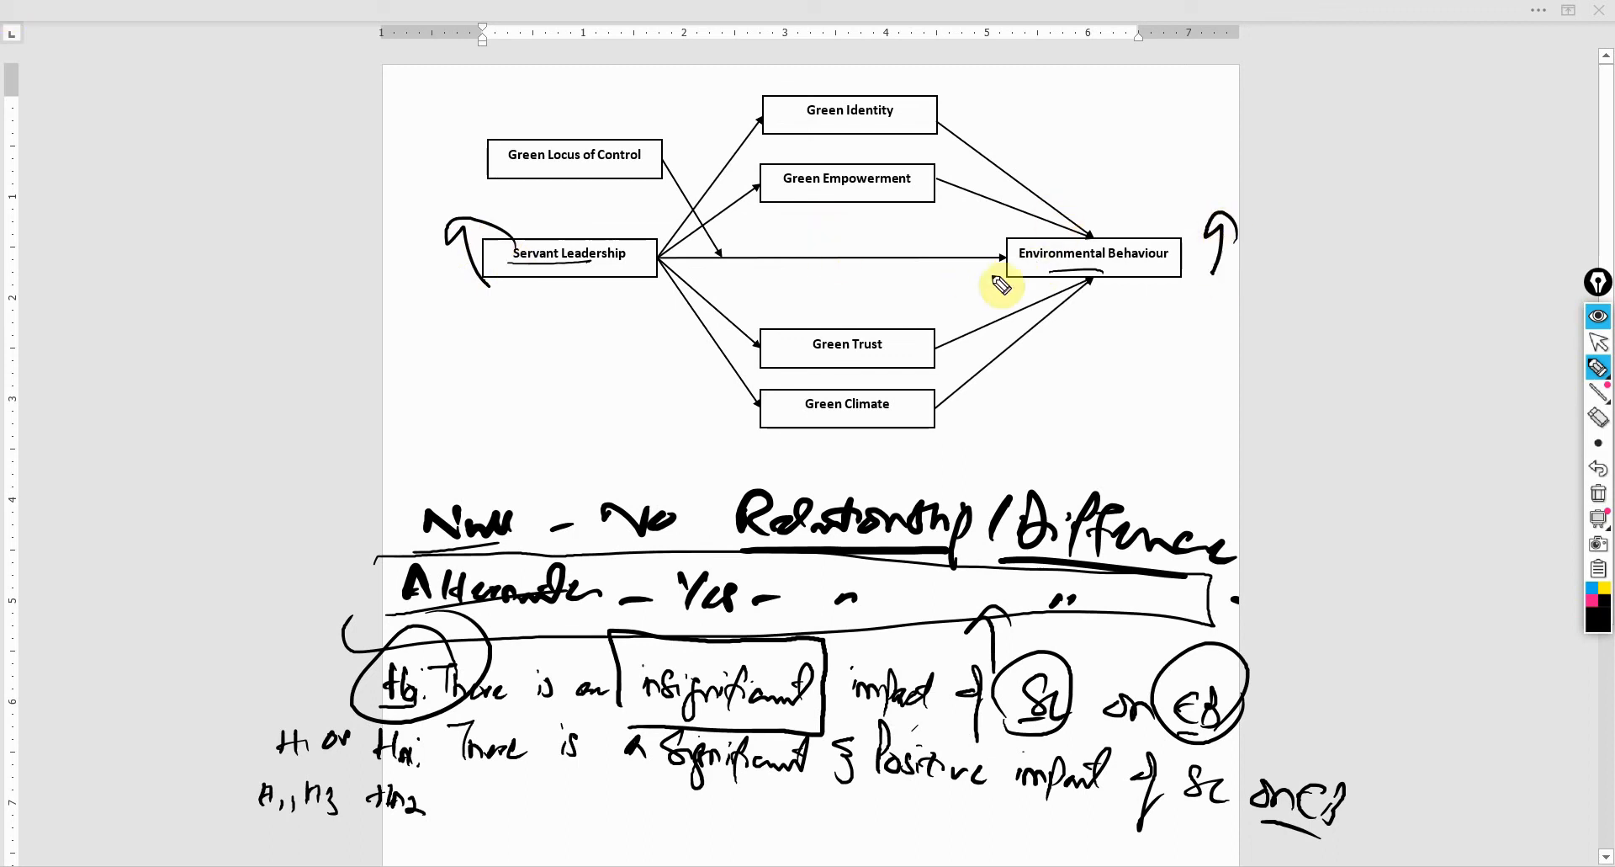
{"action": "left_click_drag", "start_coordinate": [1003, 272], "coordinate": [1142, 267]}
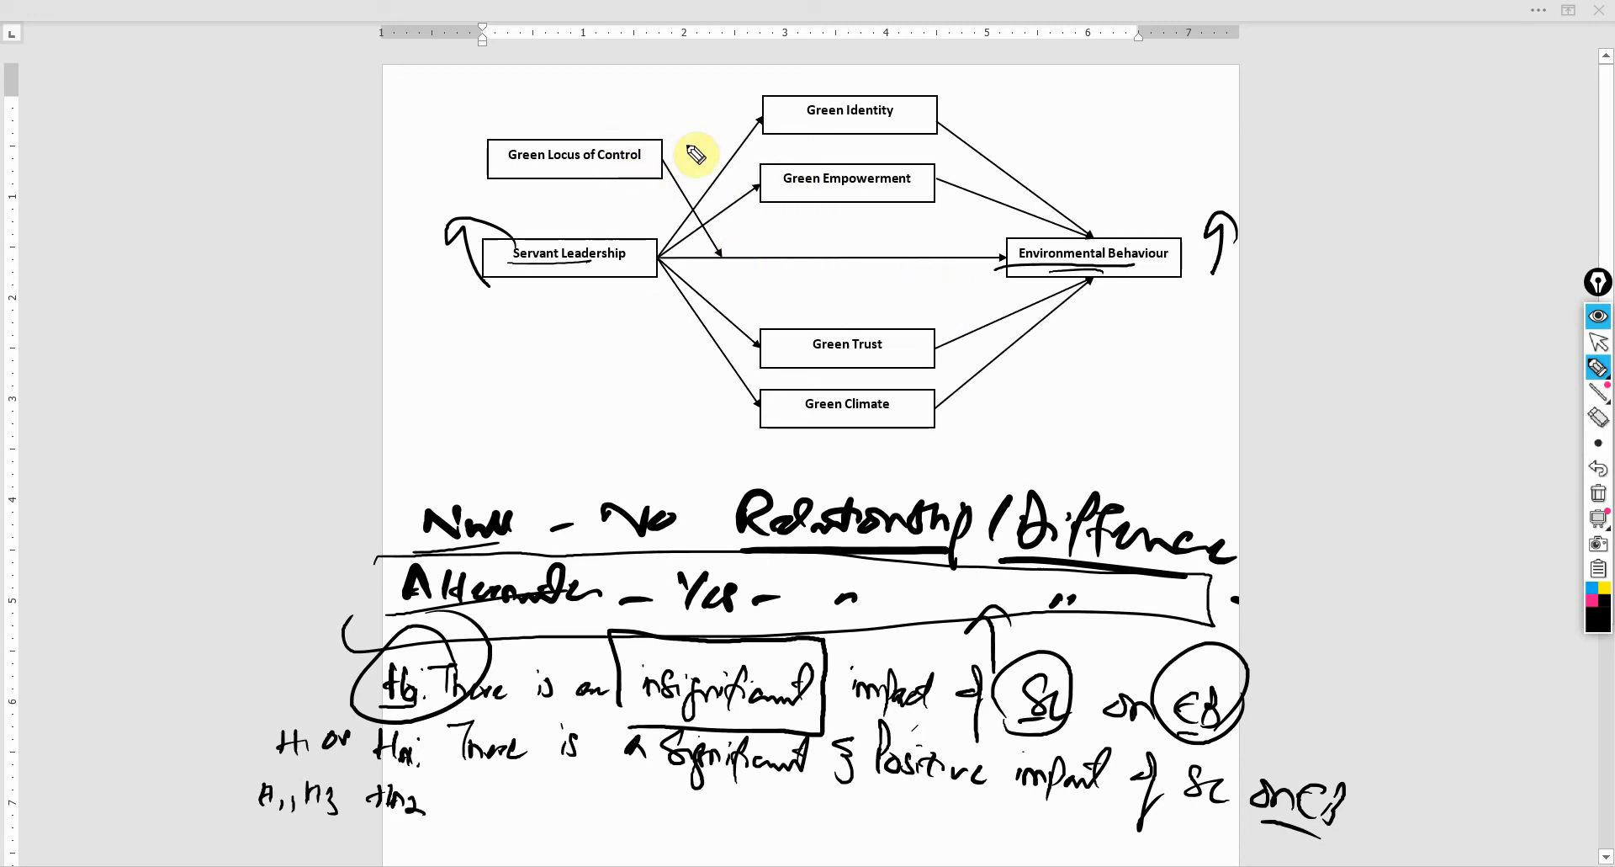
Draw large brackets enclosing the whole model diagram.
{"action": "mouse_move", "coordinate": [729, 85]}
{"action": "left_mouse_down"}
{"action": "mouse_move", "coordinate": [439, 267]}
{"action": "mouse_move", "coordinate": [543, 385]}
{"action": "left_mouse_up"}
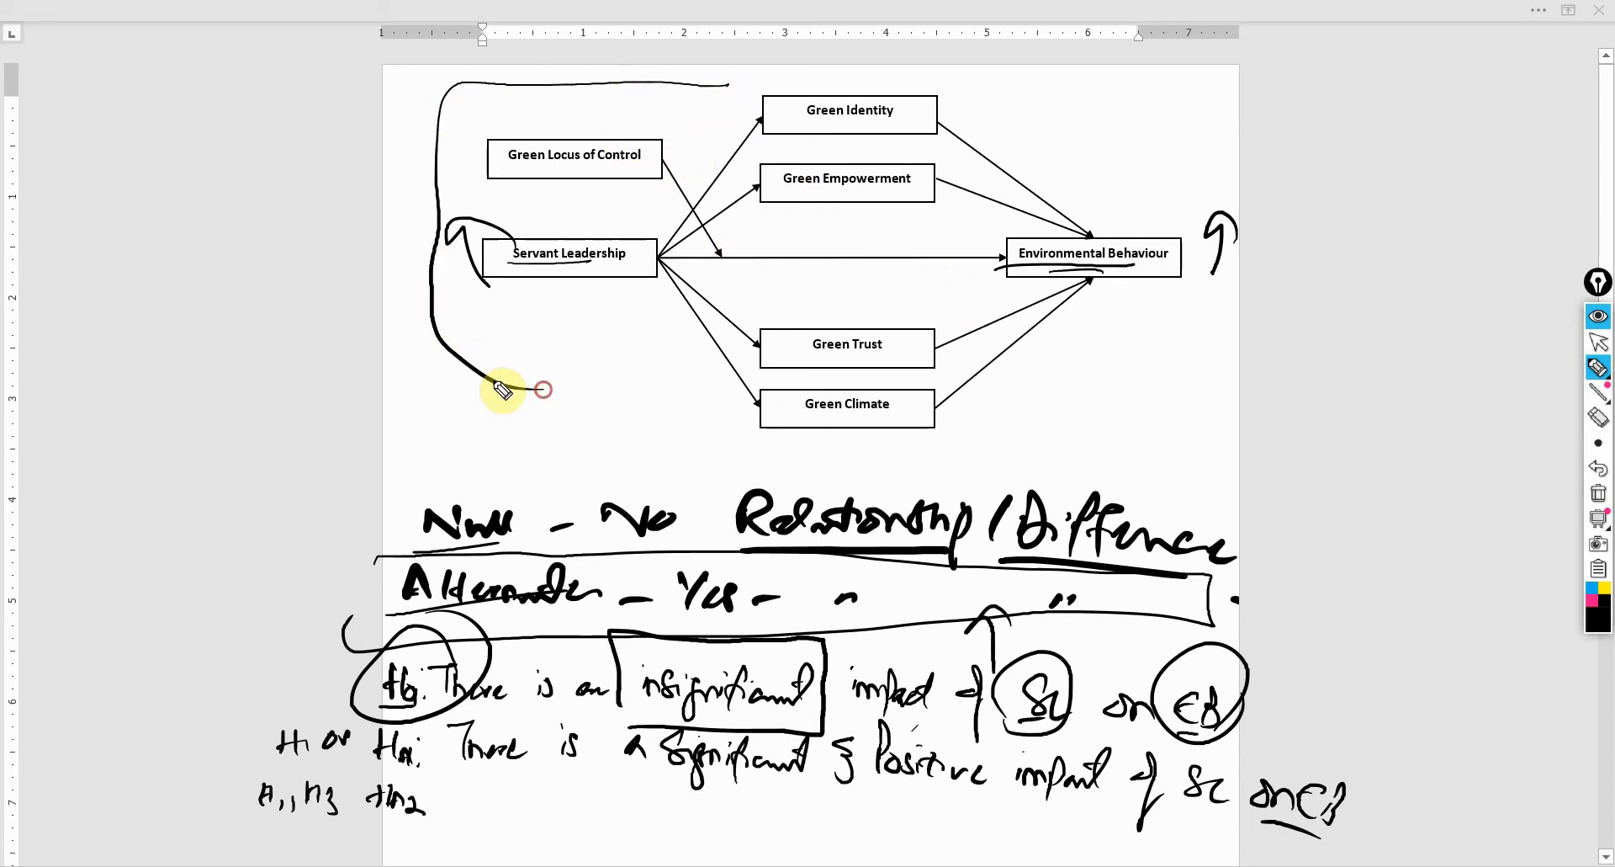
{"action": "left_click_drag", "start_coordinate": [1196, 114], "coordinate": [1199, 391]}
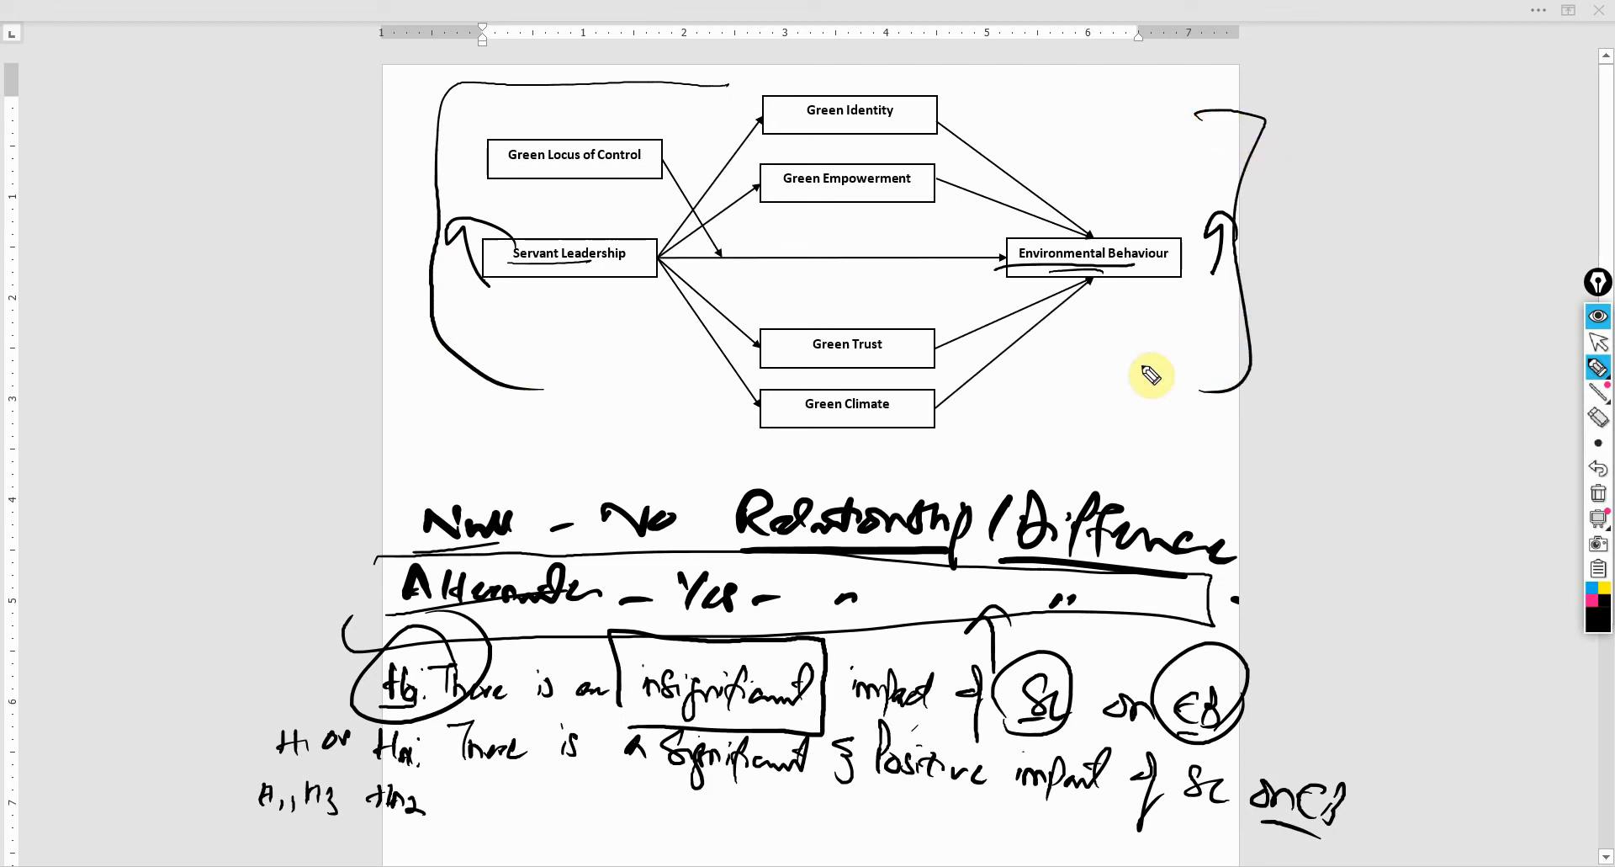